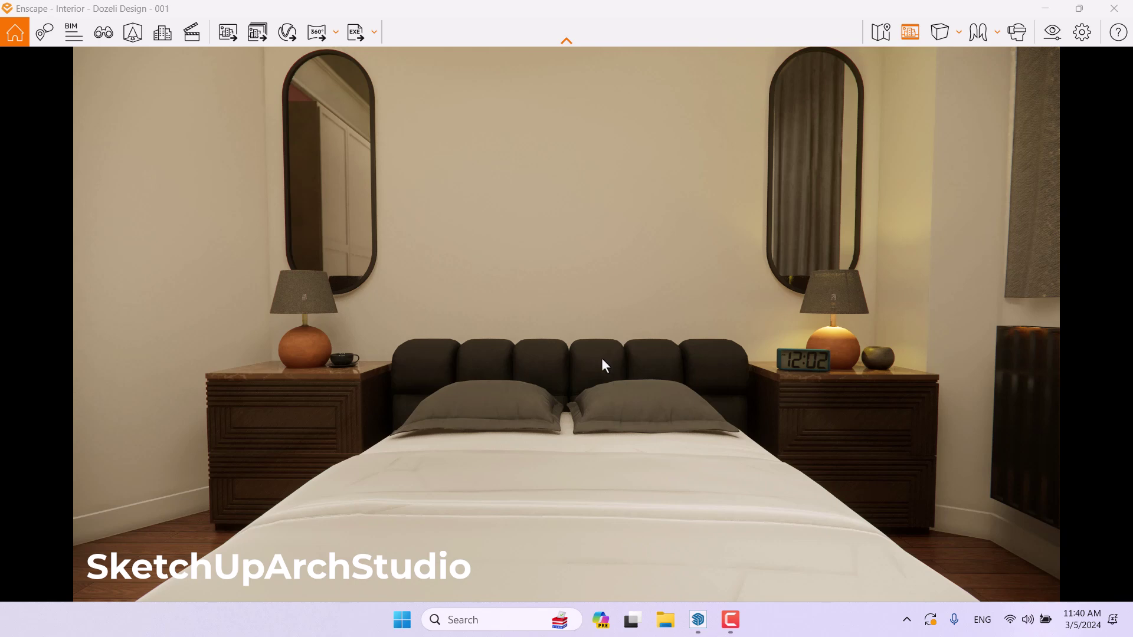
Open the Video Editor and show gridlines over the camera view
key(k)
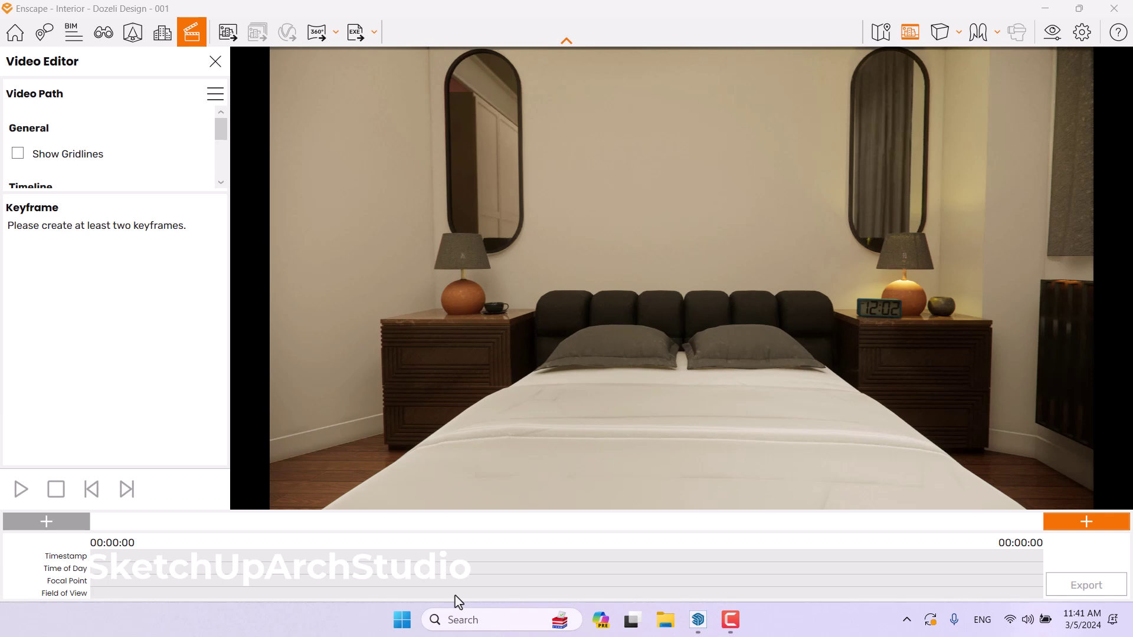
click(214, 61)
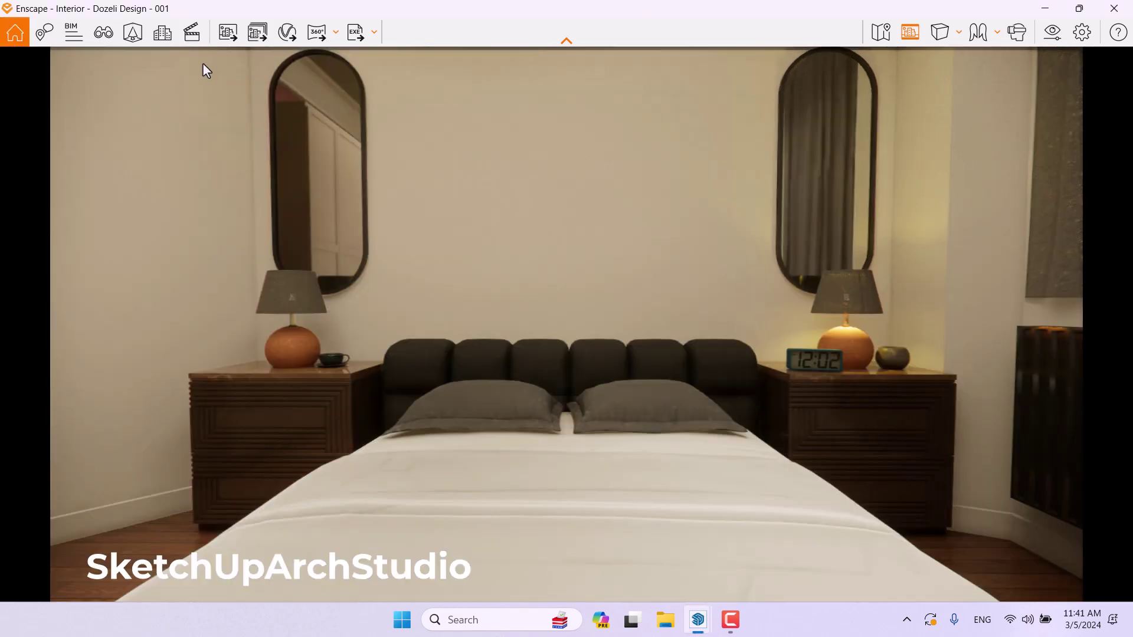
click(191, 37)
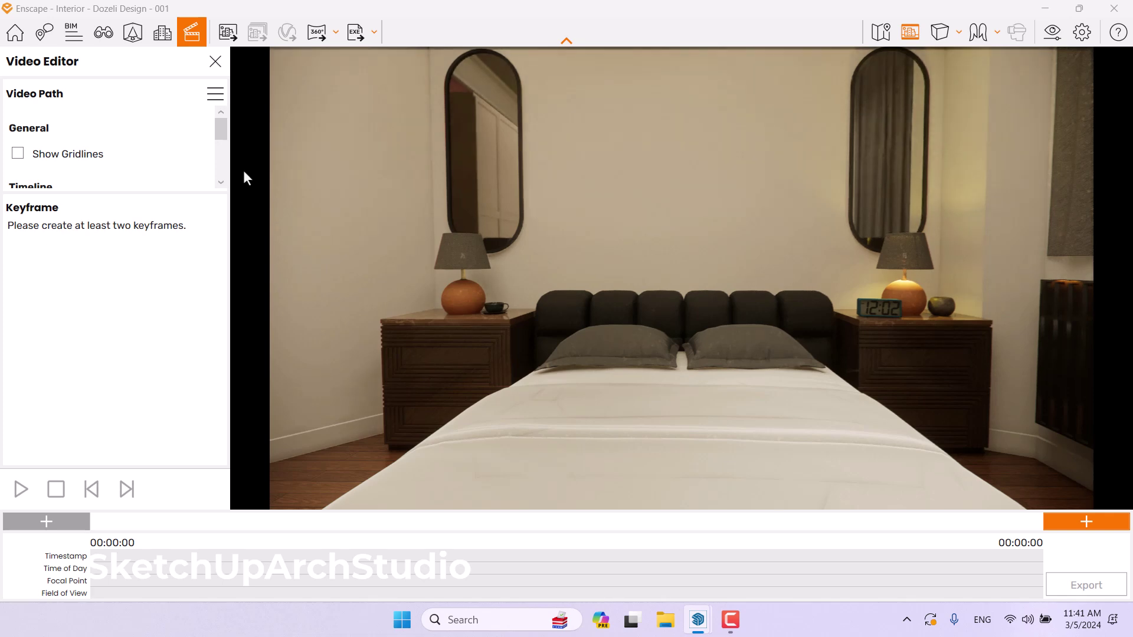
click(18, 155)
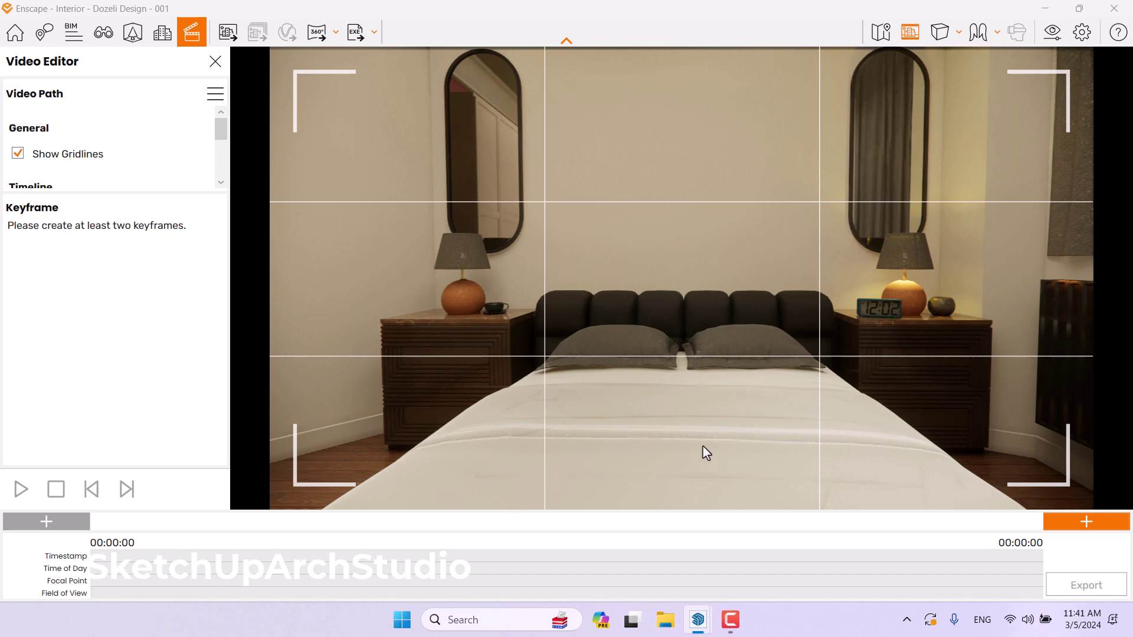
Set the output resolution in the visual settings to Custom, 1920 × 1280
drag(681, 254, 921, 251)
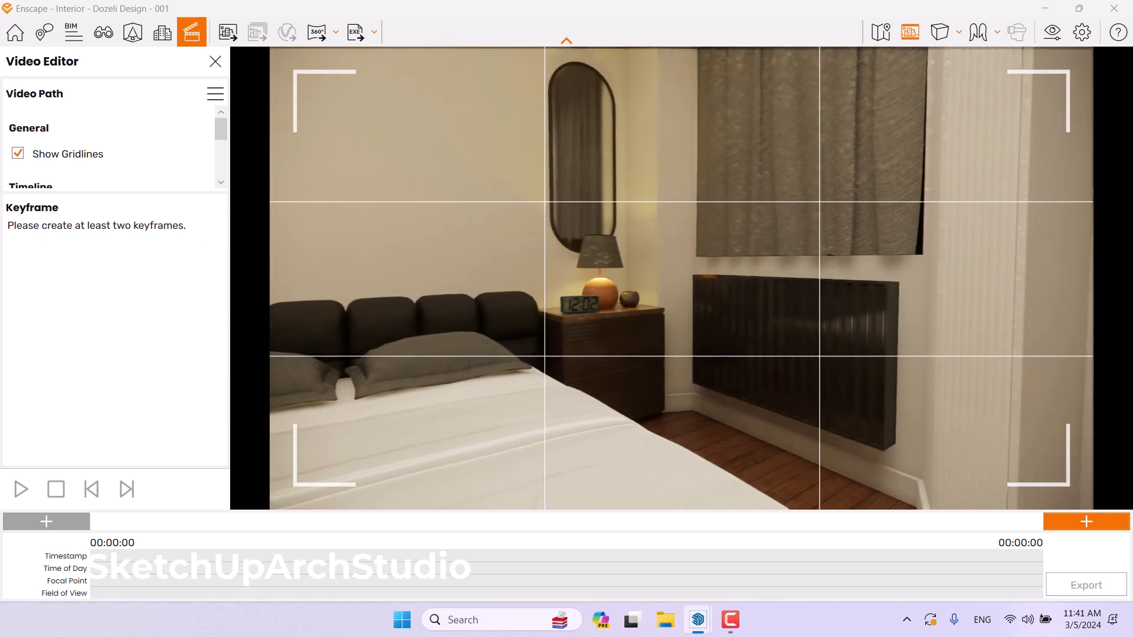
click(1064, 35)
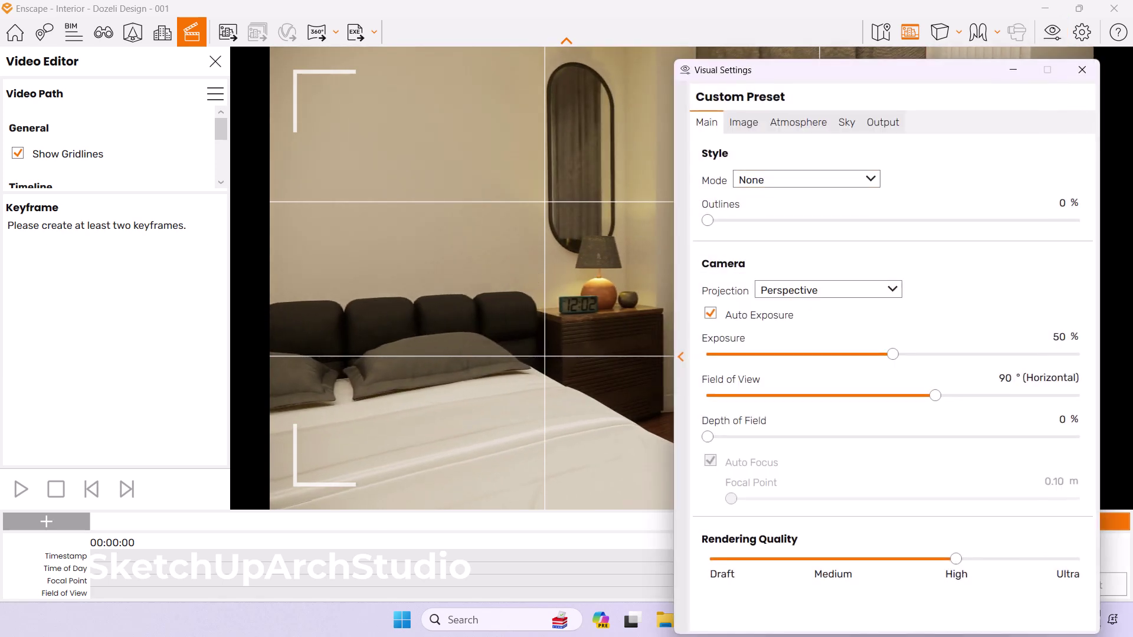
click(896, 124)
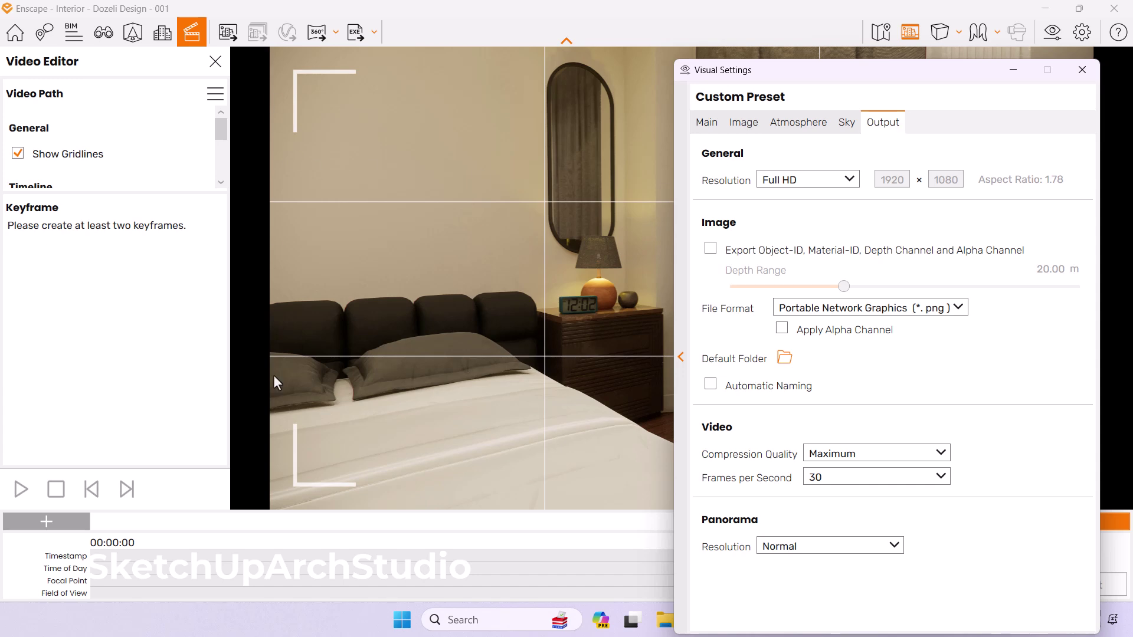
drag(838, 70, 200, 20)
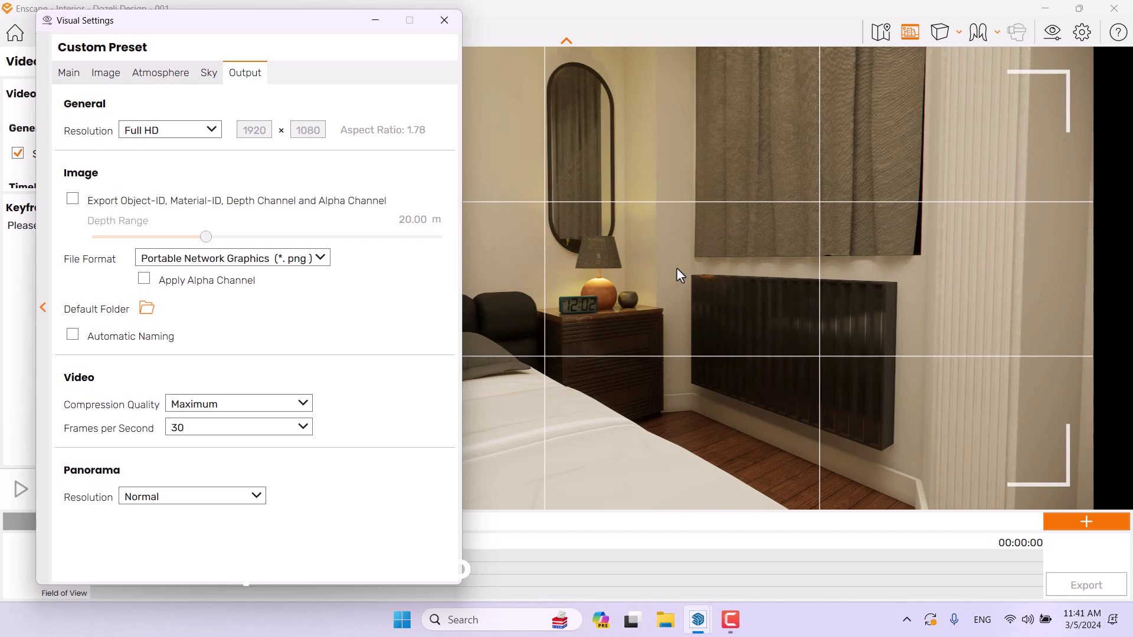
click(210, 130)
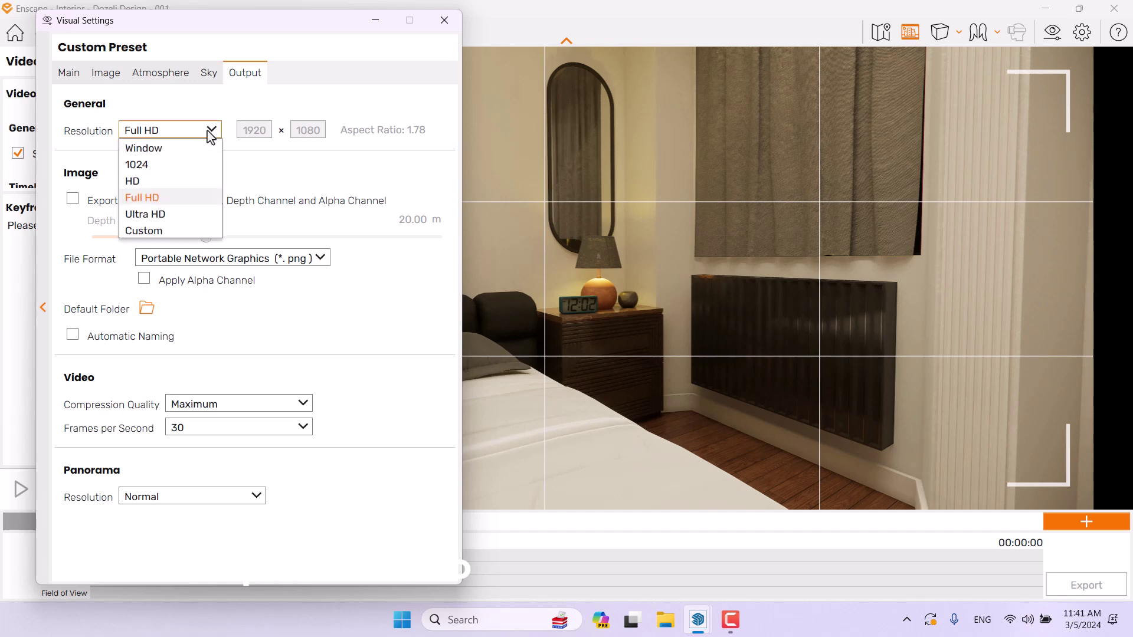
click(154, 231)
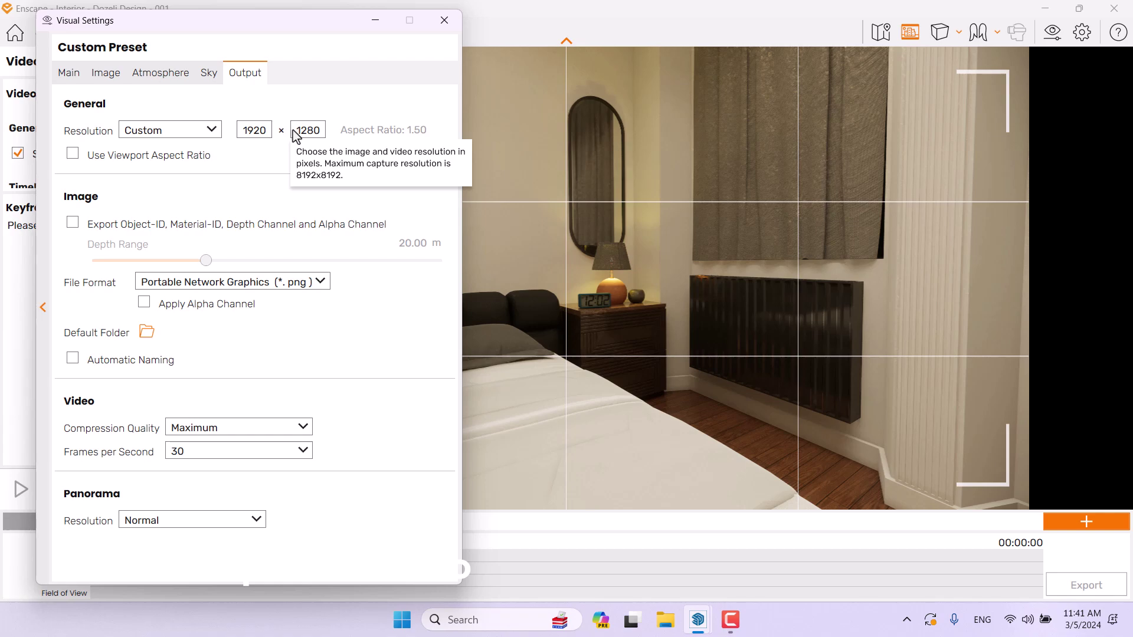
click(444, 21)
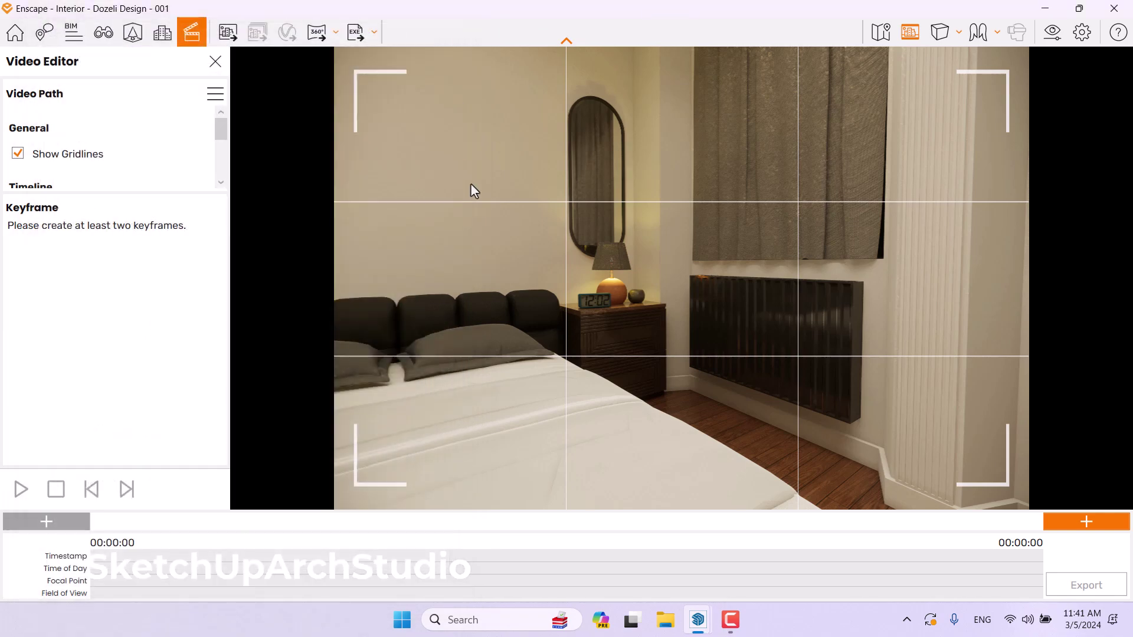
Examine the nightstand with the clock and lit lamp from close, raised and sideways camera positions
drag(479, 223, 458, 245)
key(w)
key(w)
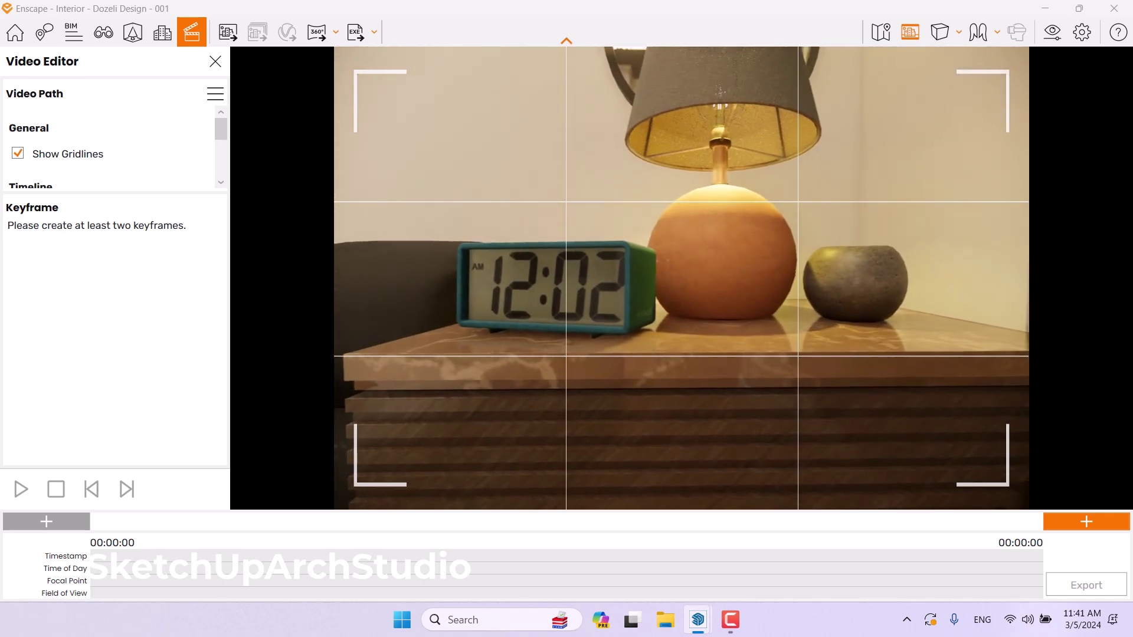
key(s)
key(e)
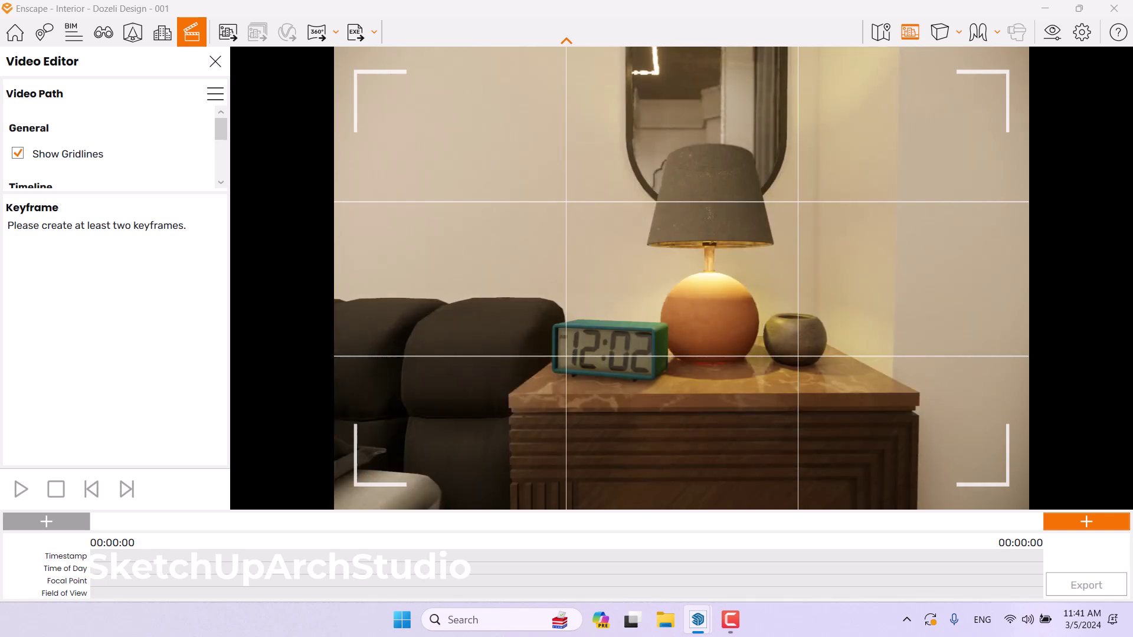
right_drag(602, 288, 650, 314)
key(w)
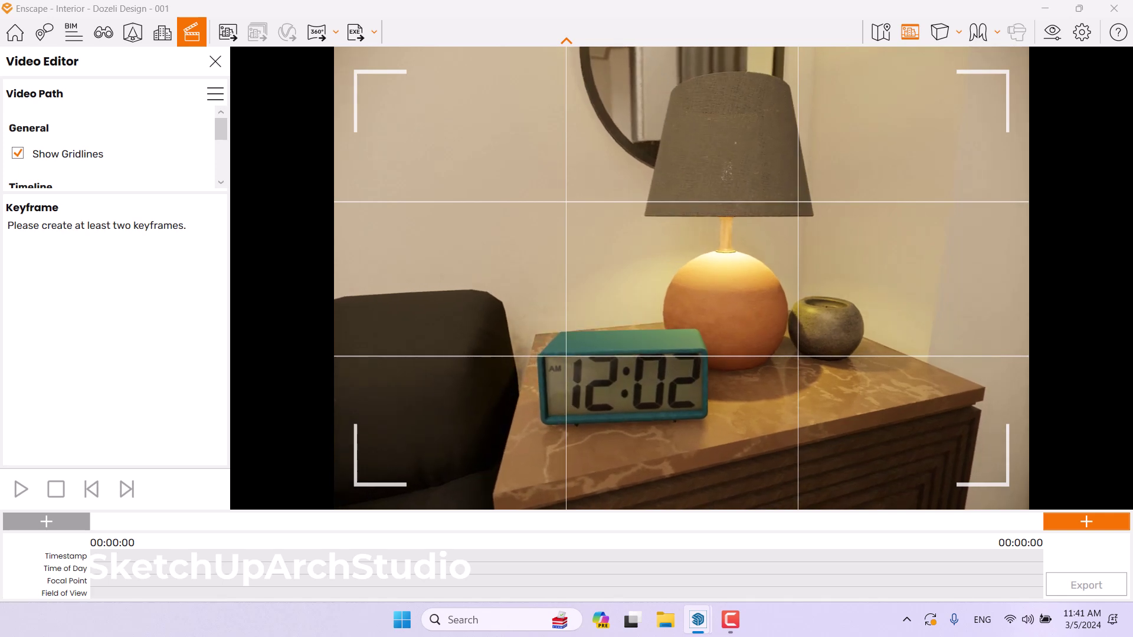
right_drag(651, 314, 577, 260)
right_drag(661, 291, 674, 291)
key(d)
right_click(674, 291)
key(d)
click(642, 278)
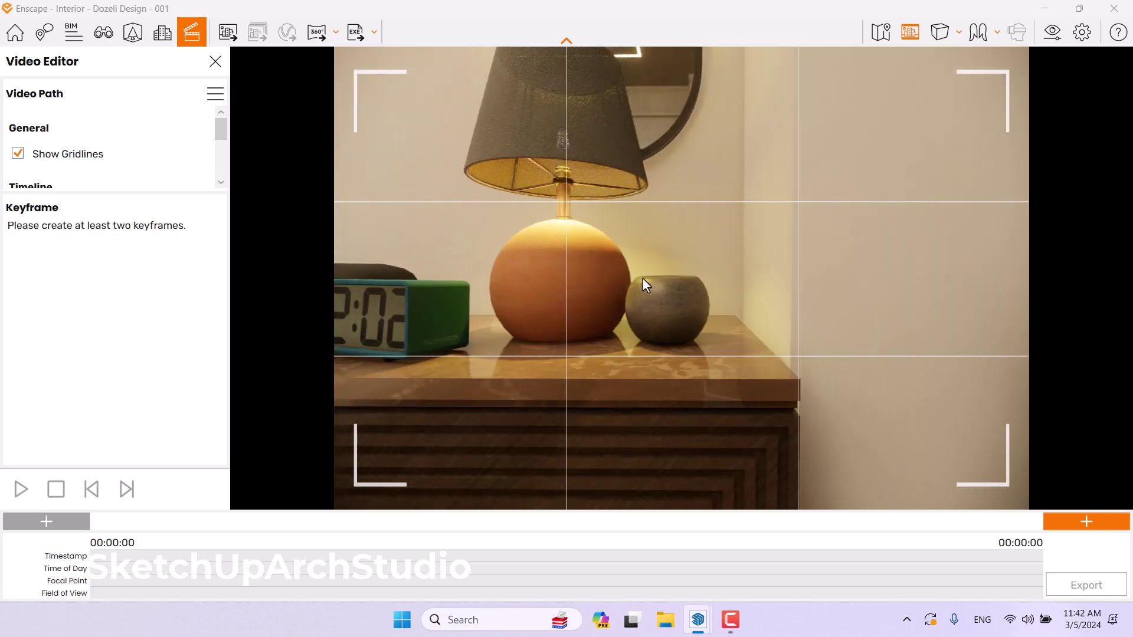
key(a)
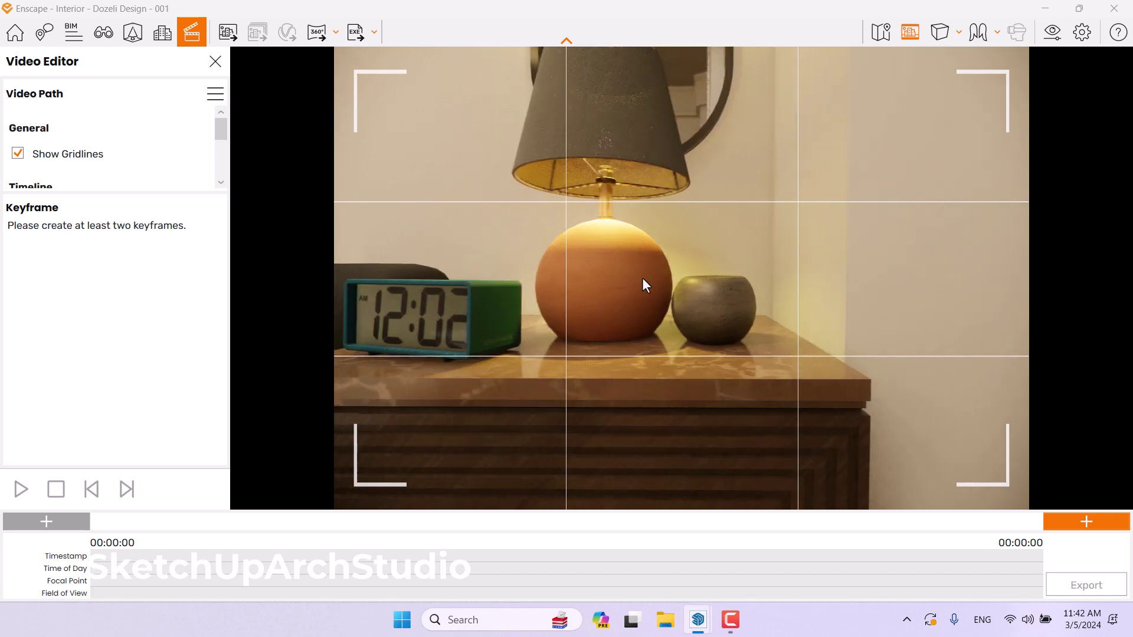
key(d)
key(a)
key(s)
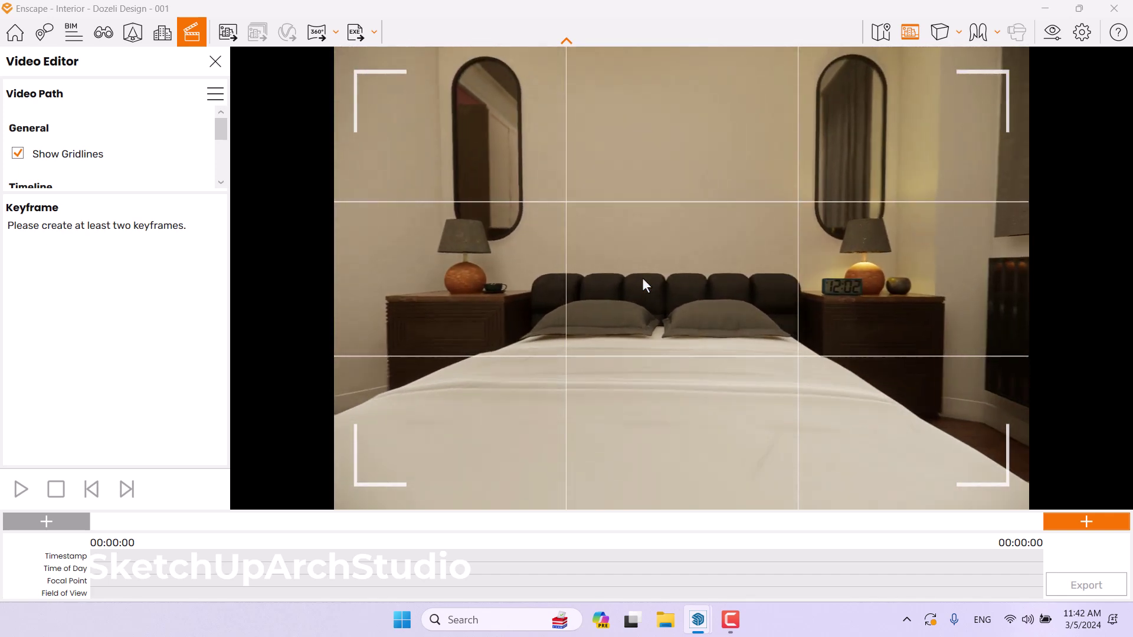
Frame the nightstand with the clock, lit lamp and bowl, and add two keyframes from that view
key(w)
key(d)
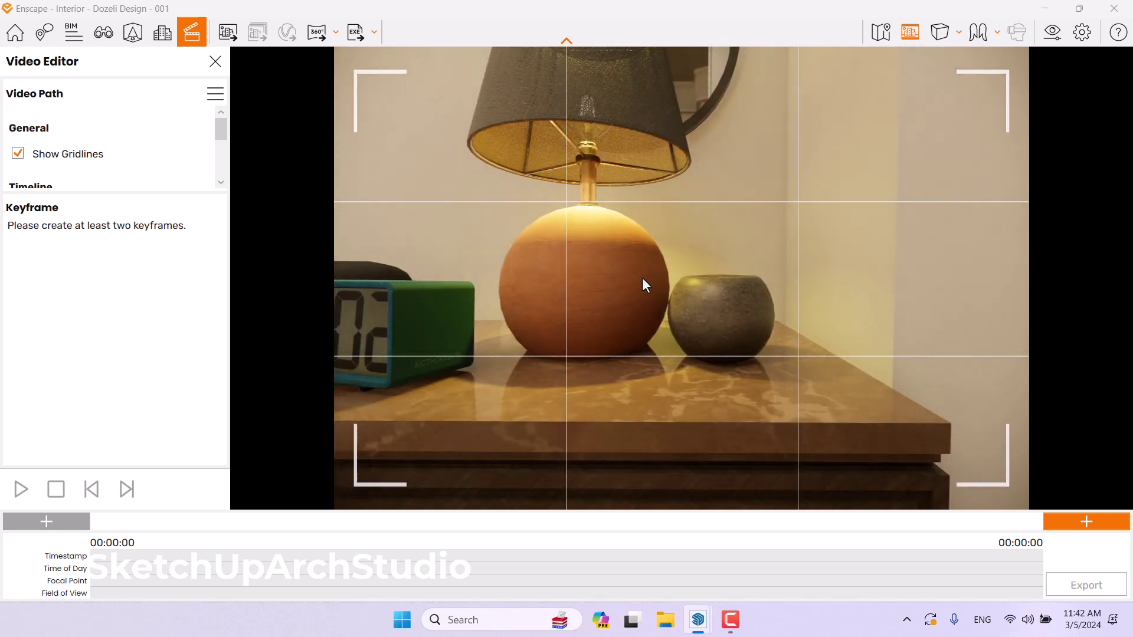
key(s)
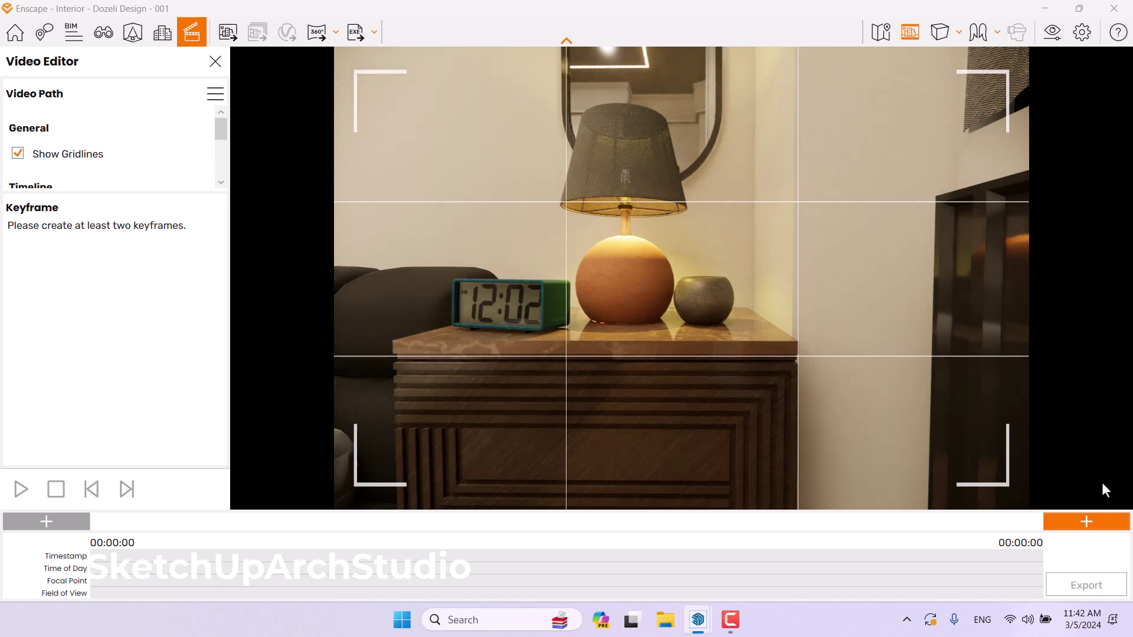
click(1098, 528)
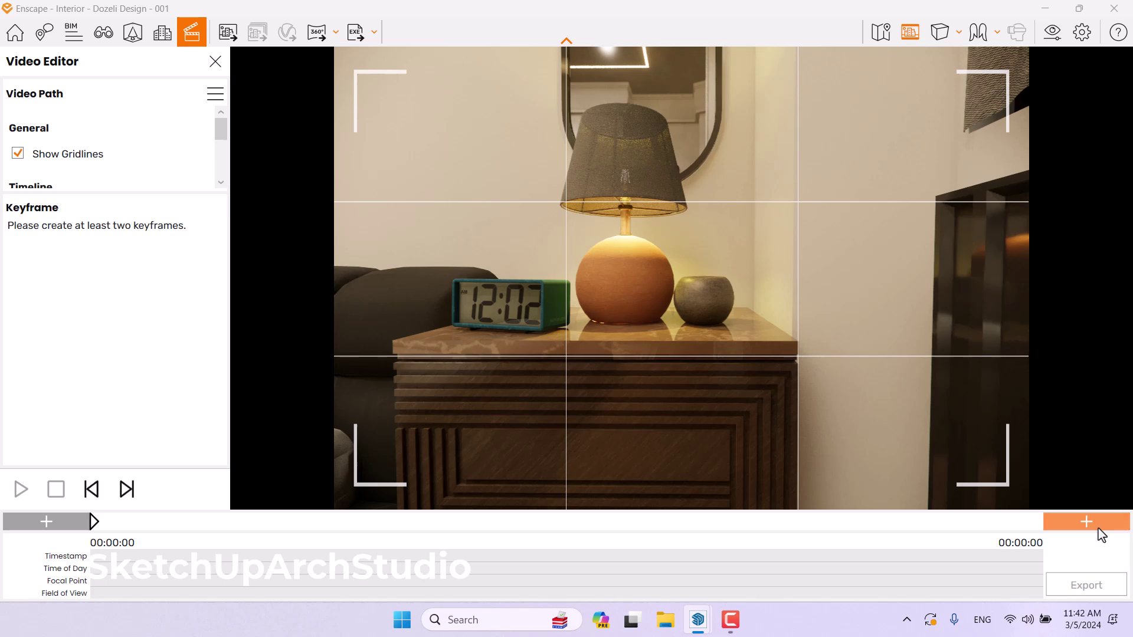
click(1098, 528)
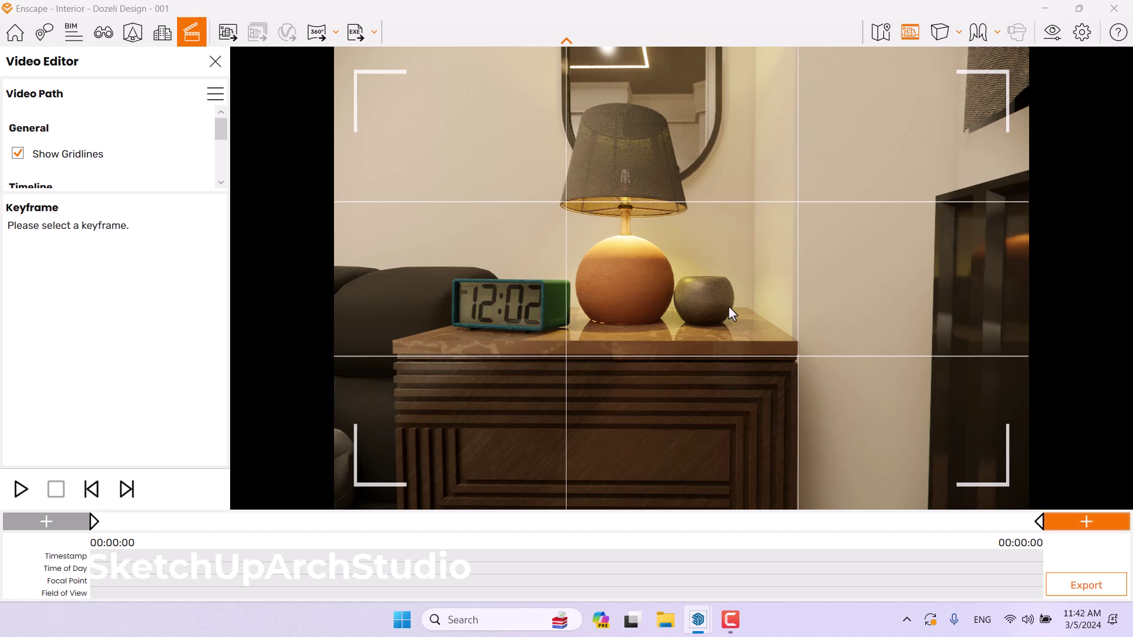
Add two more keyframes from a view shifted toward the headboard, and compare the first and third keyframes
key(a)
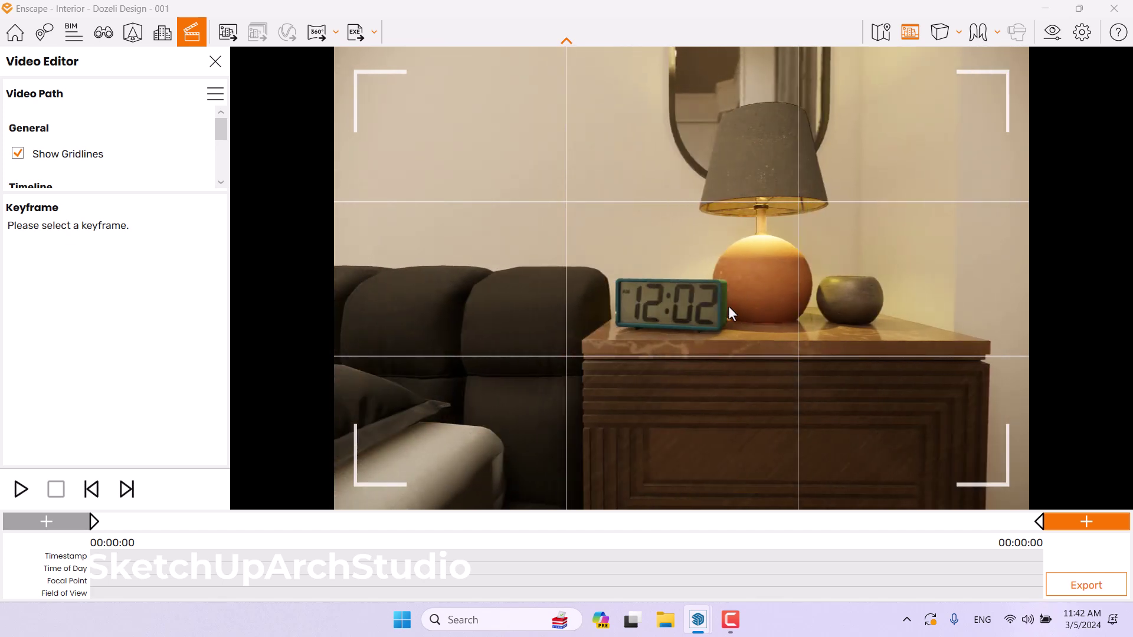
right_drag(711, 301, 725, 301)
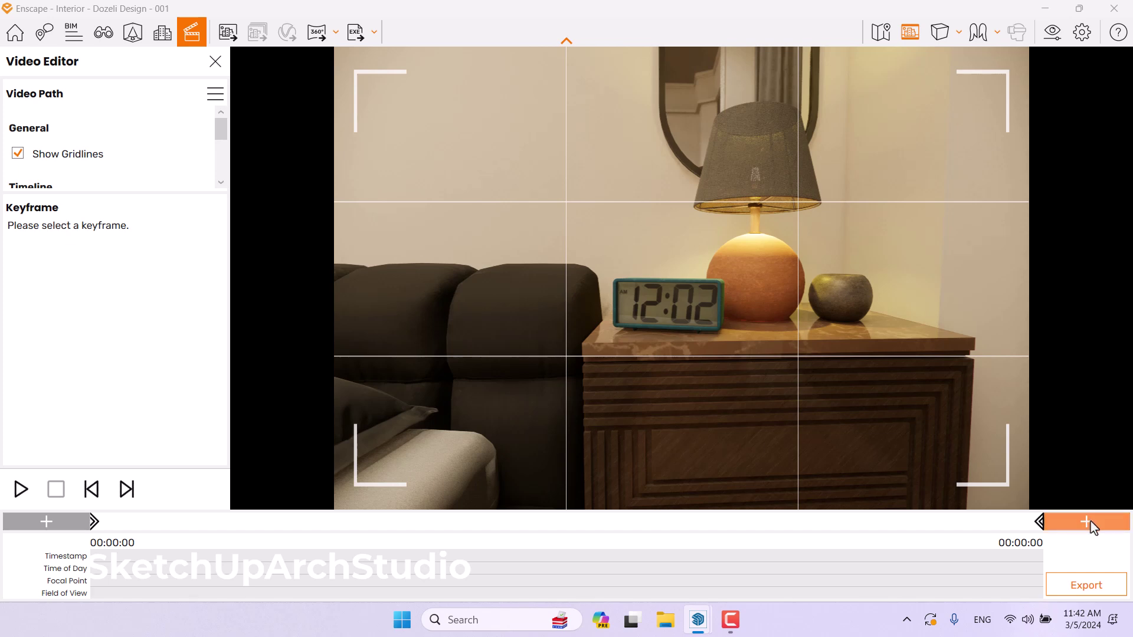
click(94, 522)
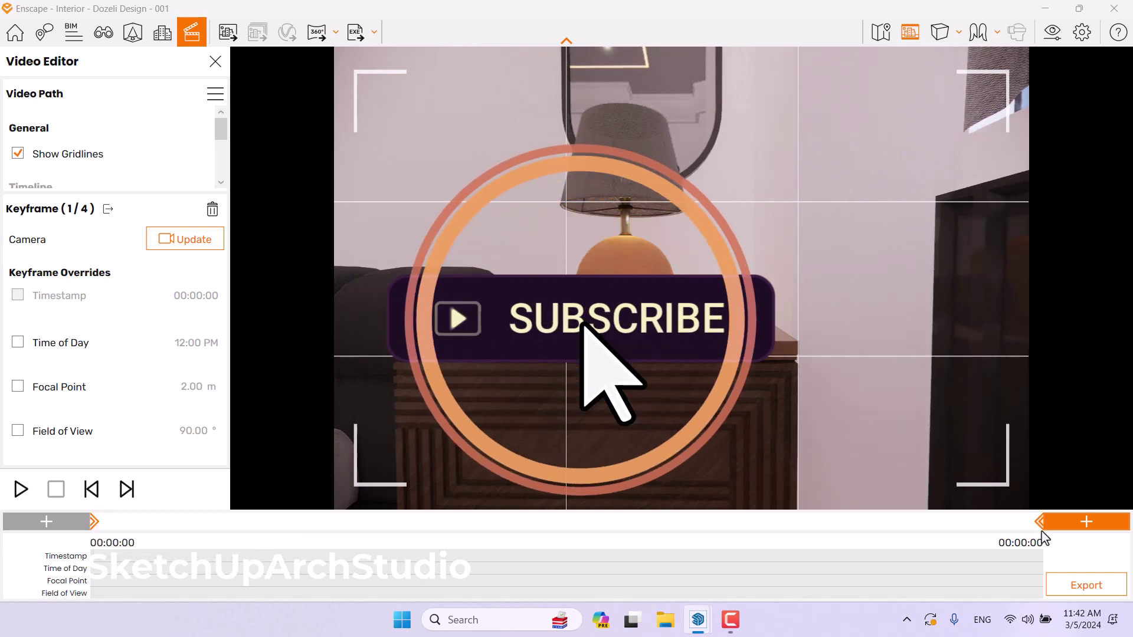
click(1040, 523)
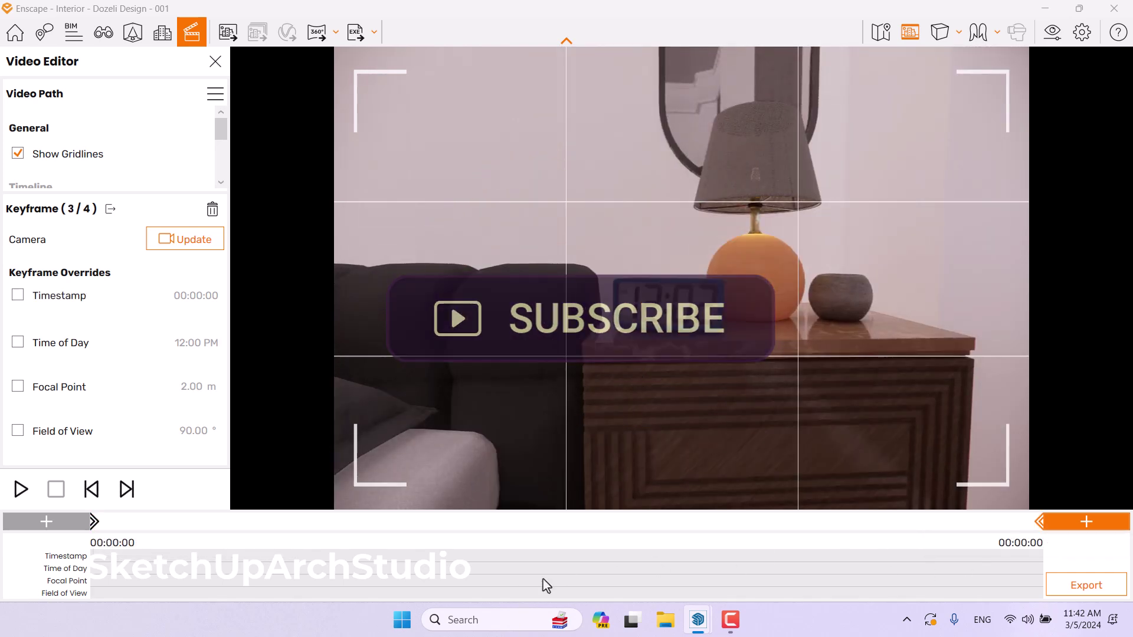
Override the first keyframe's time of day with 12:00 AM
click(93, 522)
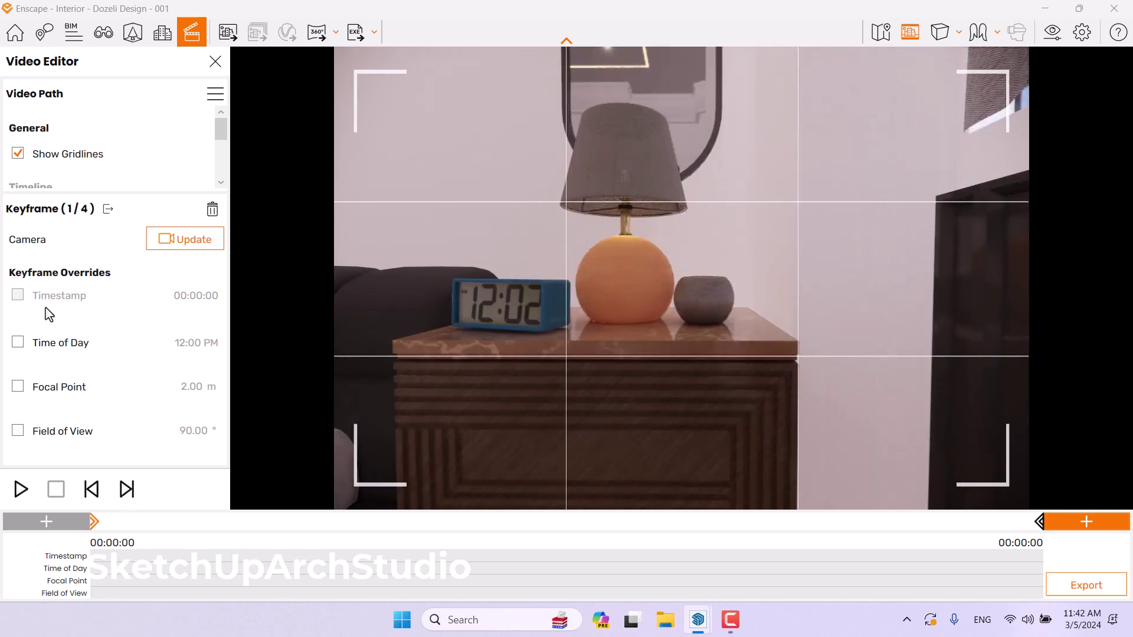
click(17, 342)
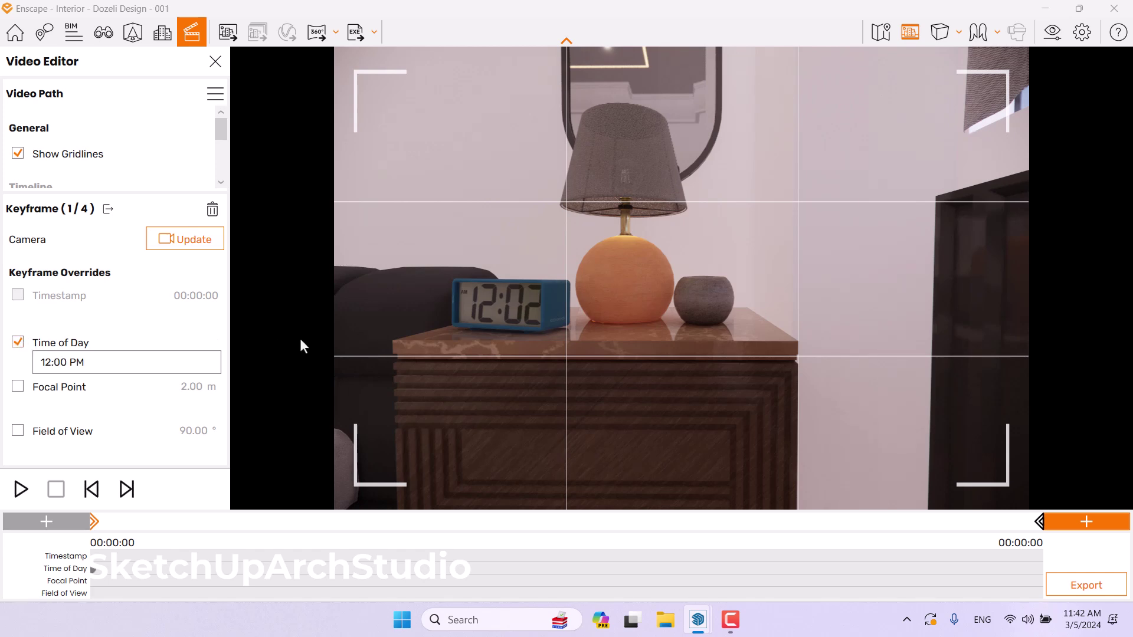
click(49, 364)
click(114, 416)
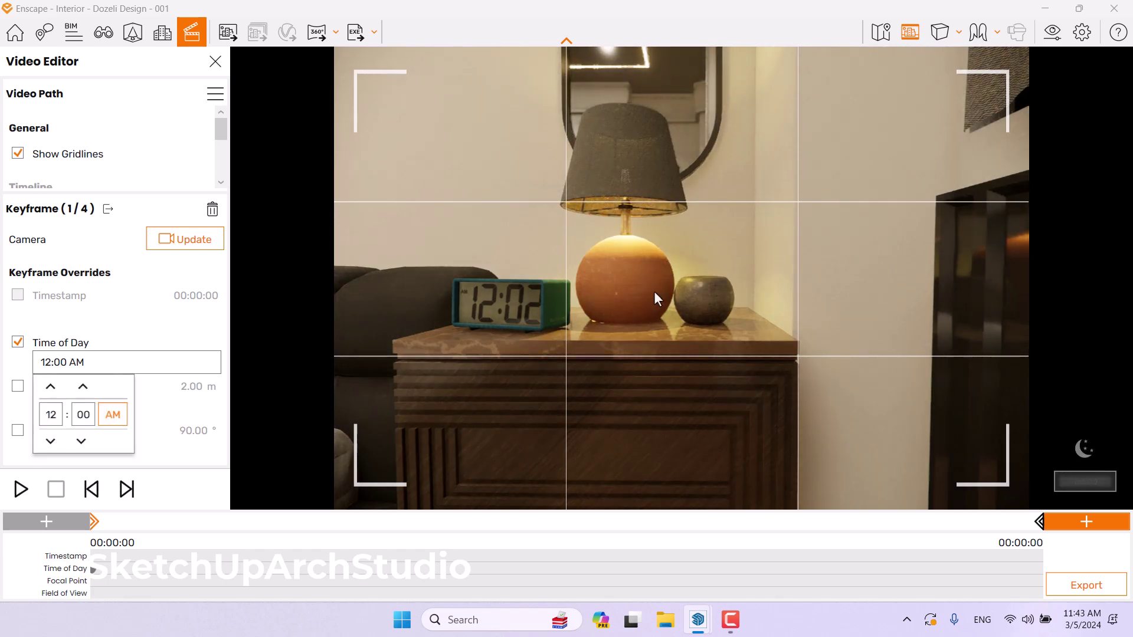
click(192, 306)
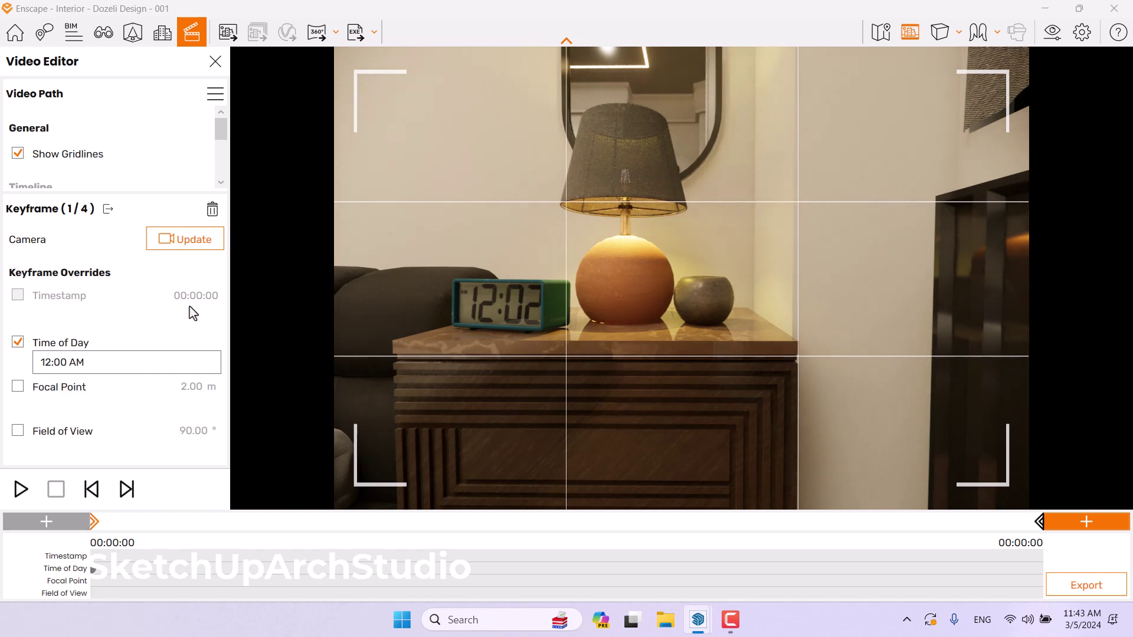
Override the first keyframe's field of view with 66° and its focal point with 1.48 m
click(35, 390)
click(19, 430)
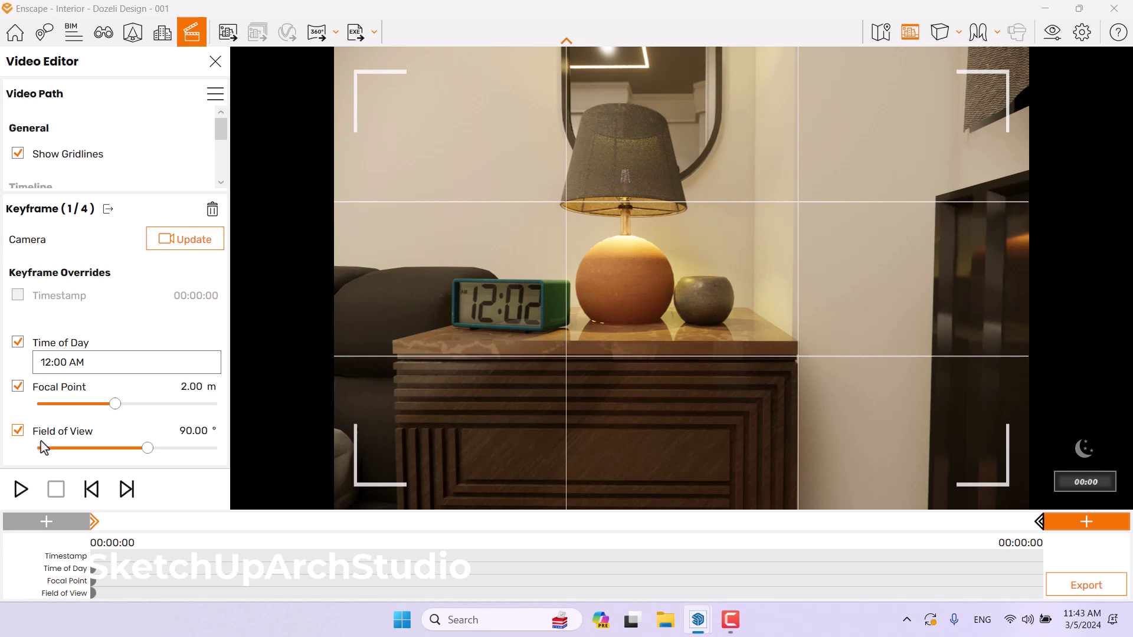
drag(148, 450, 93, 450)
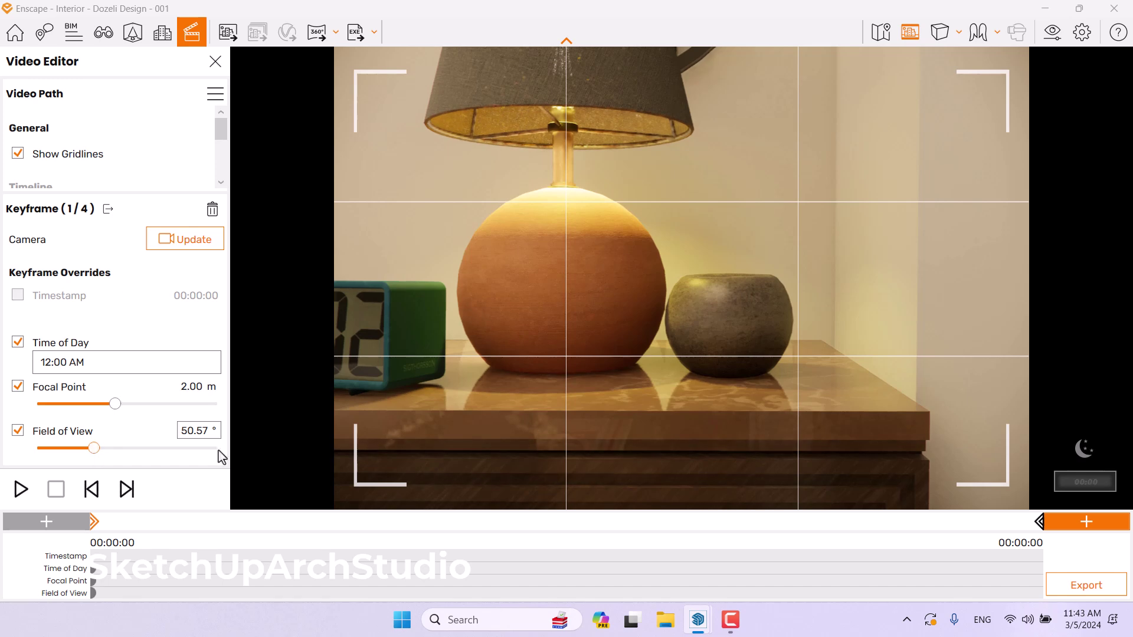
double_click(197, 432)
text(66)
key(Return)
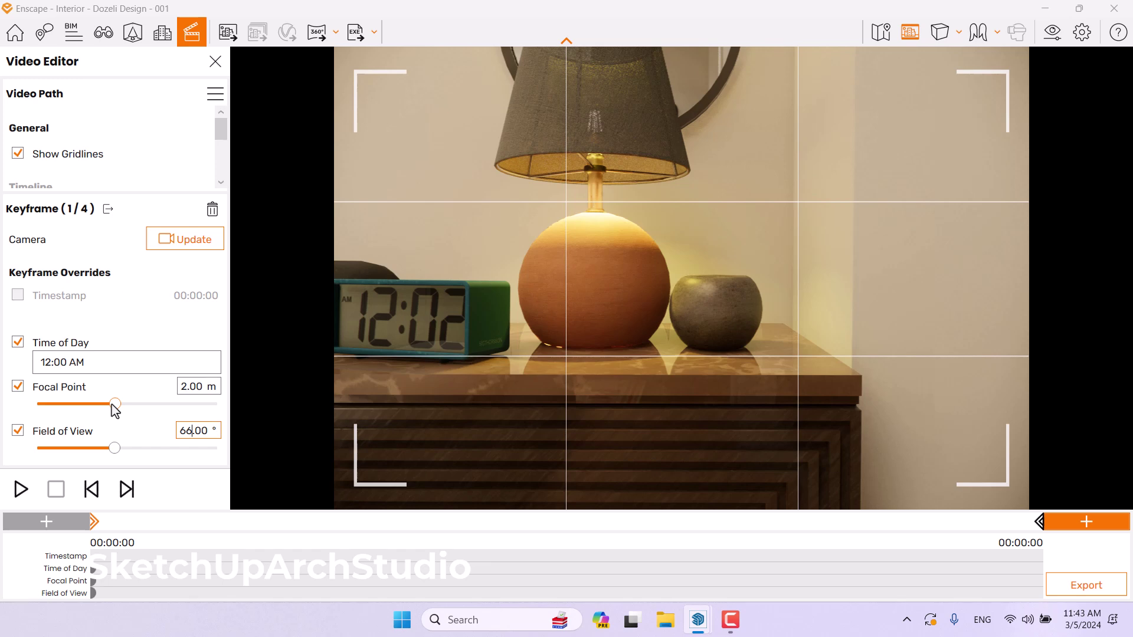
mouse_move(112, 404)
mouse_down()
mouse_move(77, 411)
mouse_move(151, 413)
mouse_move(97, 410)
mouse_move(121, 417)
mouse_move(107, 420)
mouse_up()
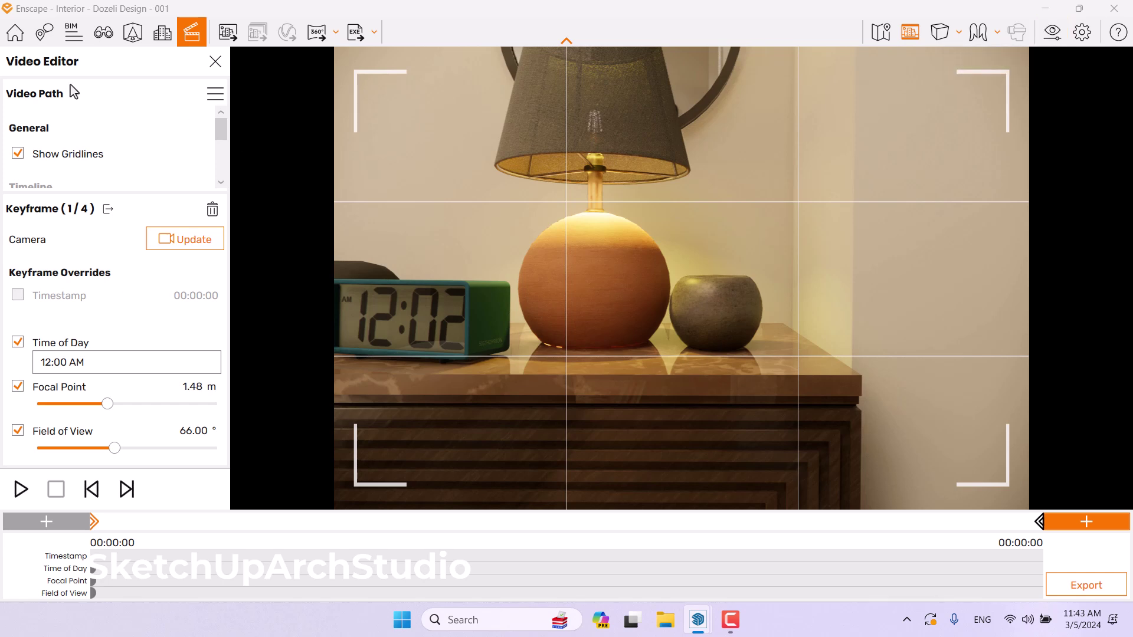
In the visual settings, set the depth of field to 11%, disable auto focus and set the focal point to 2.00 m
click(1046, 38)
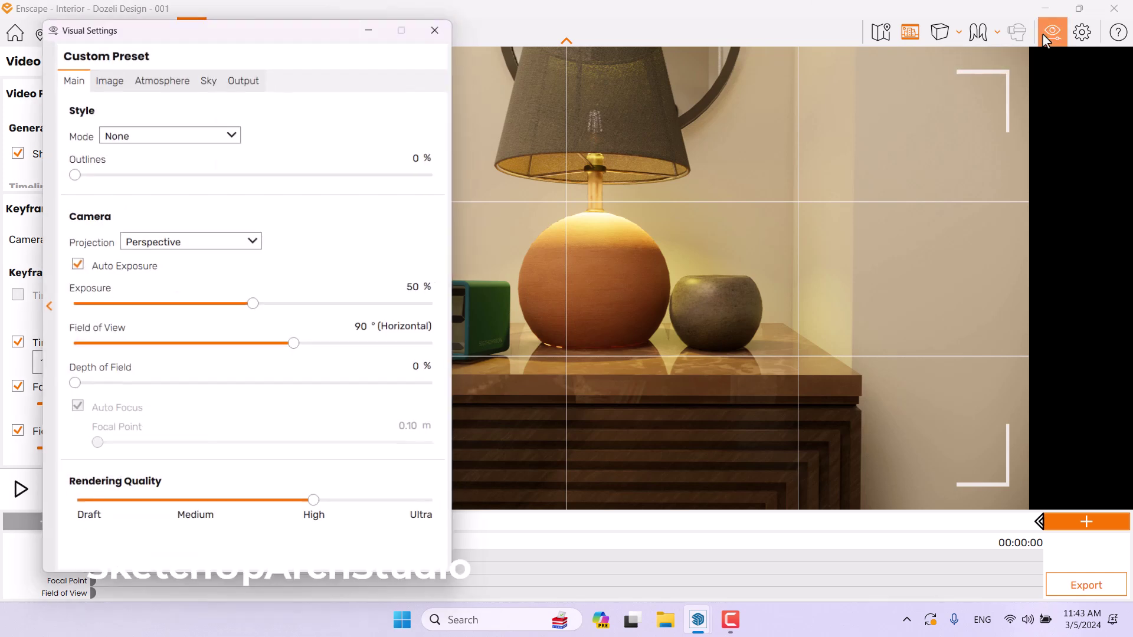
drag(259, 23, 850, 38)
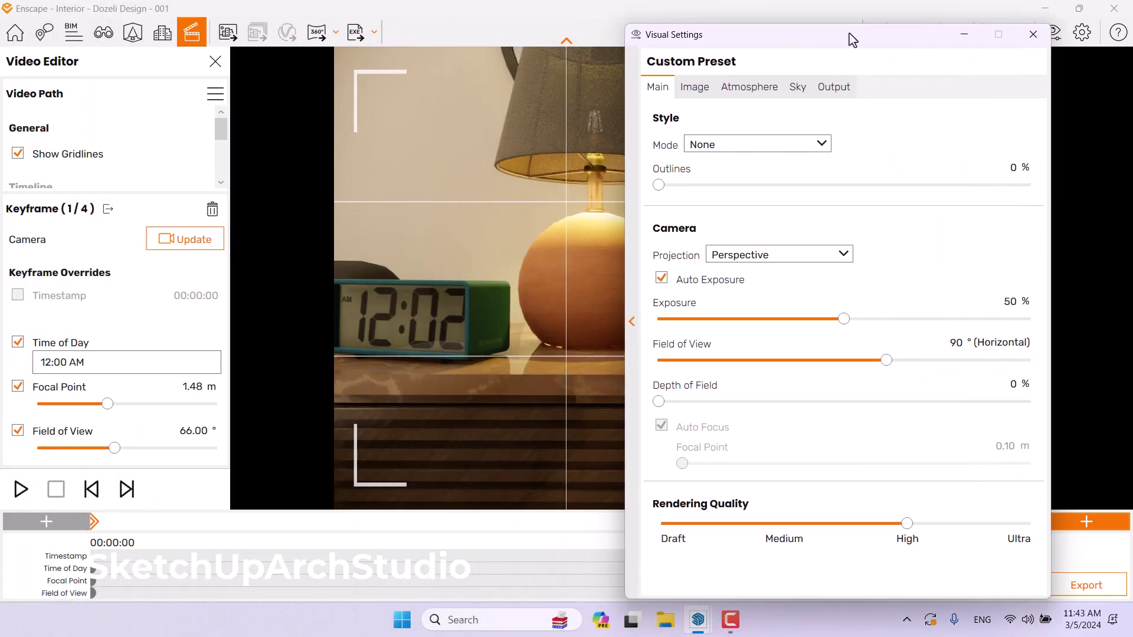
drag(665, 404, 702, 408)
double_click(1011, 389)
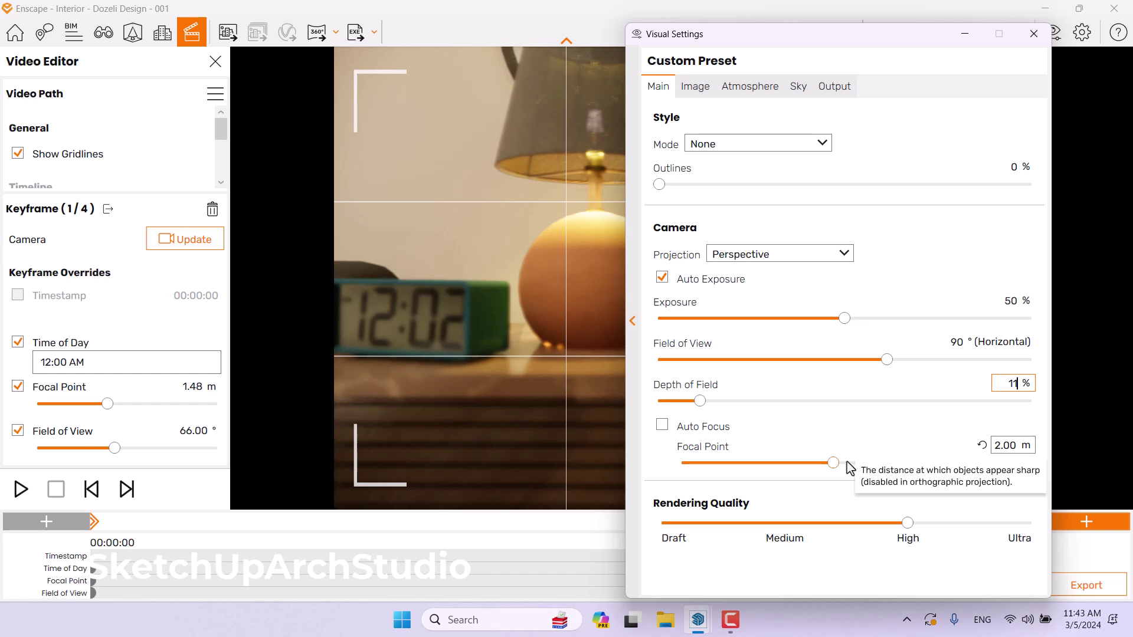
click(1034, 34)
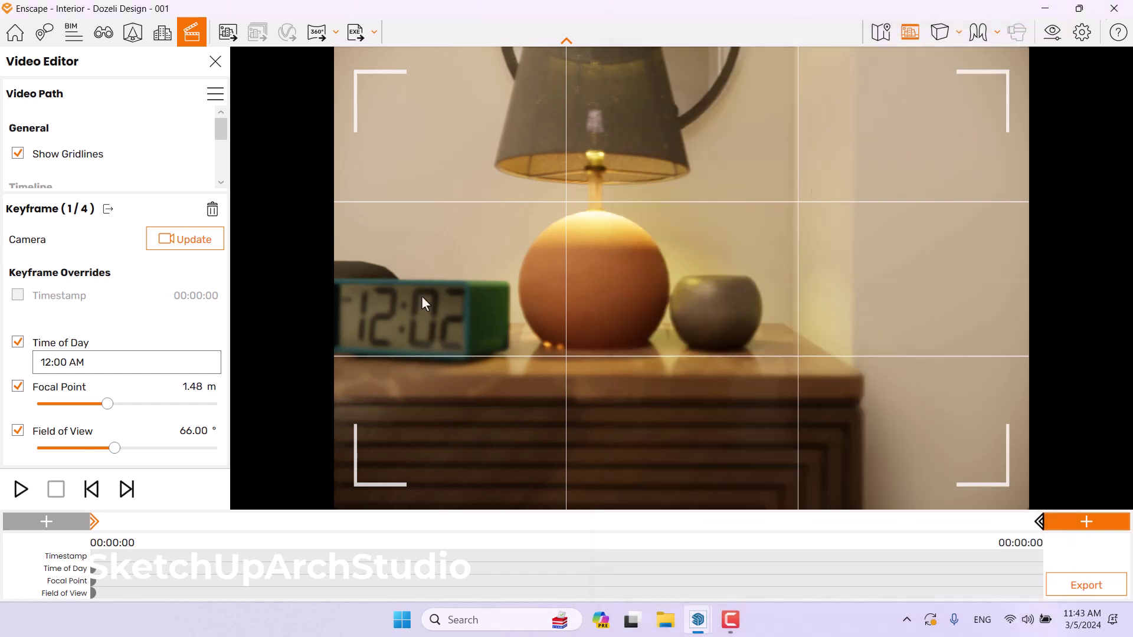
Set the first keyframe's focal point to 0.60 m and update the keyframe
drag(106, 408, 84, 413)
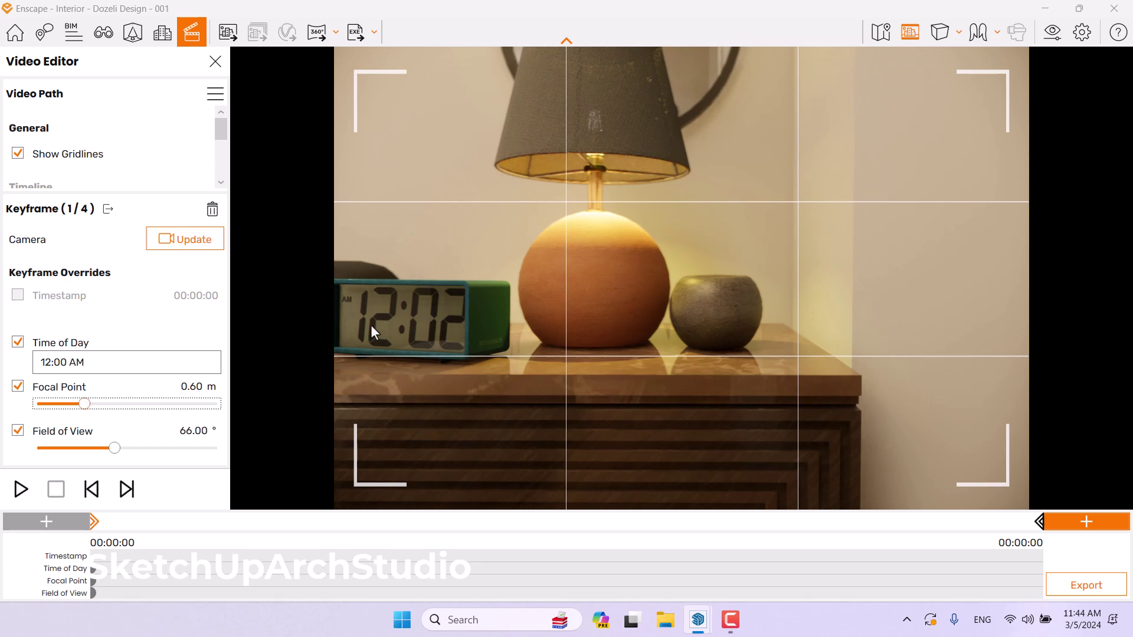
double_click(192, 386)
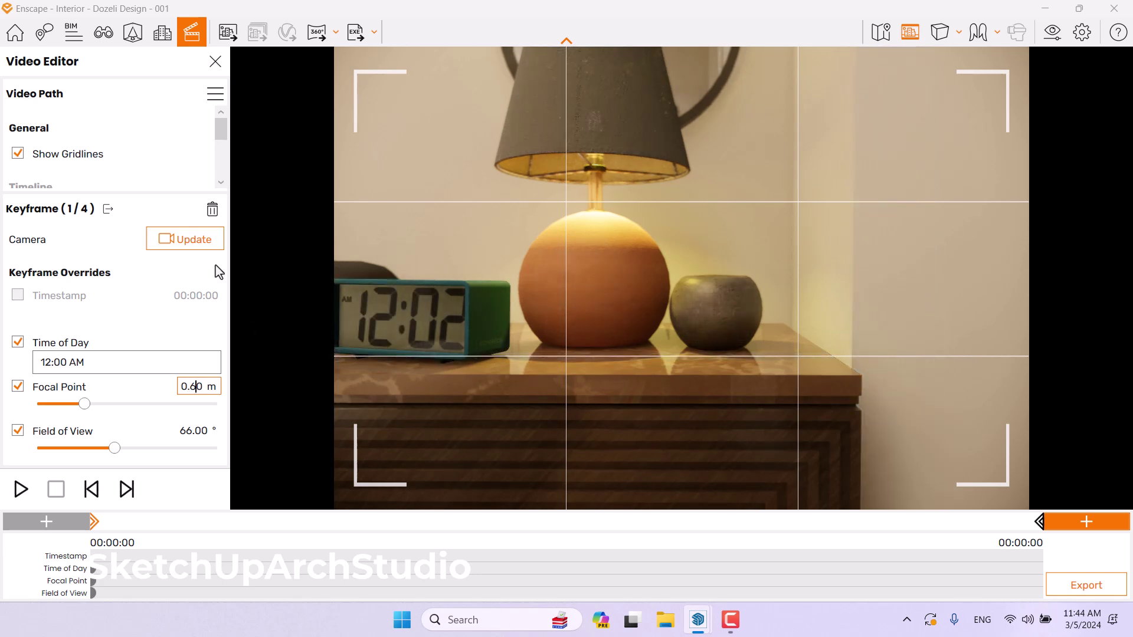
click(199, 250)
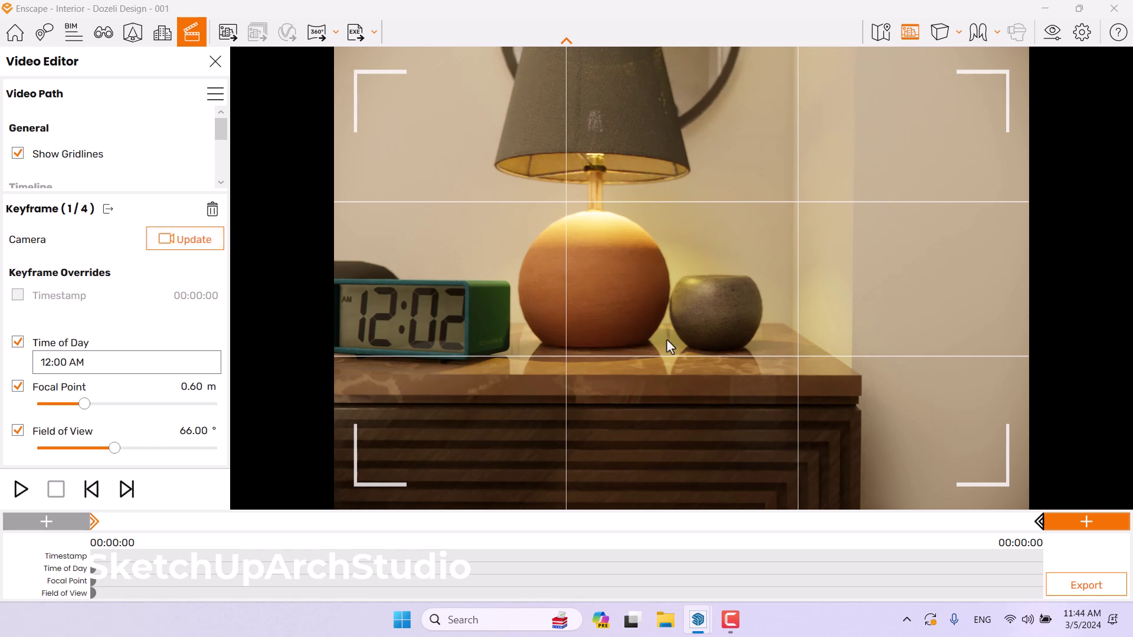
Override the third keyframe's timestamp with 00:00:03
click(1043, 525)
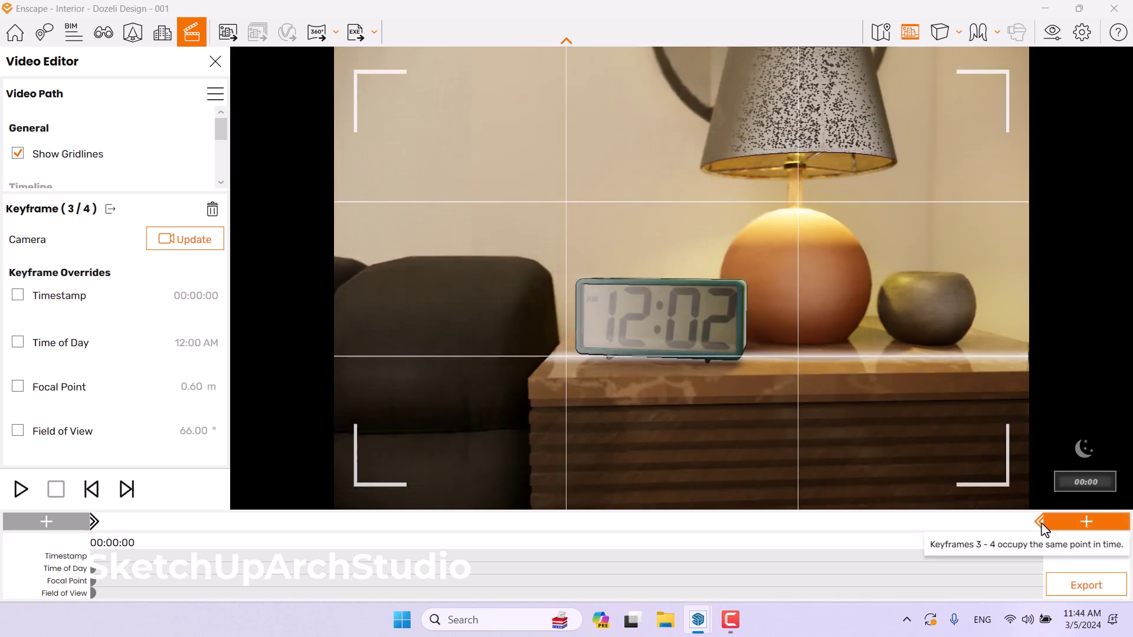
click(19, 295)
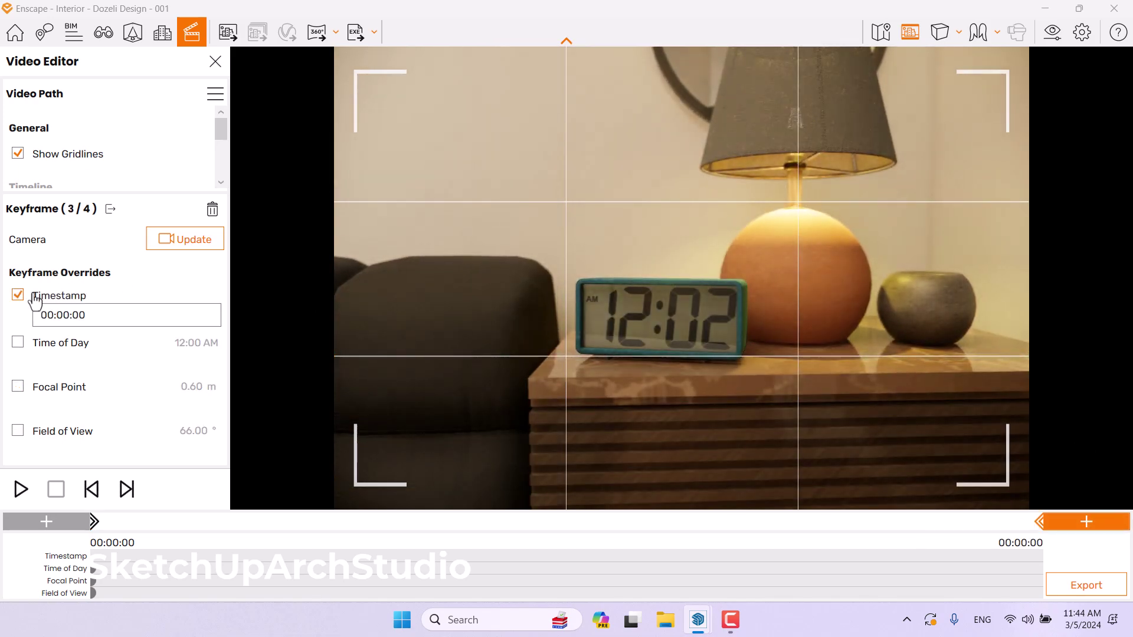
click(83, 318)
click(114, 342)
click(114, 342)
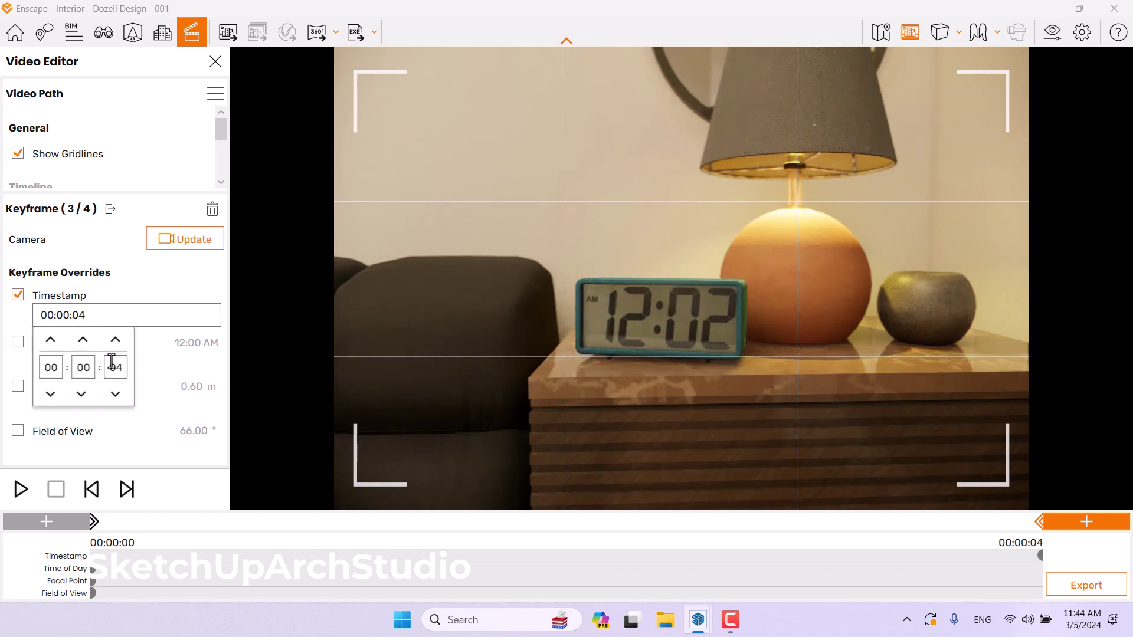
click(114, 274)
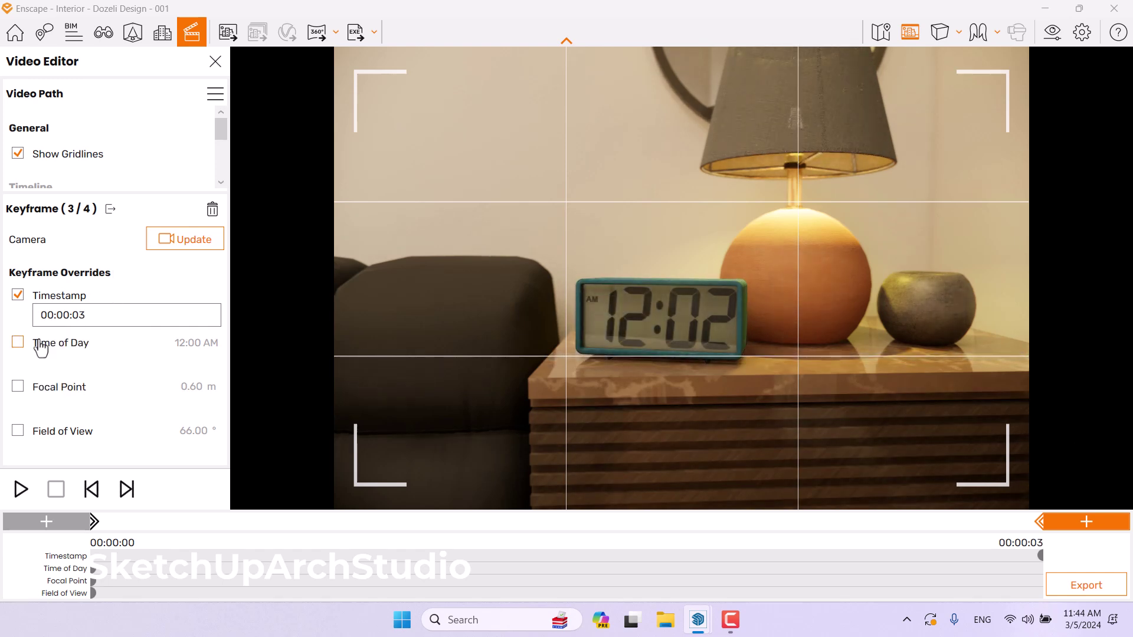
Override the third keyframe's focal point with 0.57 m and its field of view with 56°, and update the keyframe
click(23, 384)
double_click(196, 382)
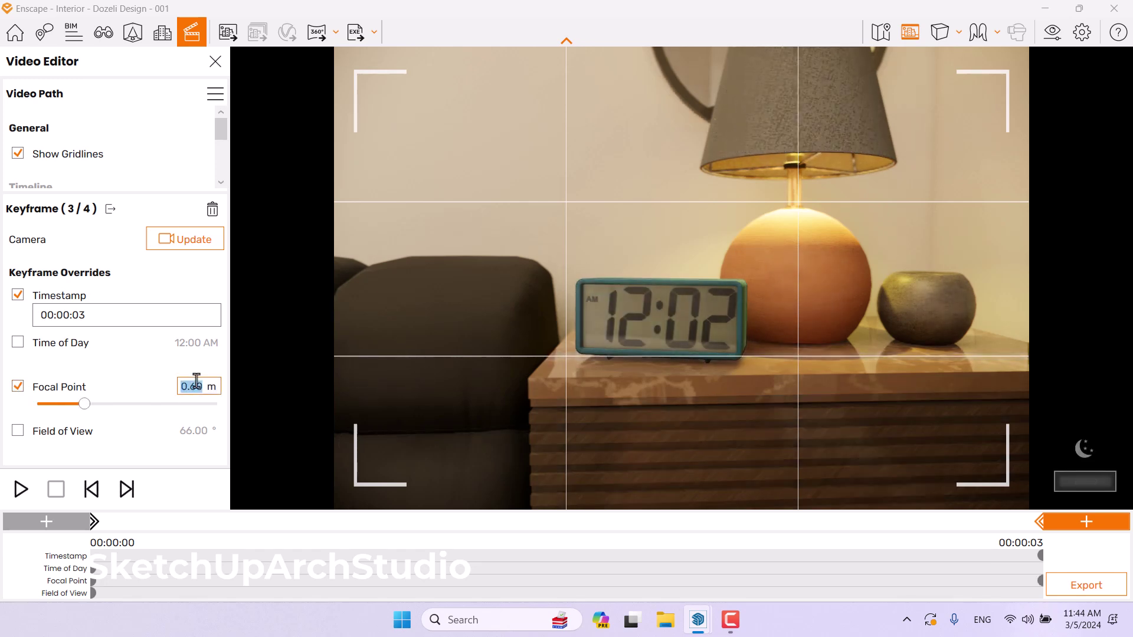
text(0)
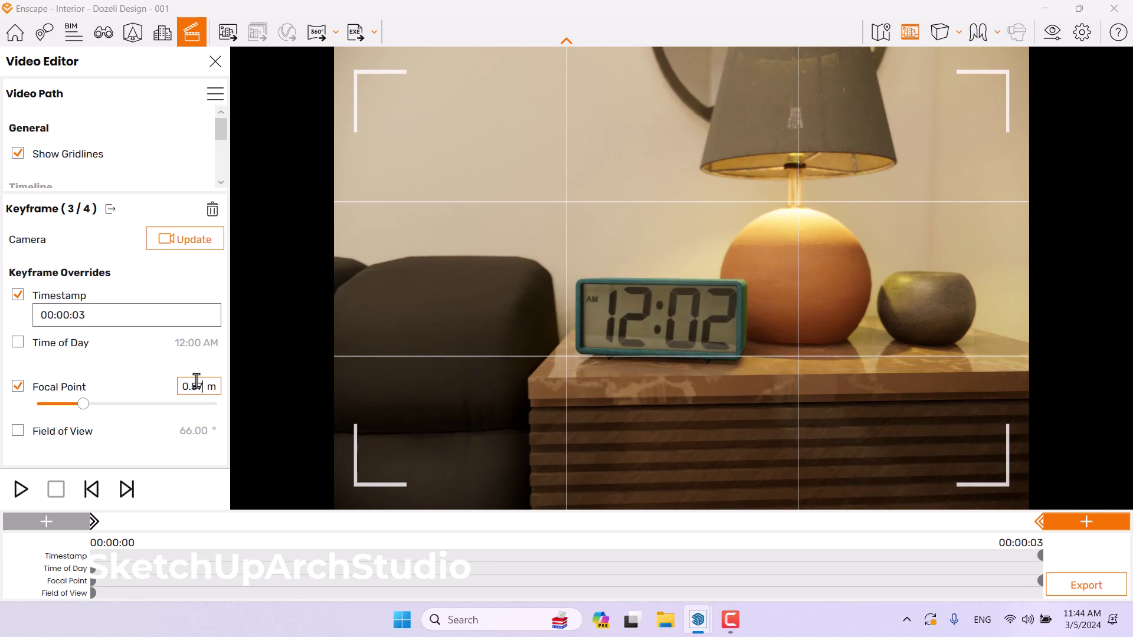
click(24, 431)
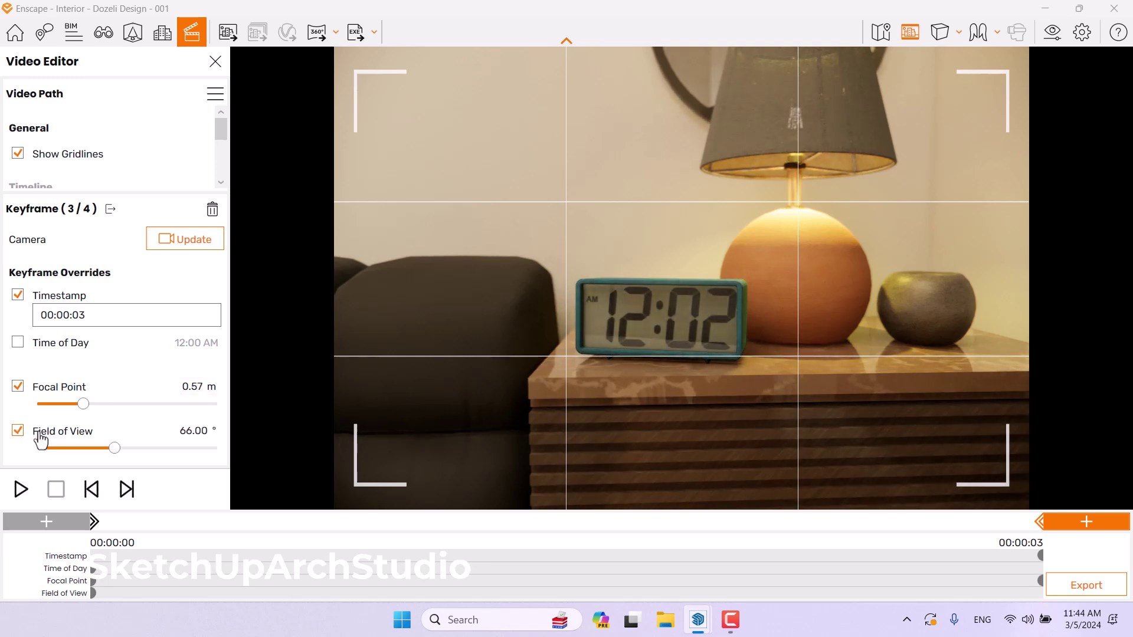
double_click(185, 433)
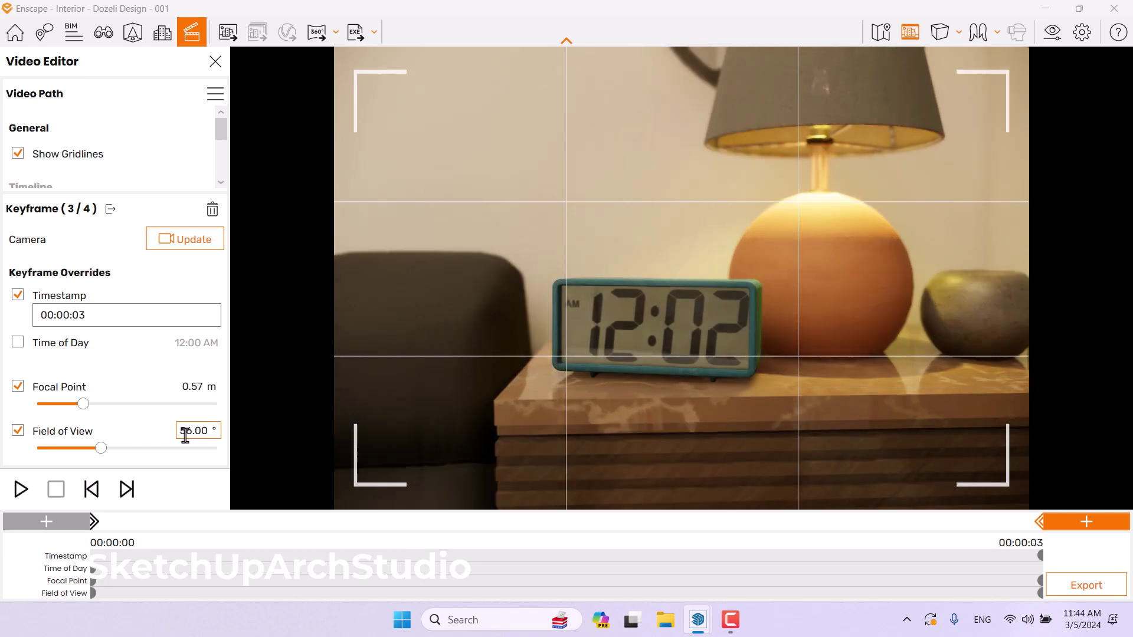
click(197, 245)
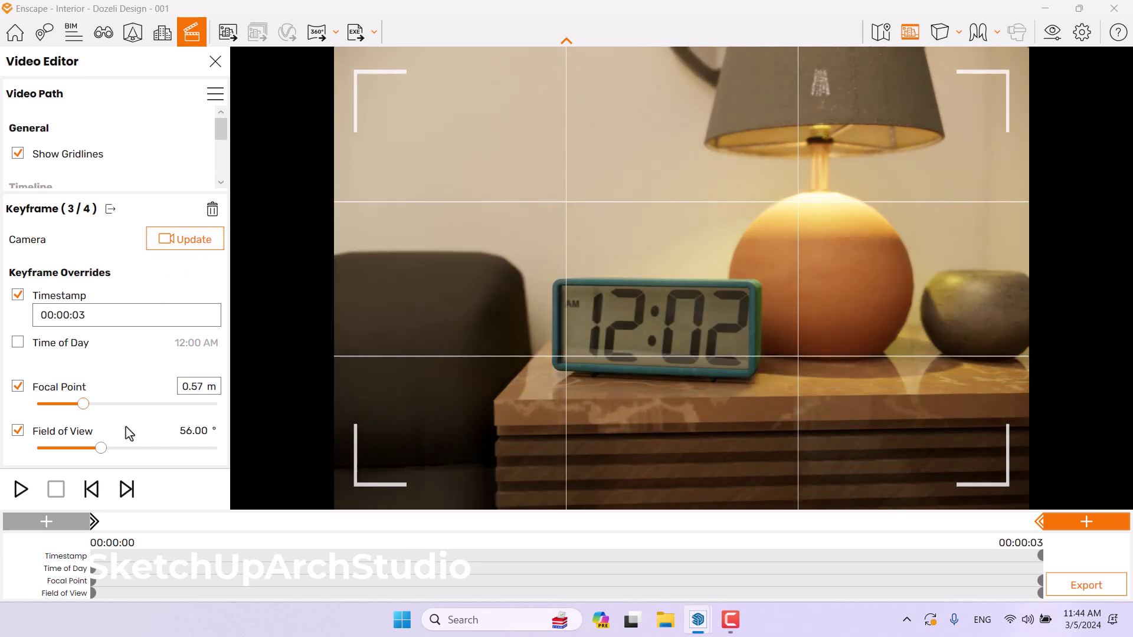
Preview the video path from the first keyframe and return to the third keyframe
click(94, 521)
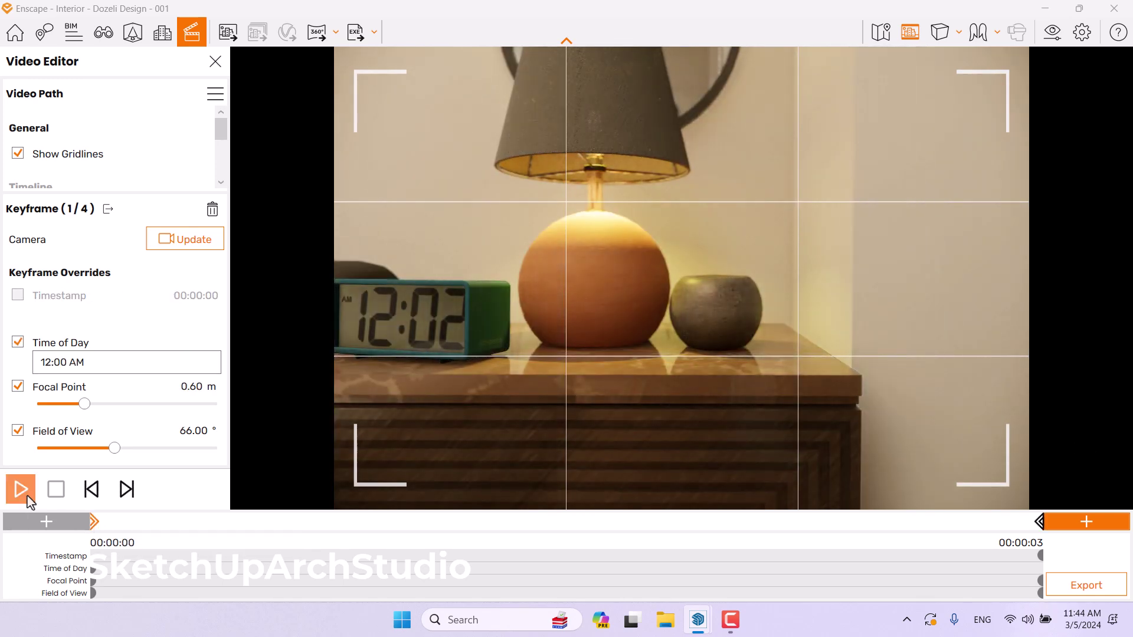
click(27, 497)
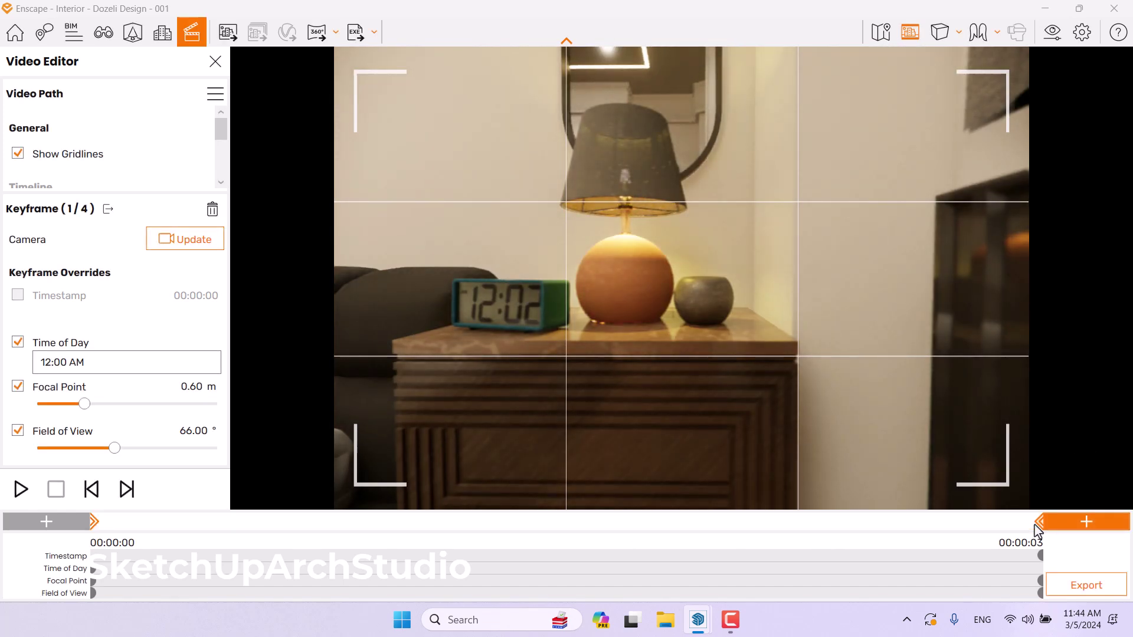
click(1040, 524)
Pull the camera back to frame the pillow, headboard and nightstand, and add two keyframes from that view
right_click(661, 322)
click(662, 295)
key(s)
drag(662, 295, 590, 295)
key(s)
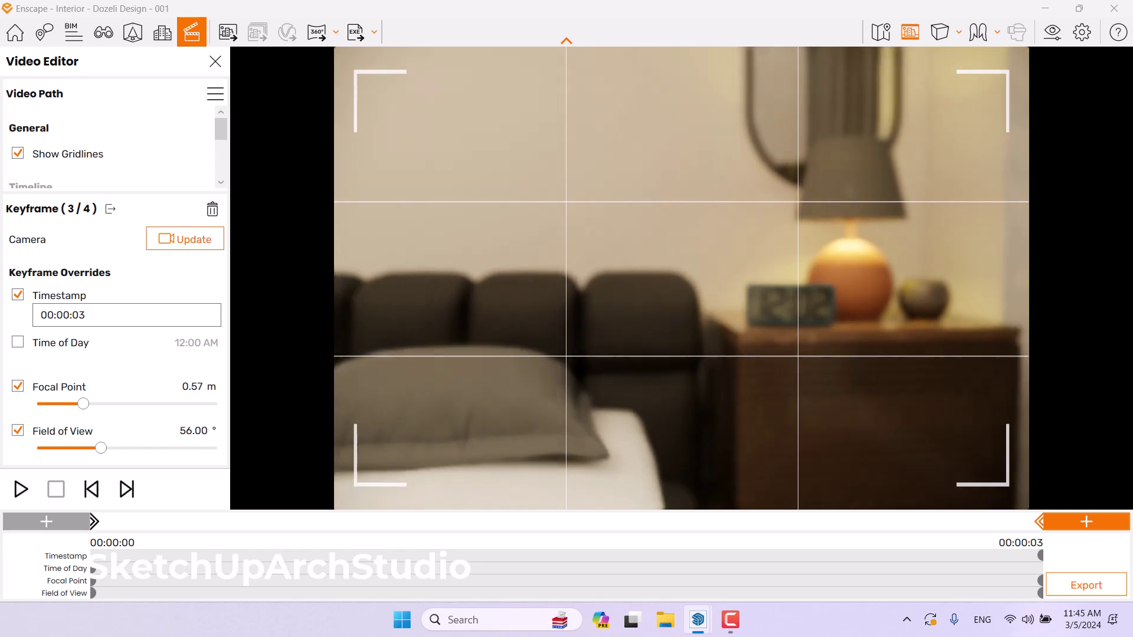
click(1074, 521)
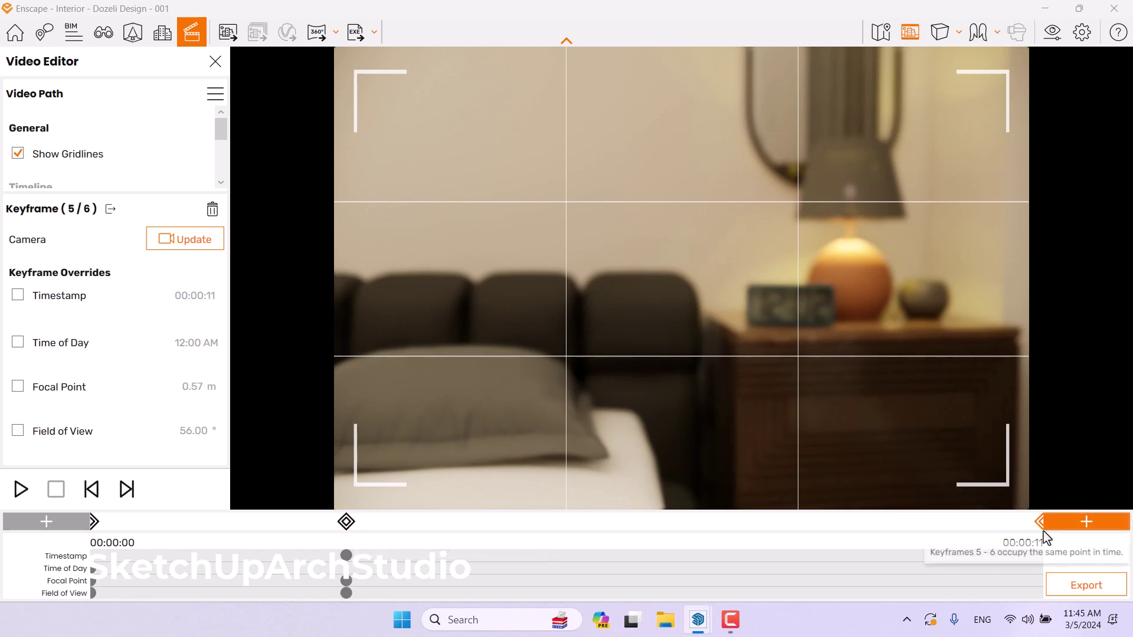
Compare the third and fifth keyframes, and override the fifth keyframe's timestamp with 00:00:06
click(347, 522)
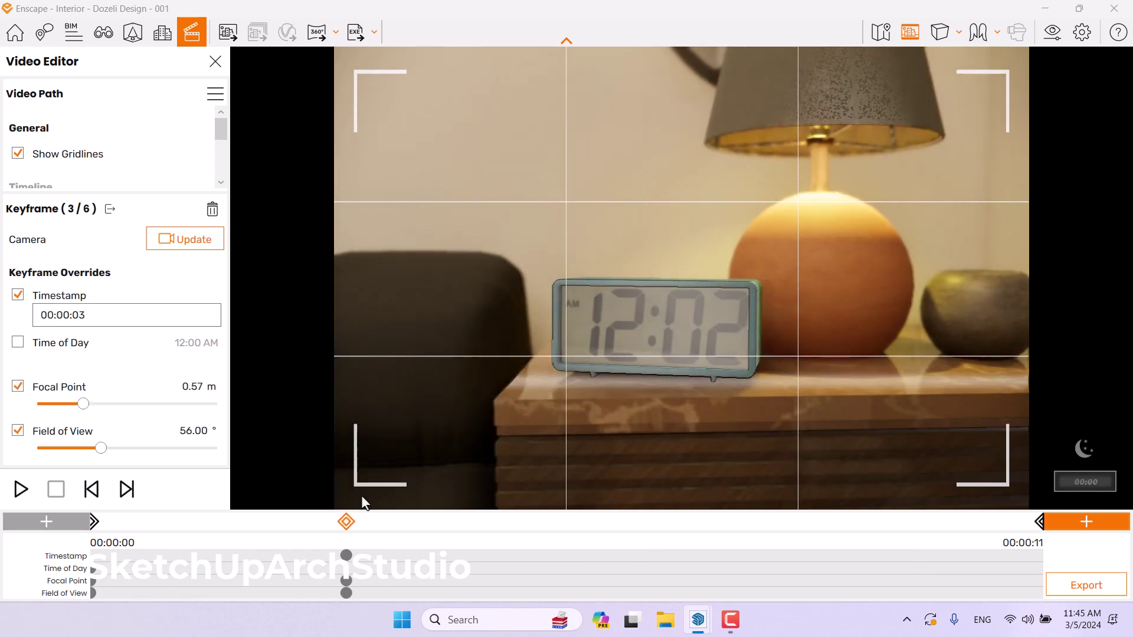
click(1039, 521)
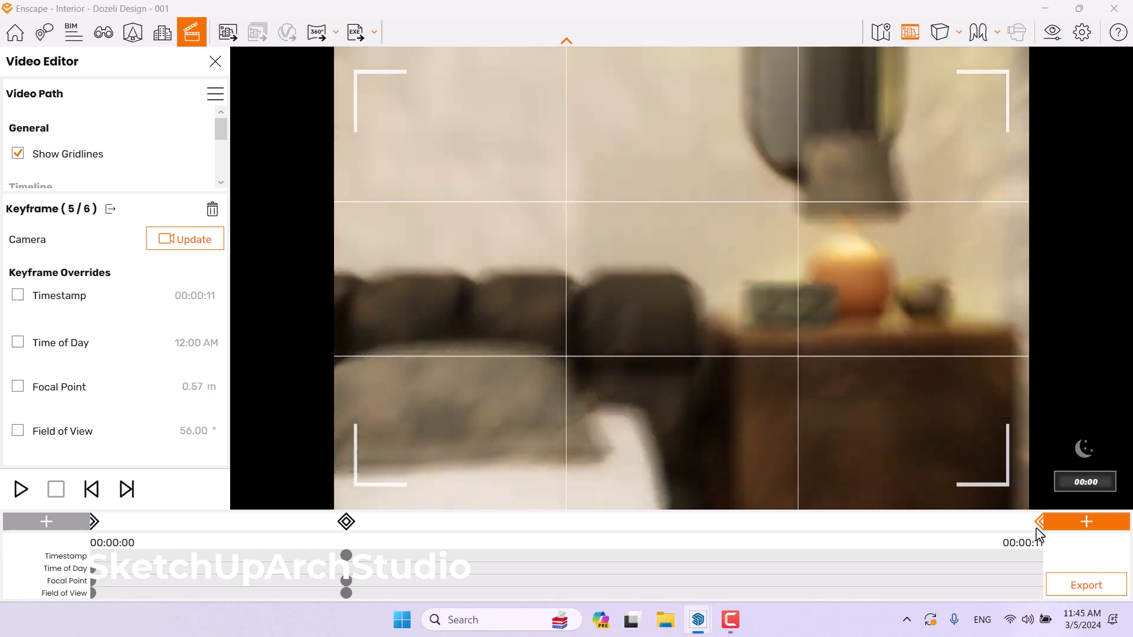
click(42, 298)
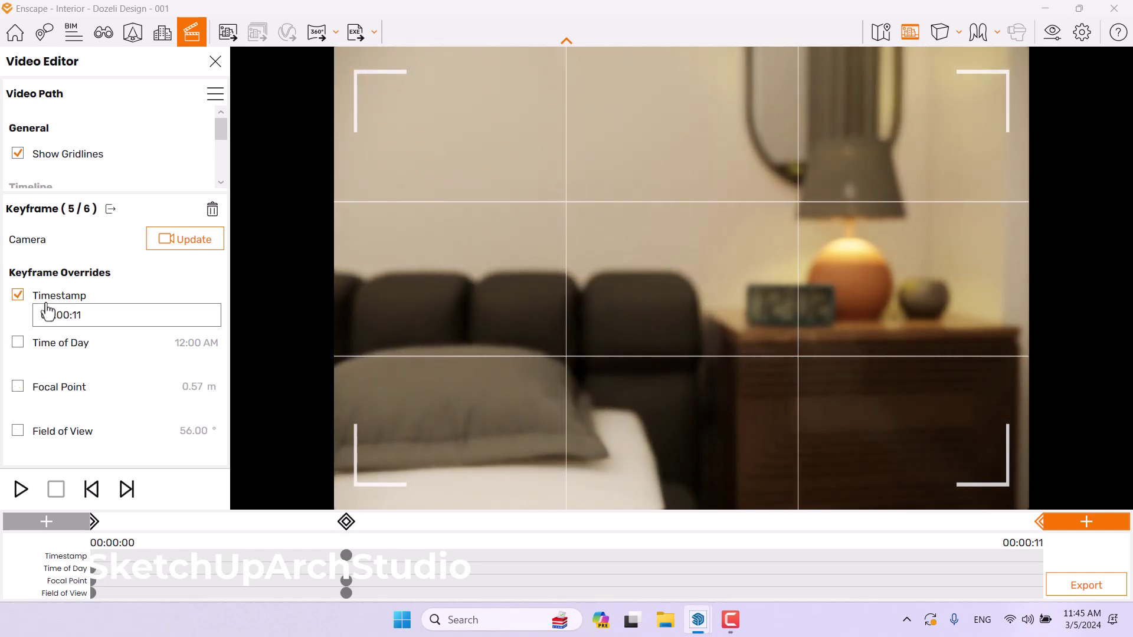
click(93, 321)
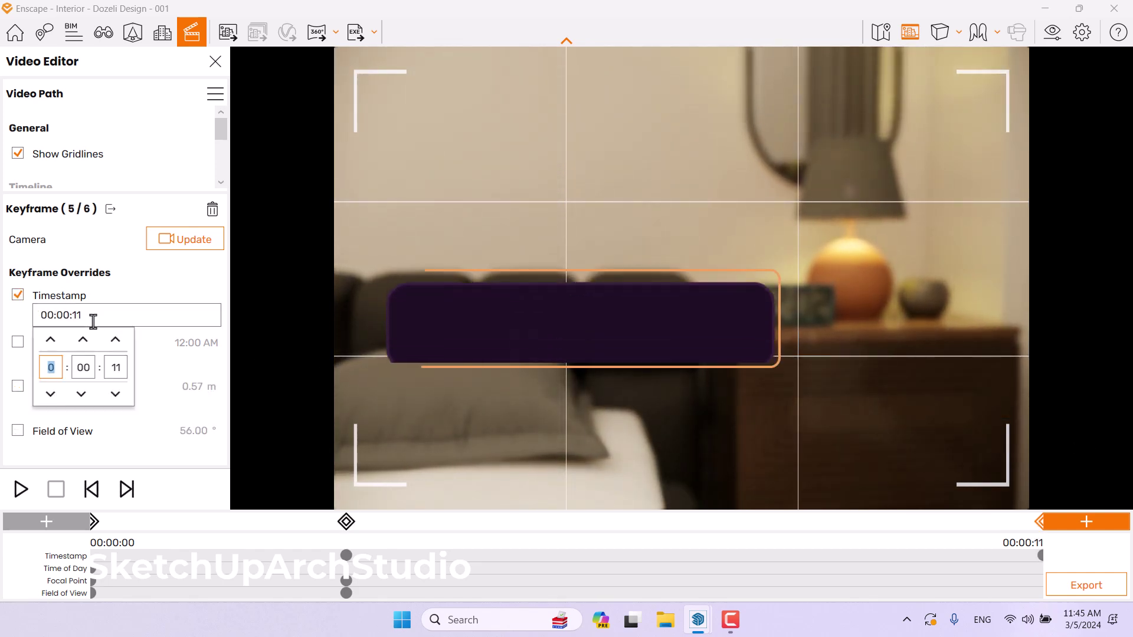
click(110, 368)
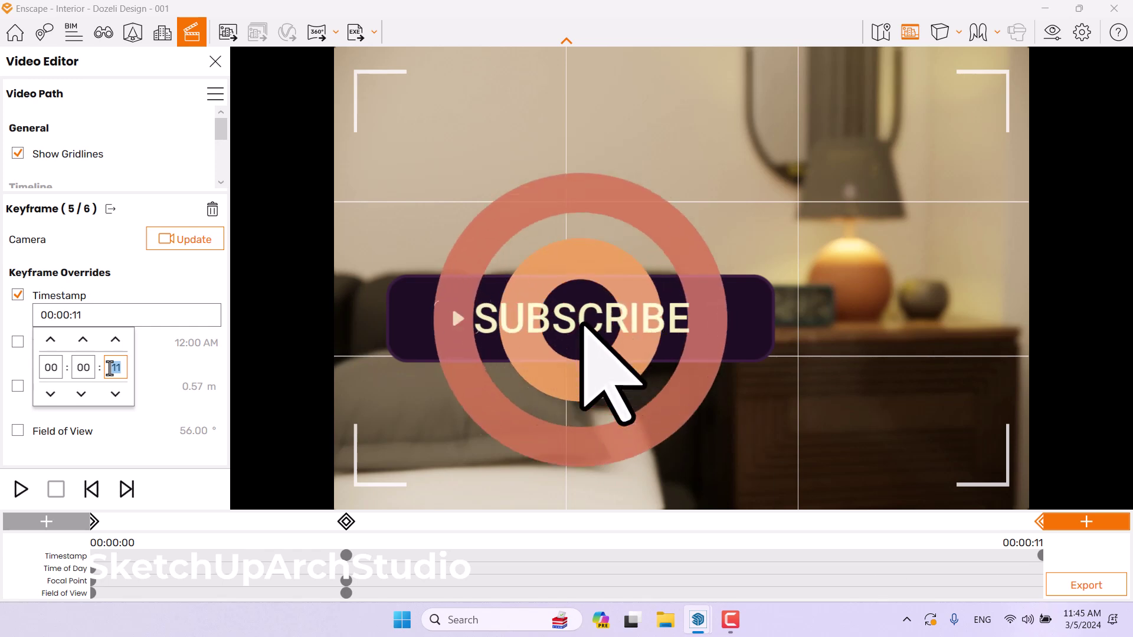
text(6)
key(Return)
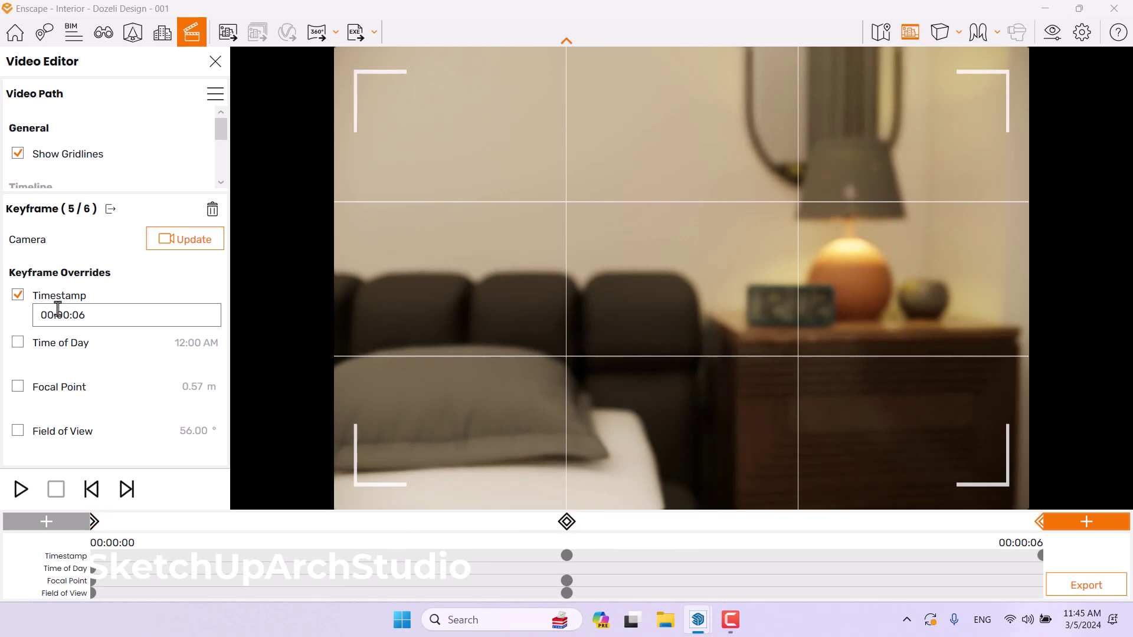
Override the fifth keyframe's focal point with 1.58 m and its field of view with 61°, and update the keyframe
click(18, 388)
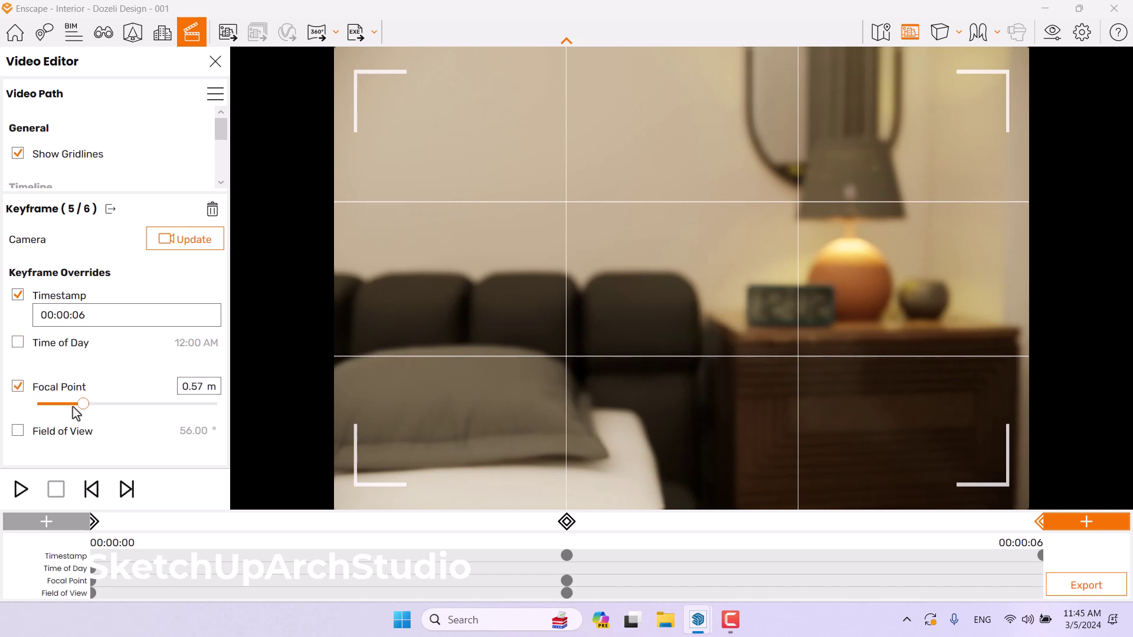
drag(74, 405, 109, 405)
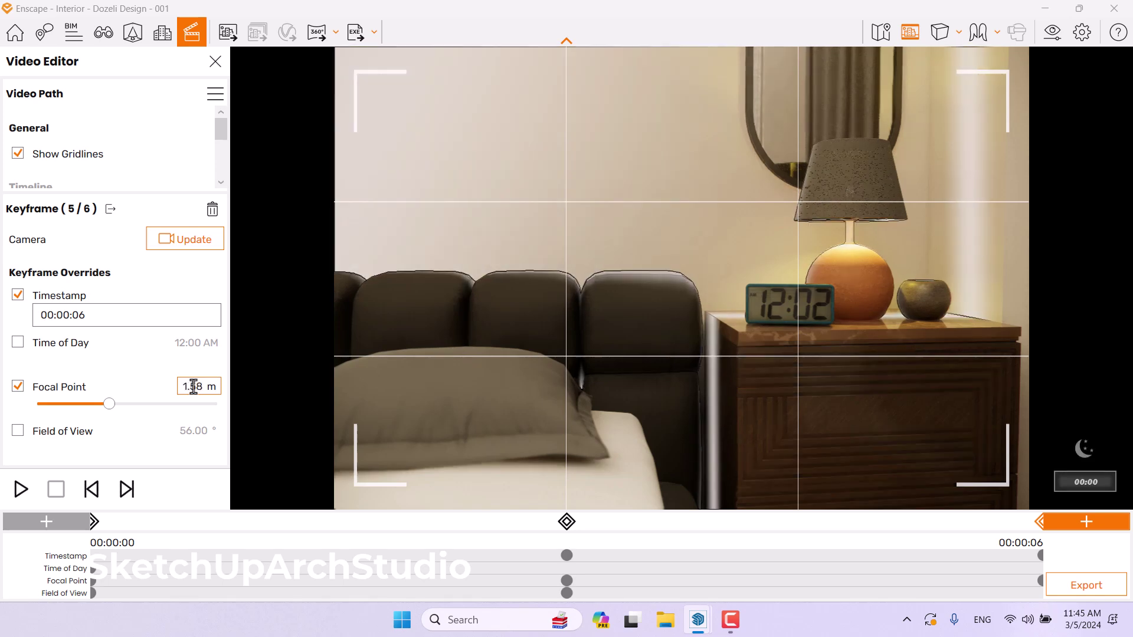
click(68, 430)
double_click(193, 430)
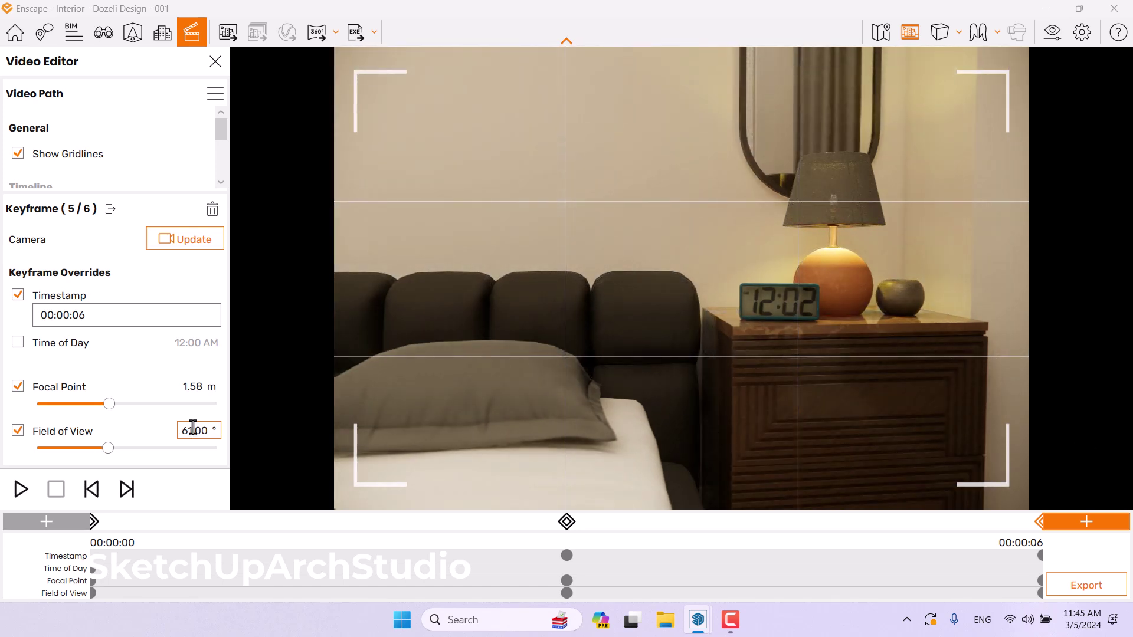
click(188, 245)
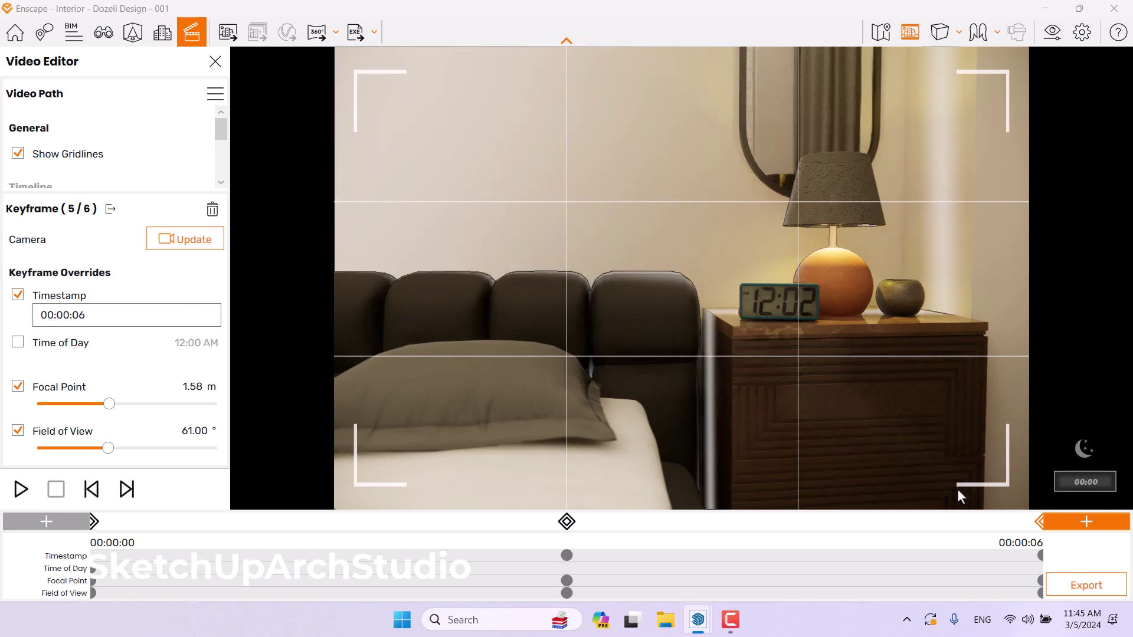
Frame the headboard and both pillows frontally between the two nightstands, and add new keyframes from that view at the path's end
drag(684, 322, 646, 311)
key(s)
key(s)
key(a)
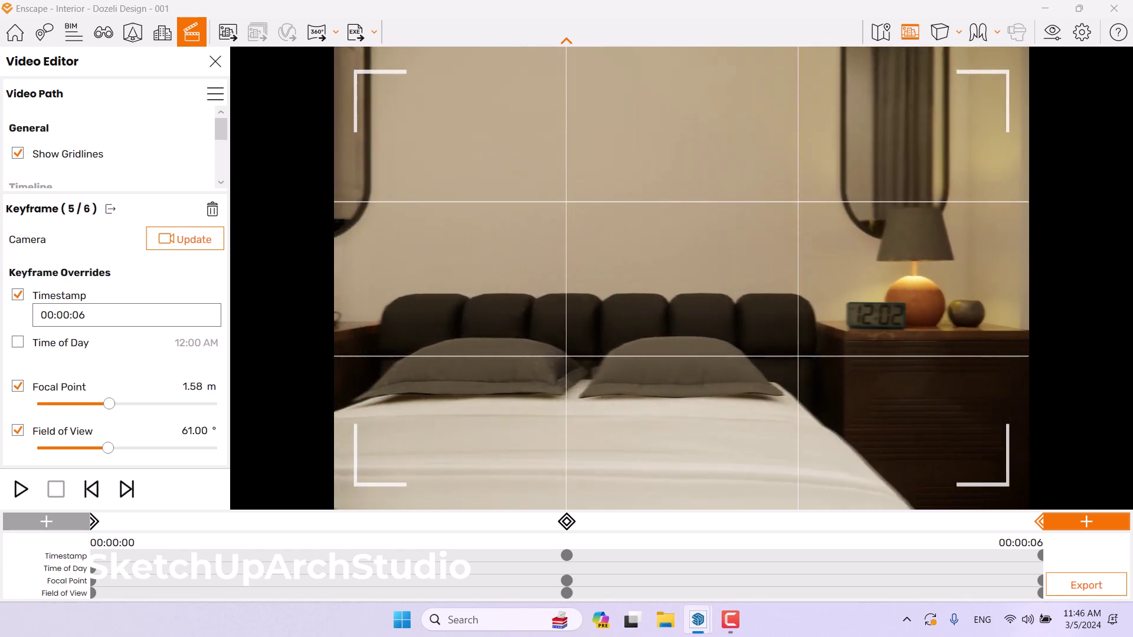
key(a)
key(w)
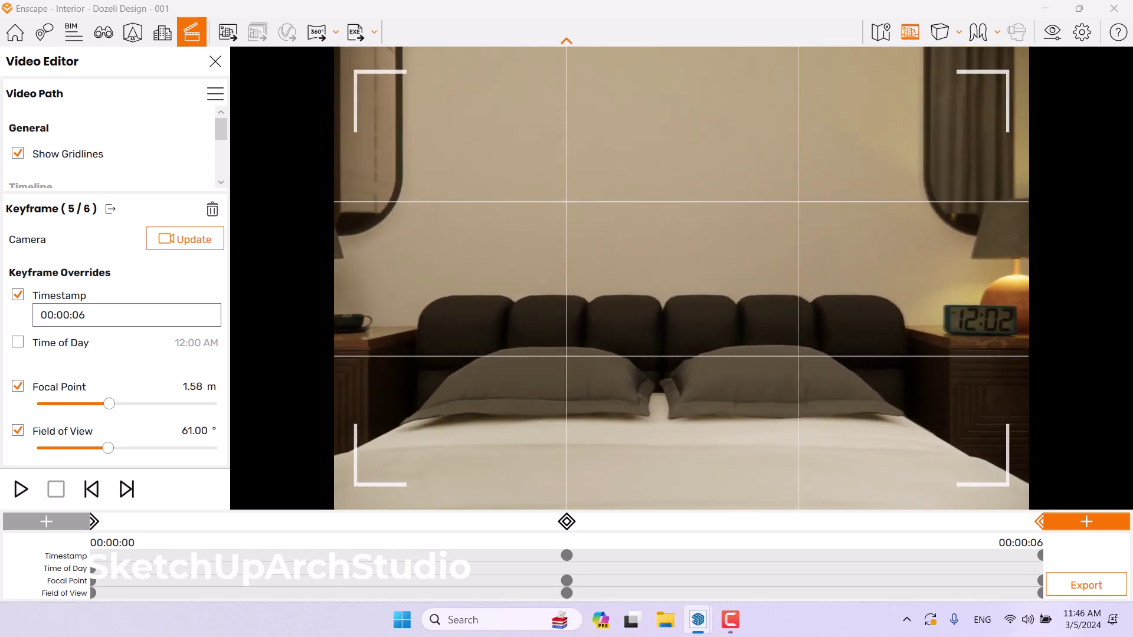
key(w)
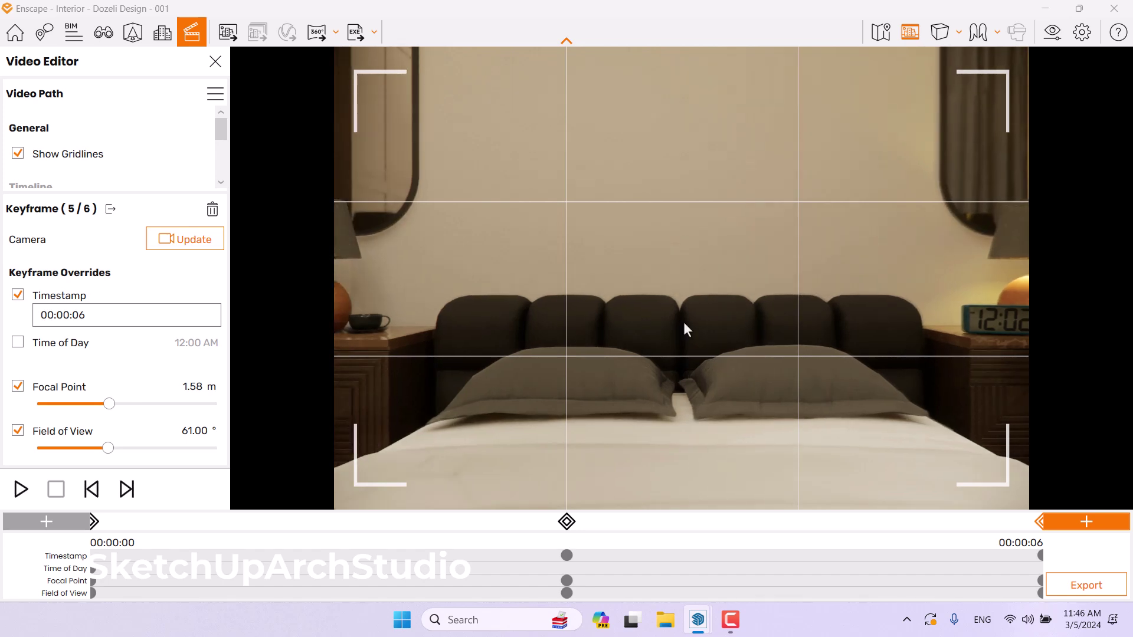
drag(683, 321, 708, 366)
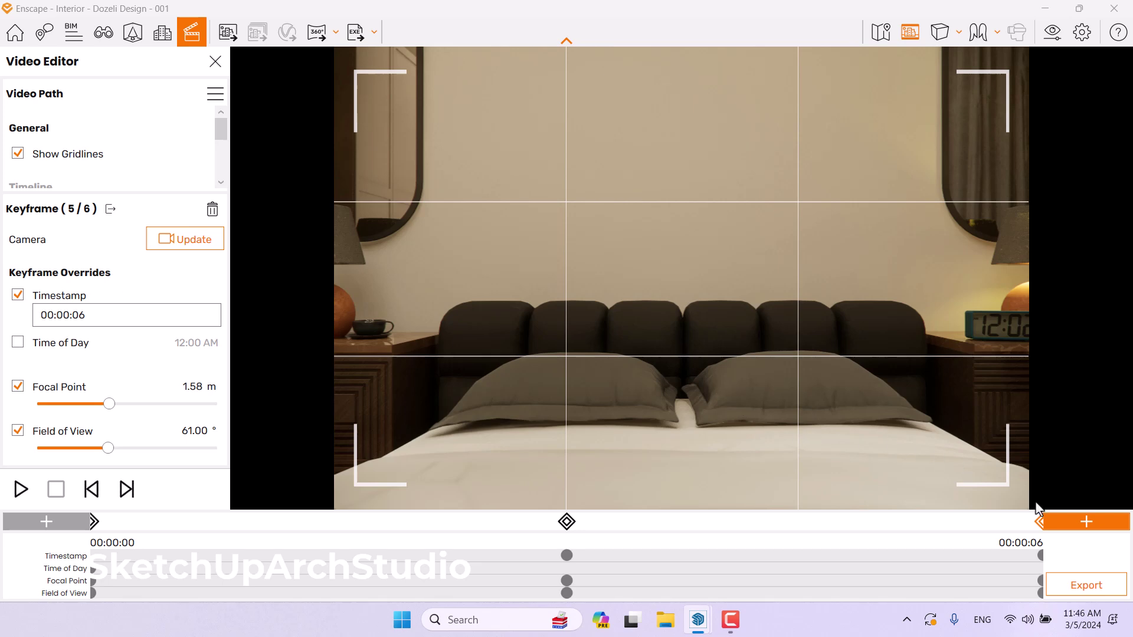
click(1041, 521)
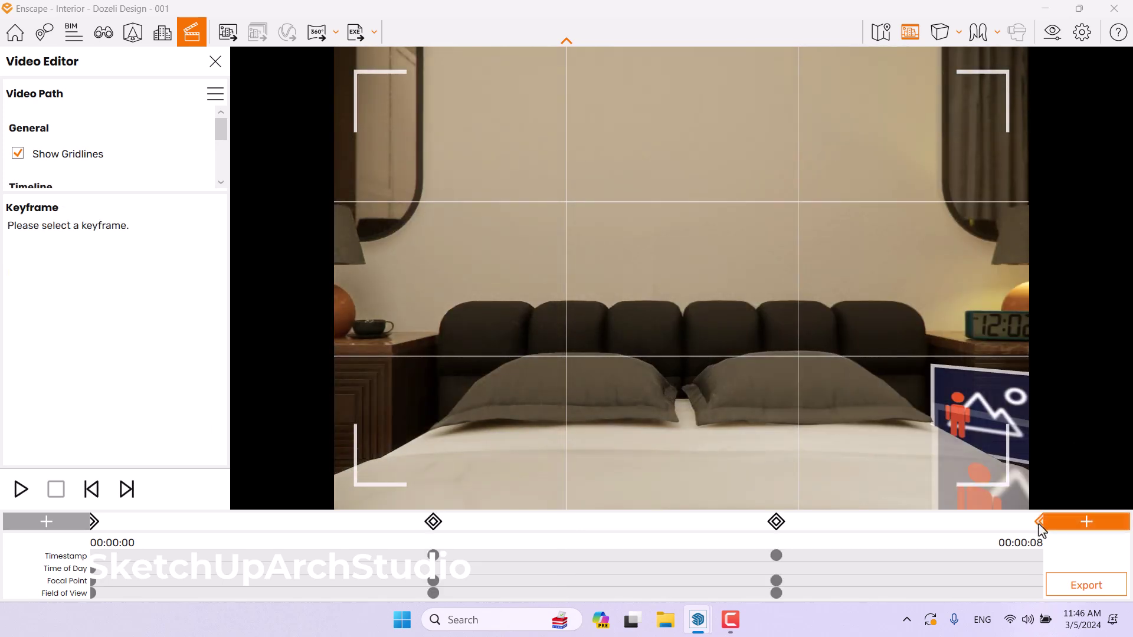
Select the seventh keyframe at the path's end and override its timestamp with 00:00:09
click(1040, 522)
click(36, 296)
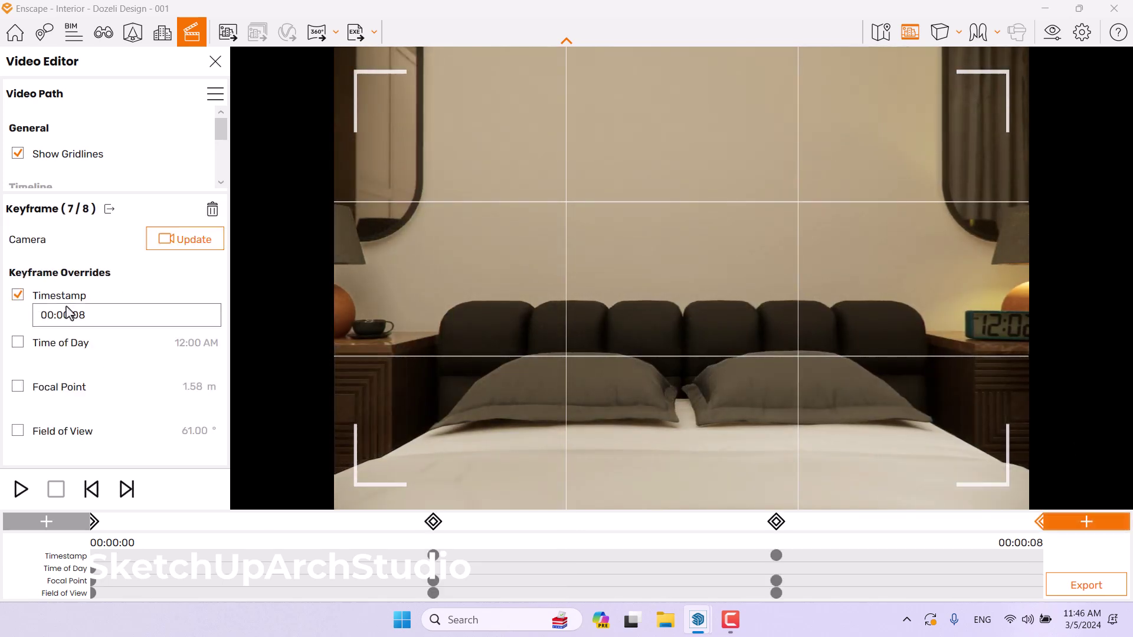
click(59, 314)
click(116, 342)
click(108, 315)
Override the seventh keyframe's focal point with 1.80 m and its field of view with 65°, and update the keyframe
click(23, 386)
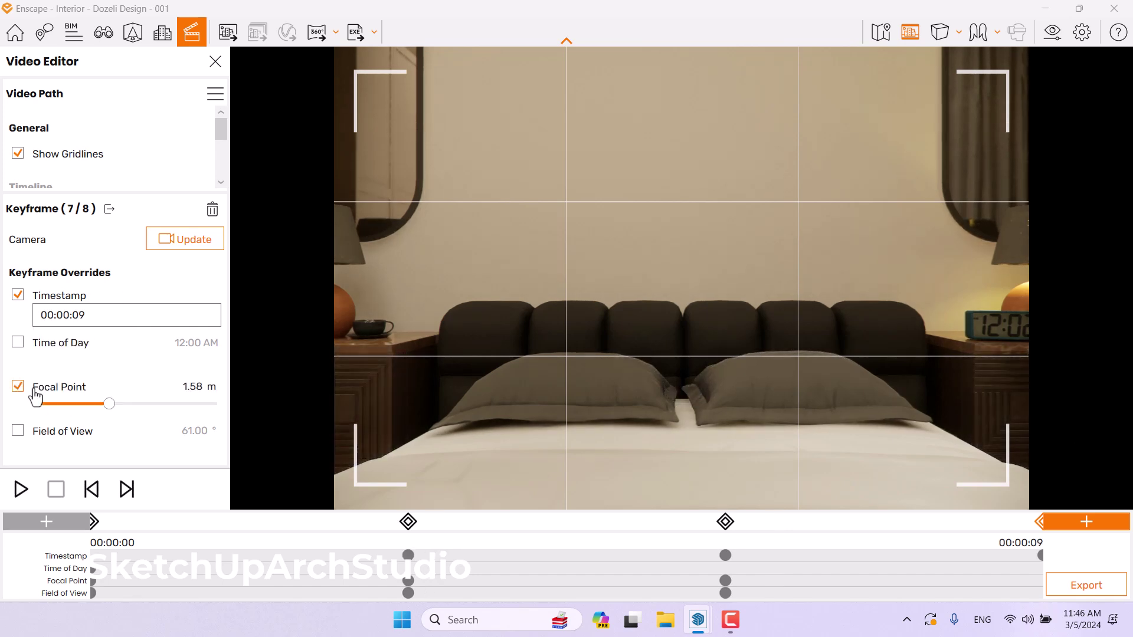
drag(108, 406, 113, 410)
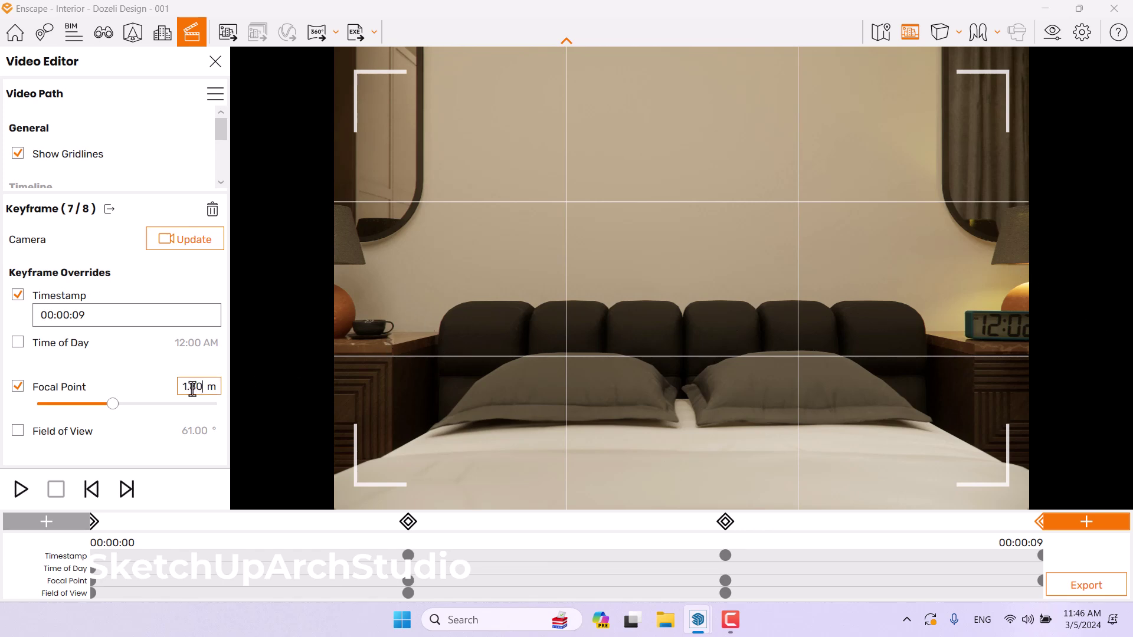
click(19, 431)
double_click(183, 433)
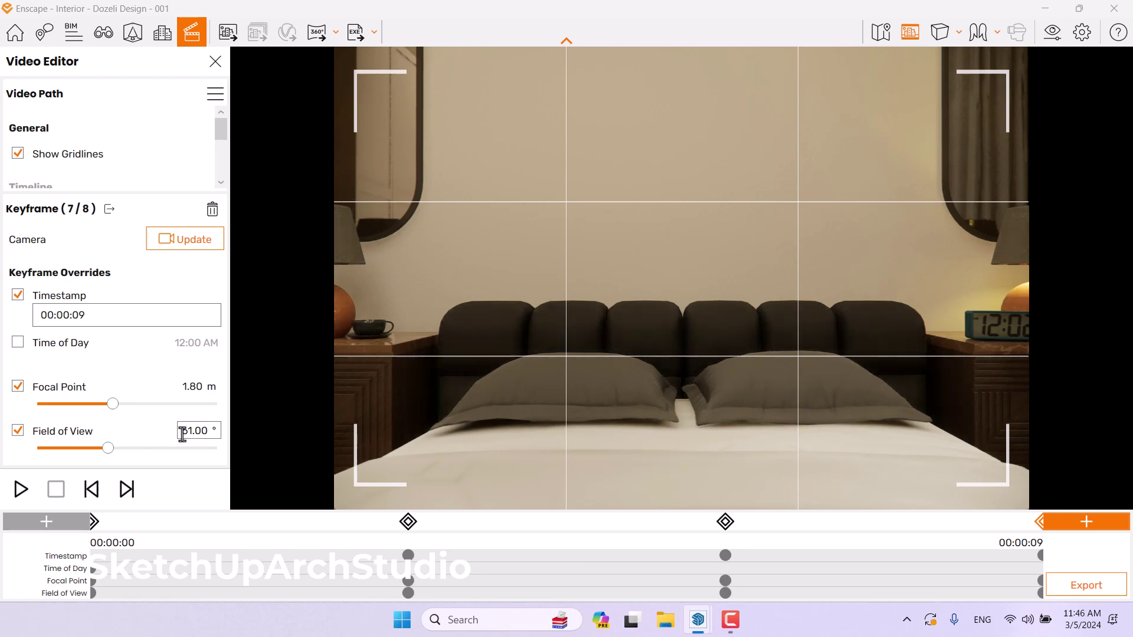
text(65)
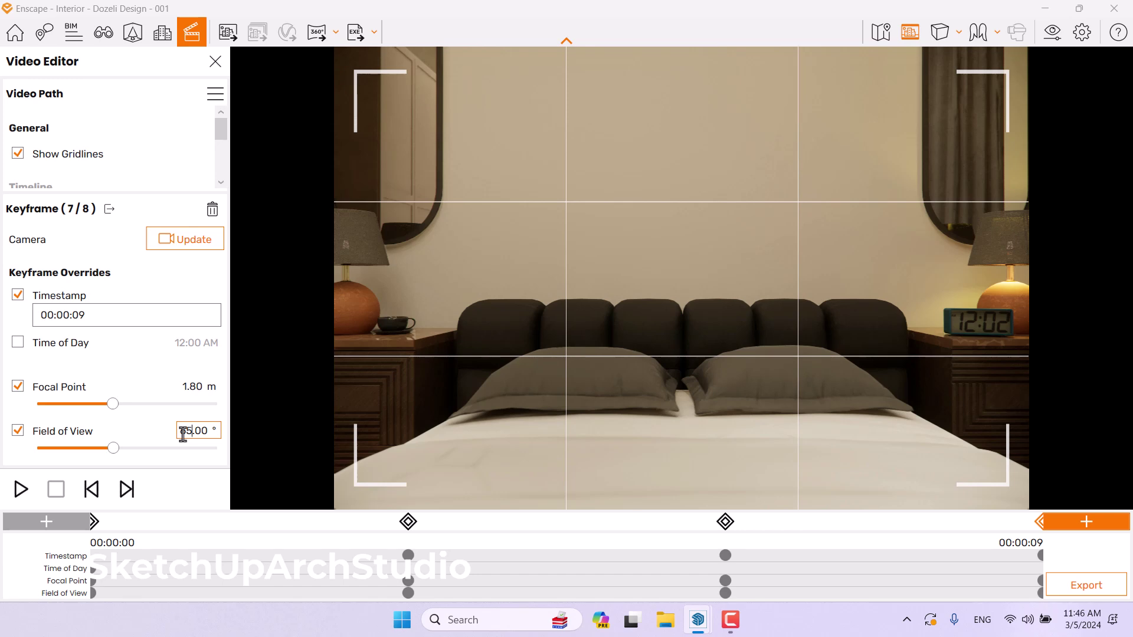
click(206, 242)
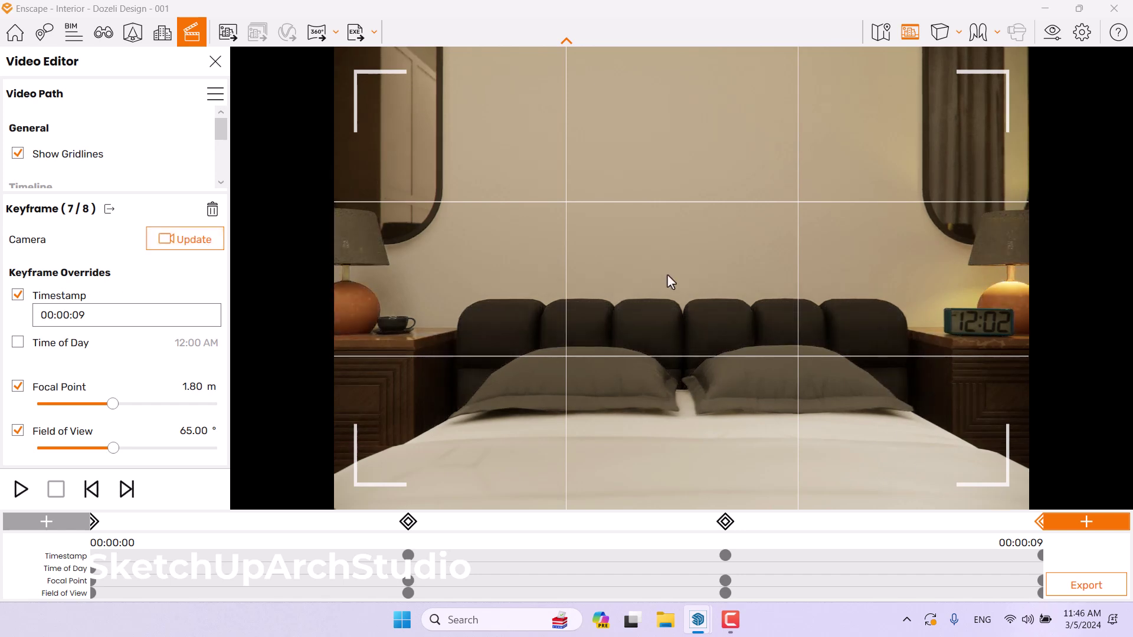
Pull the camera back to frame the whole bed, both nightstands and both mirrors frontally, and add a keyframe at the path's end
scroll(667, 273, down, 5)
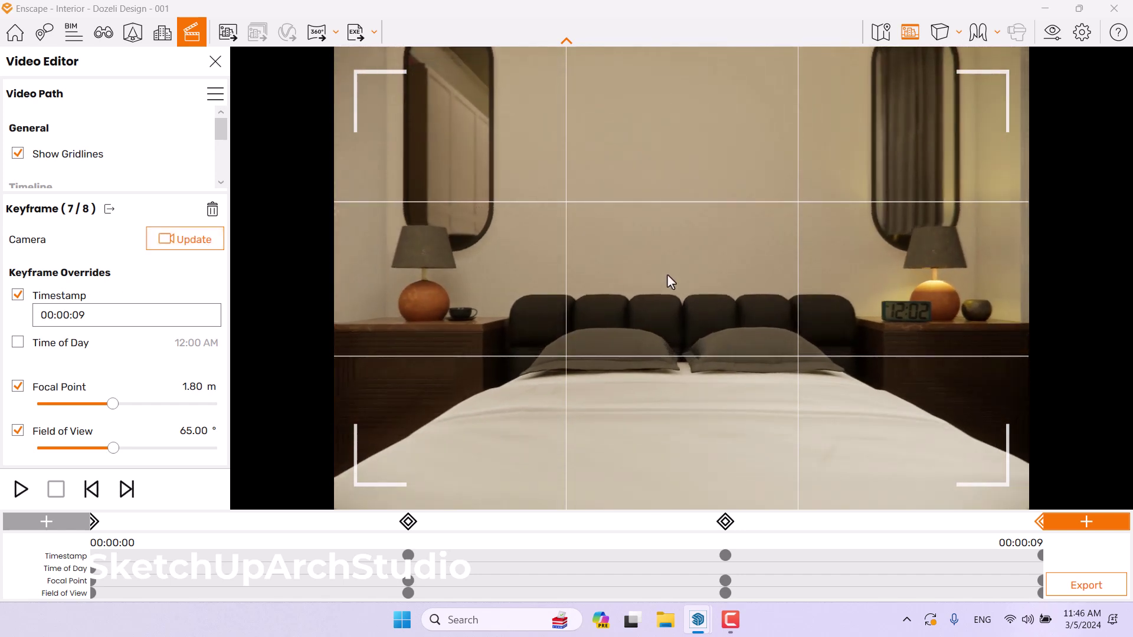
scroll(667, 274, down, 4)
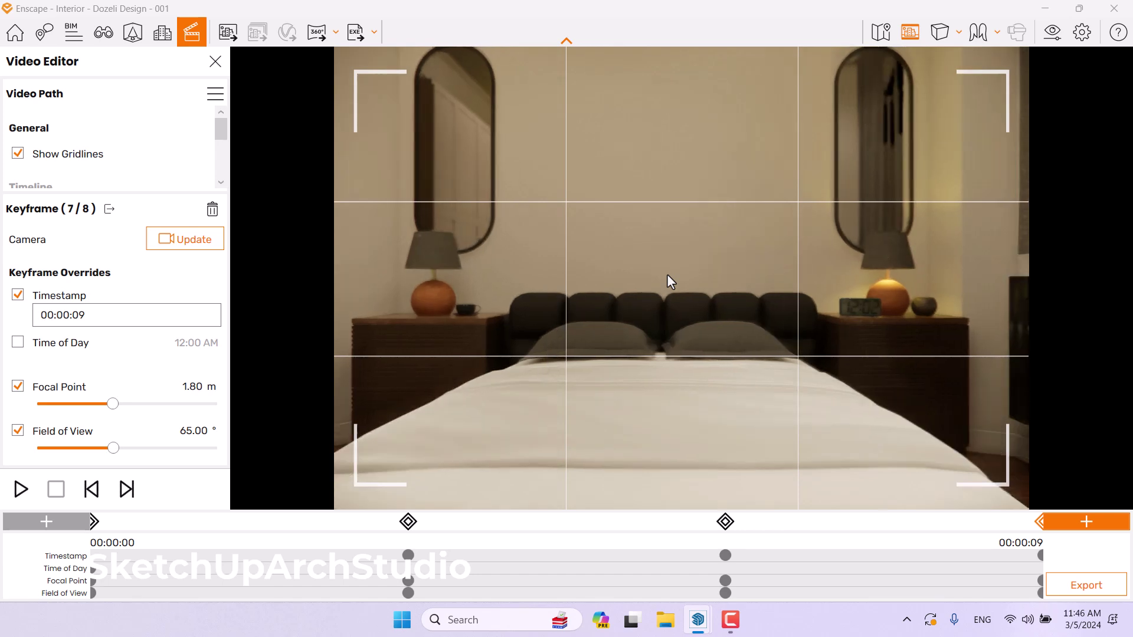
key(a)
key(s)
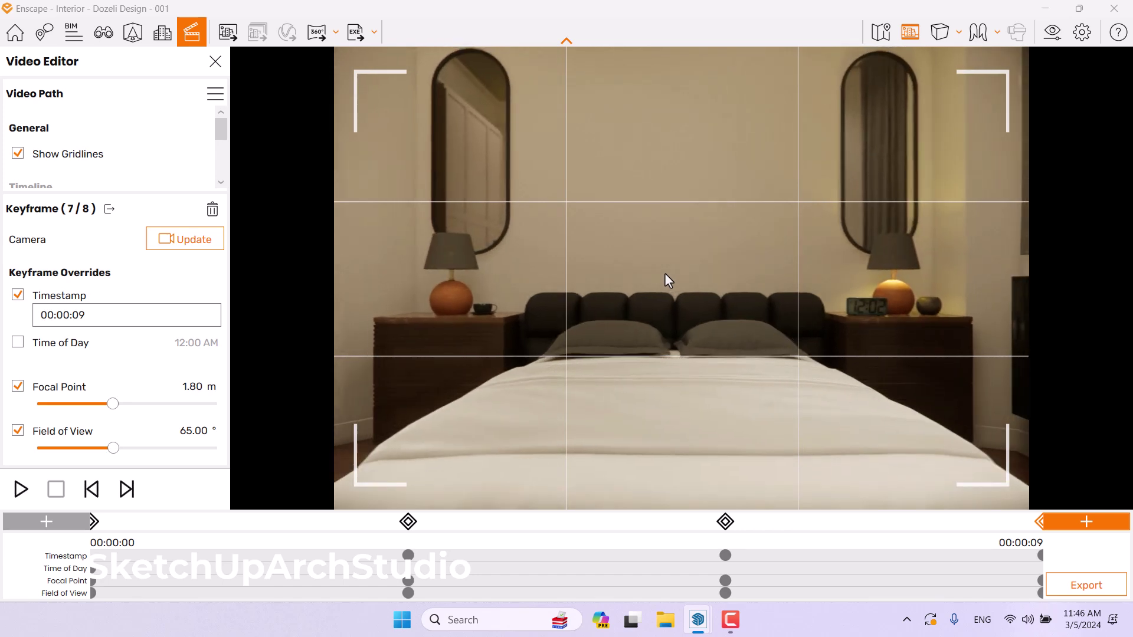
key(s)
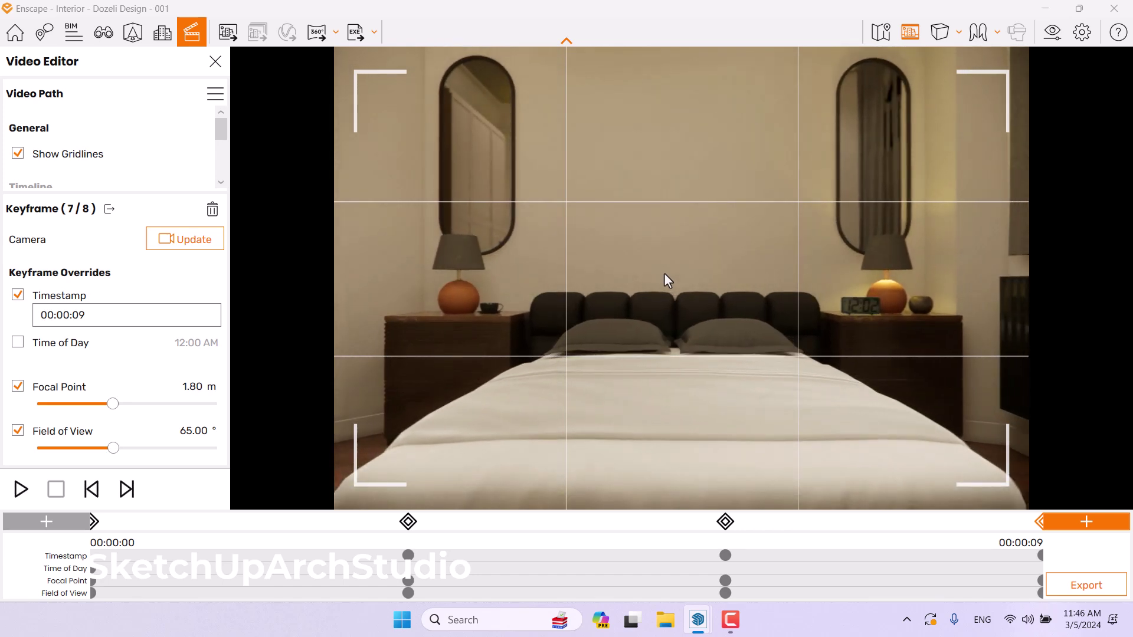
key(s)
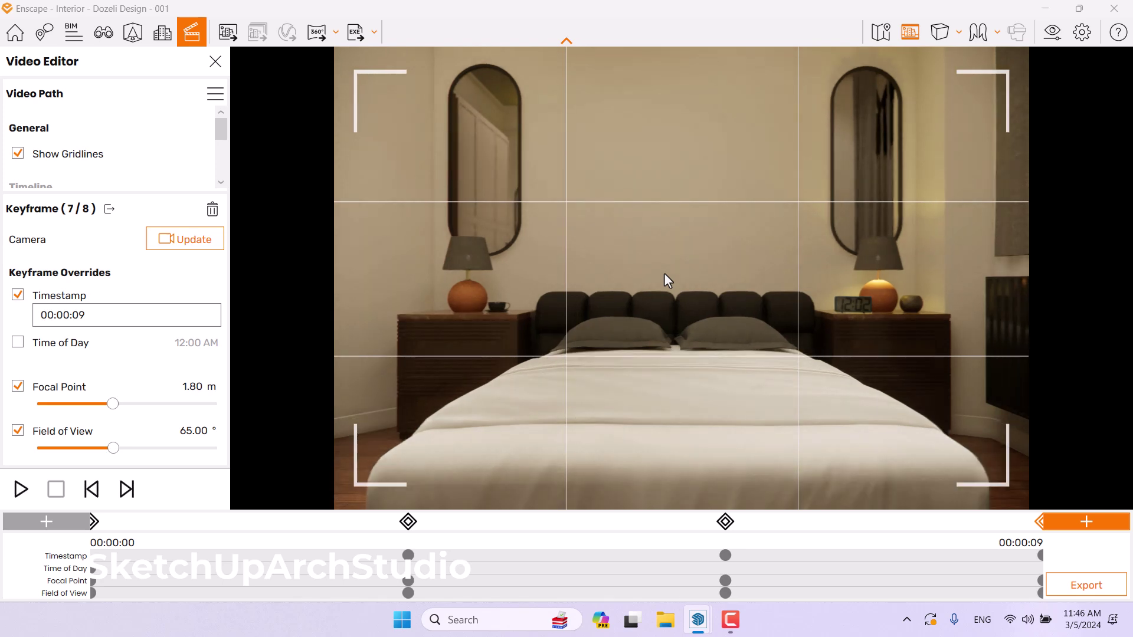
click(1089, 522)
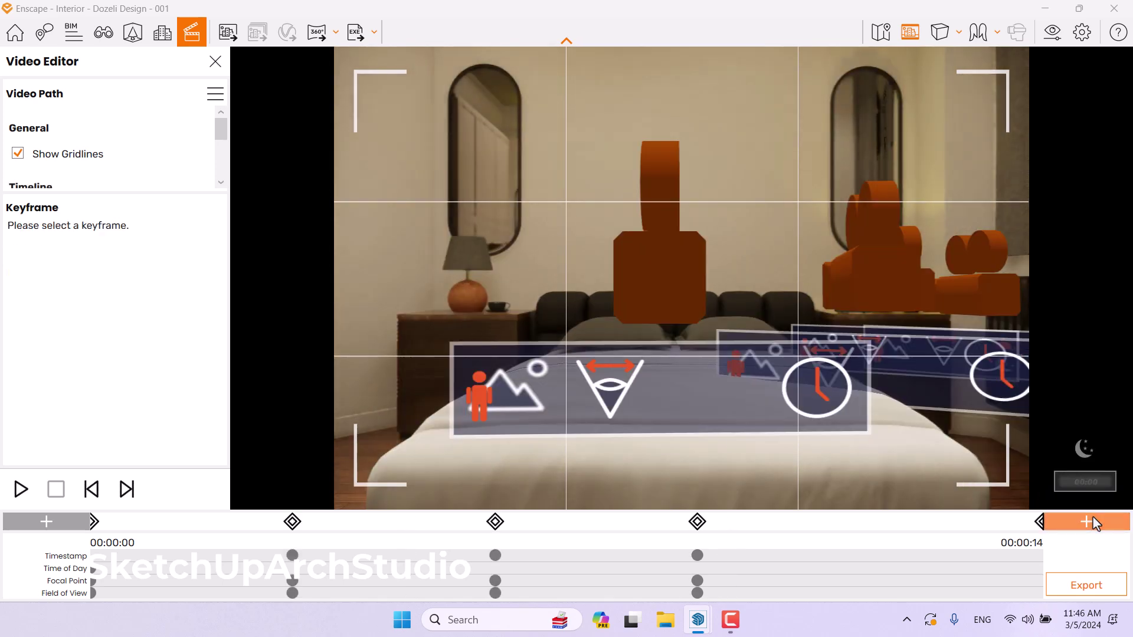
Select the ninth keyframe and override its timestamp with 00:00:12
click(1041, 522)
click(56, 298)
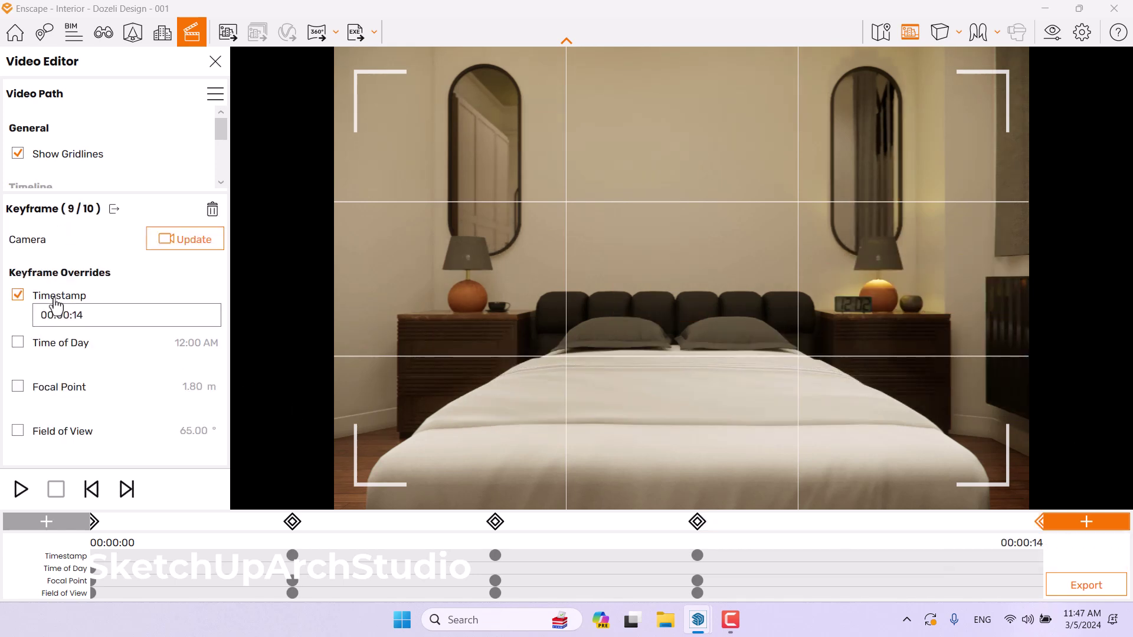
click(73, 315)
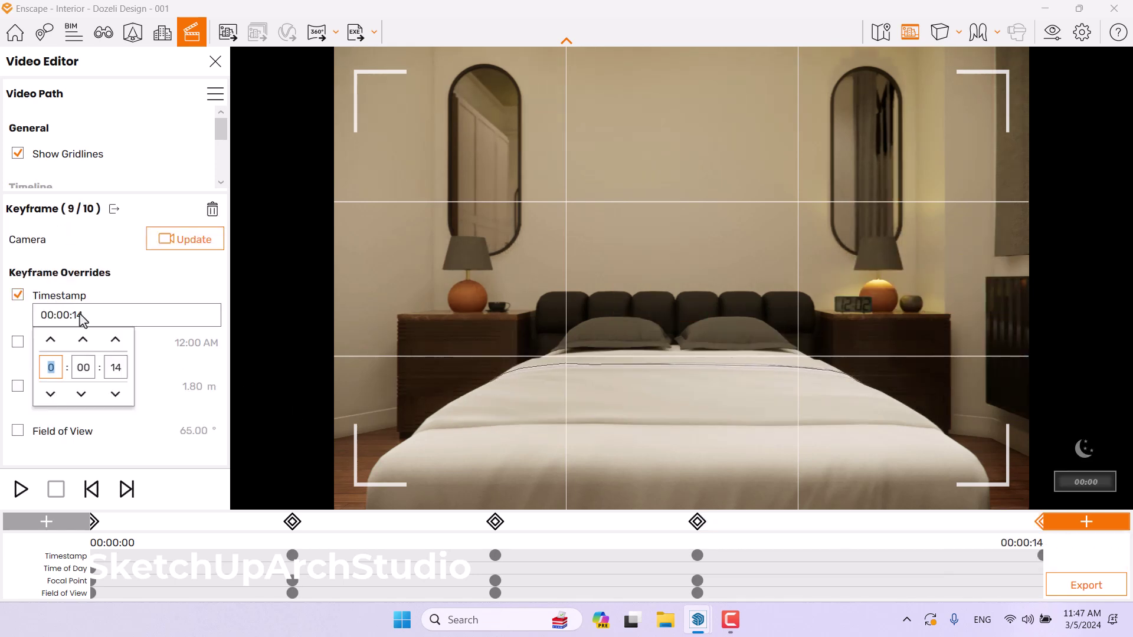
click(116, 394)
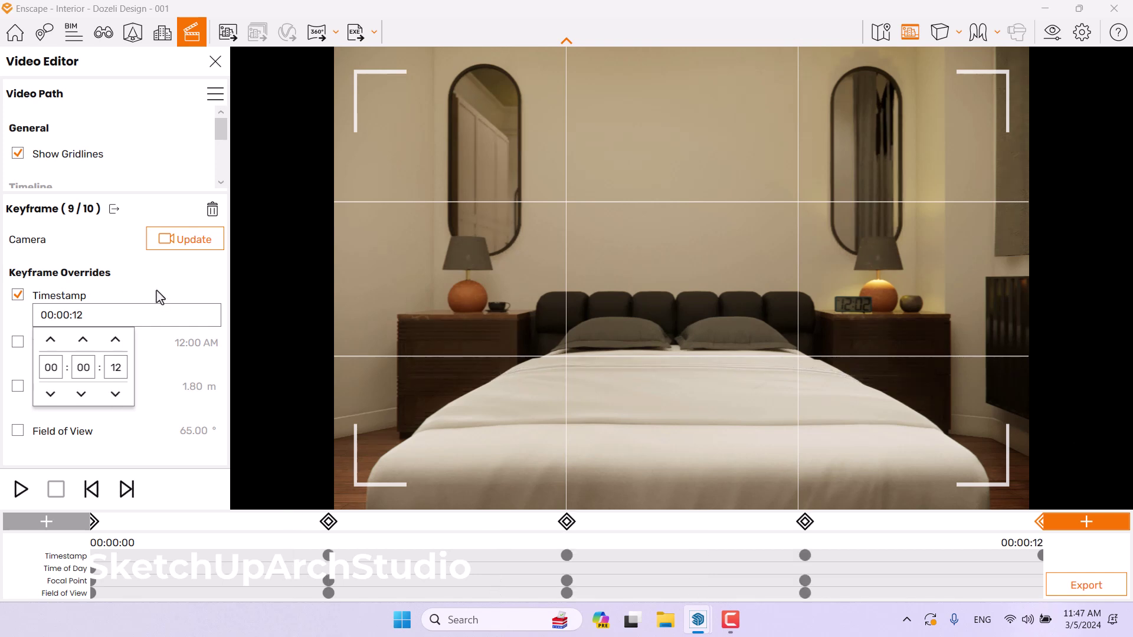
click(253, 338)
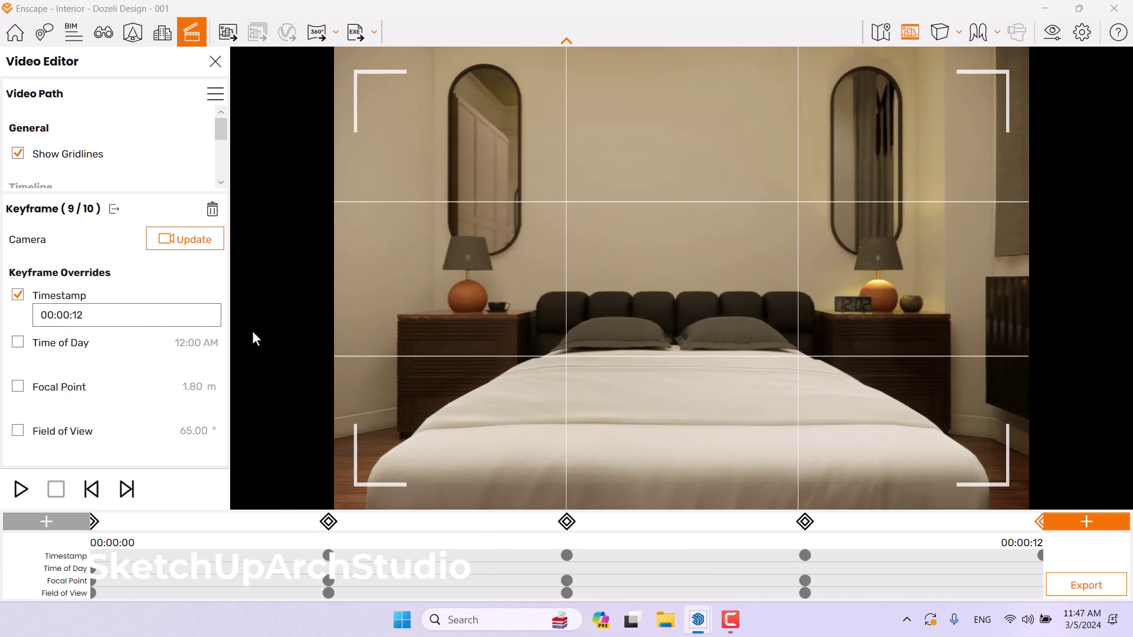
Override the ninth keyframe's focal point with 3.06 m and its field of view with 70°, and update the keyframe
click(53, 391)
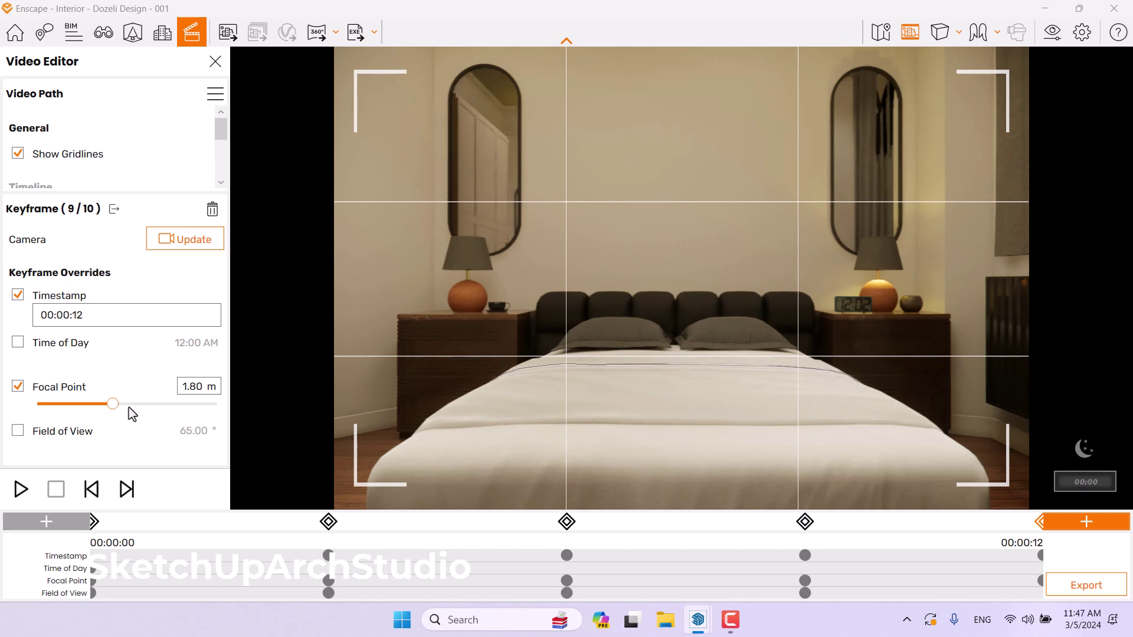
drag(117, 407, 129, 407)
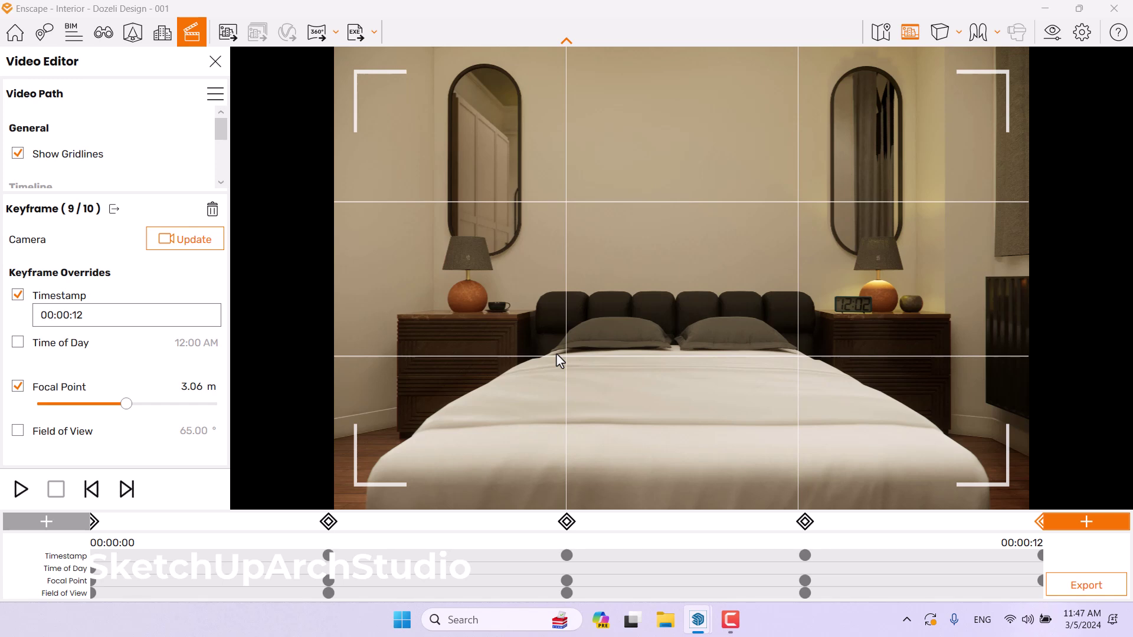
click(185, 387)
key(Return)
click(18, 430)
click(189, 431)
text(70)
key(Return)
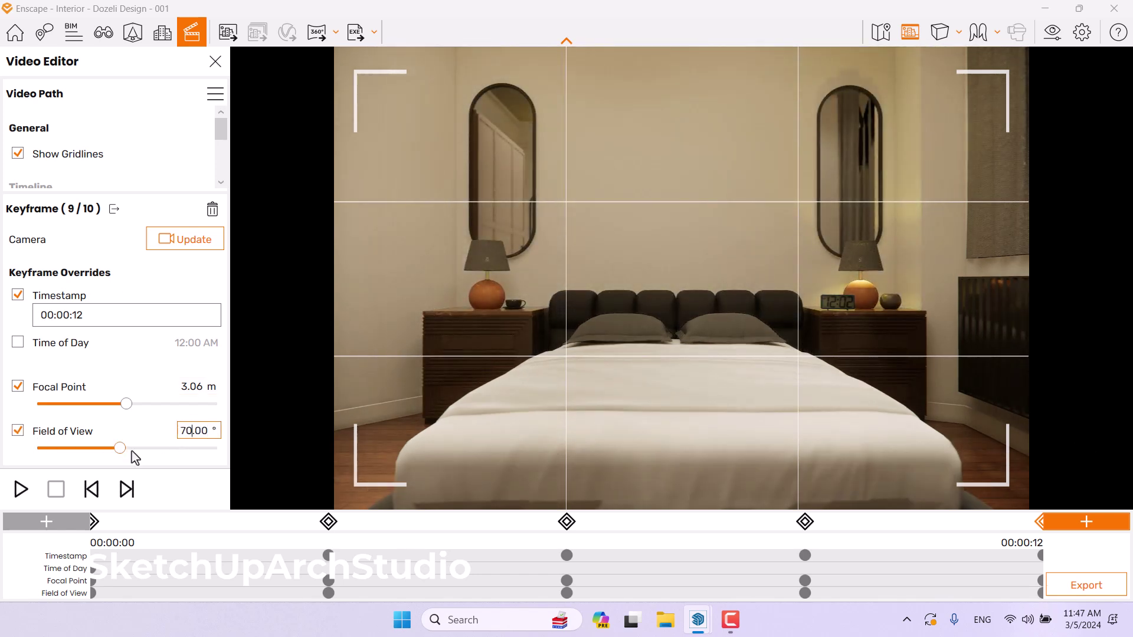
click(175, 248)
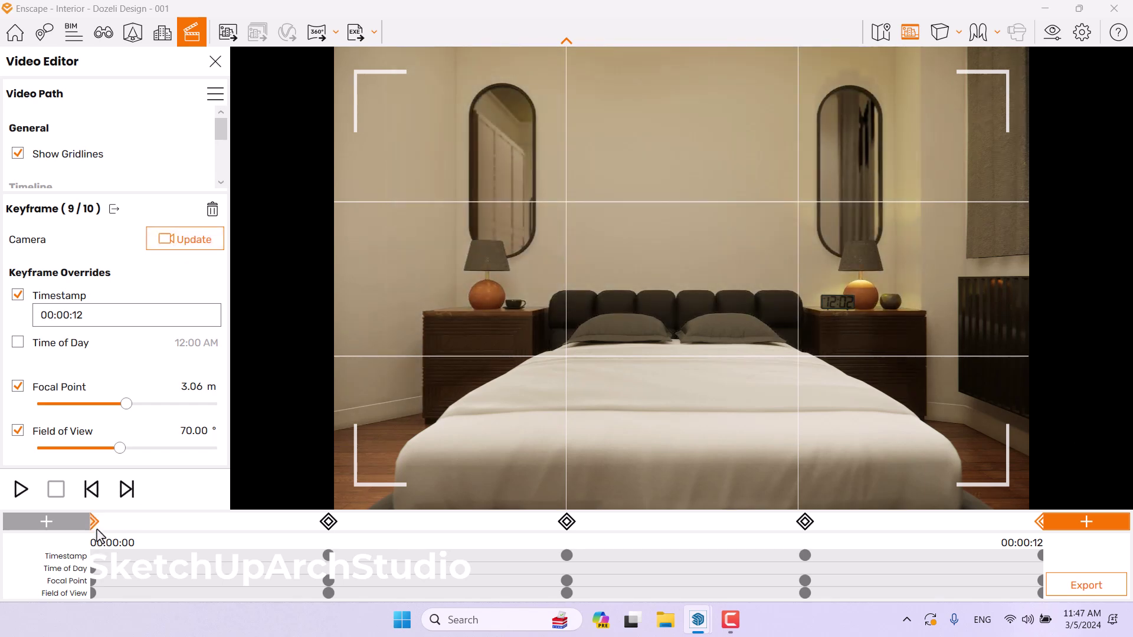
Play the video path from its first keyframe to check the camera movement
click(94, 527)
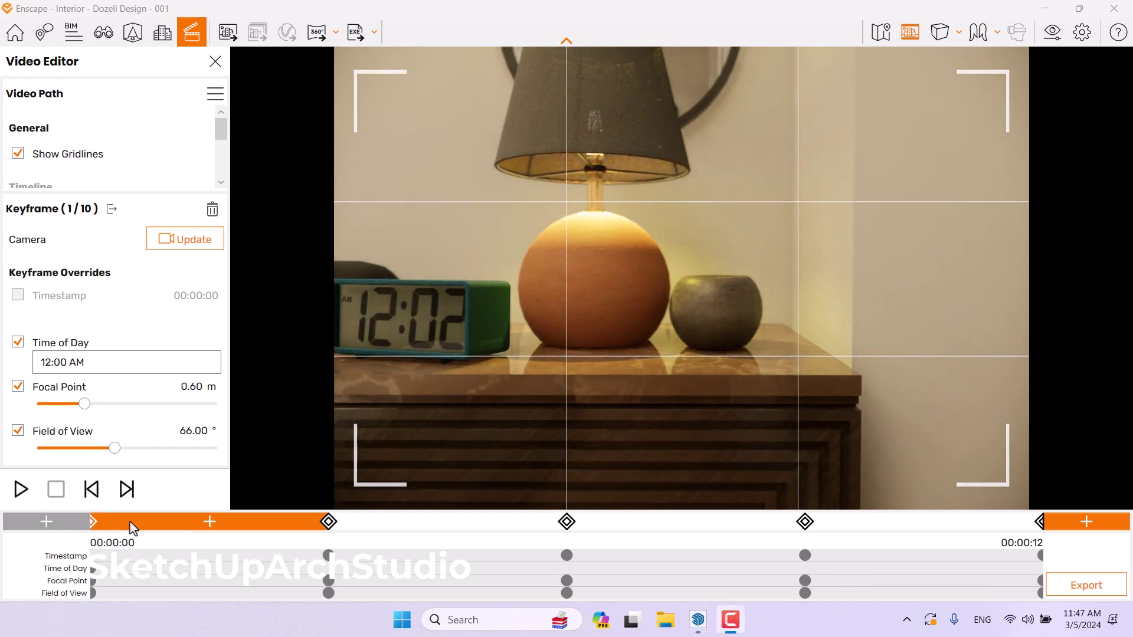
click(20, 492)
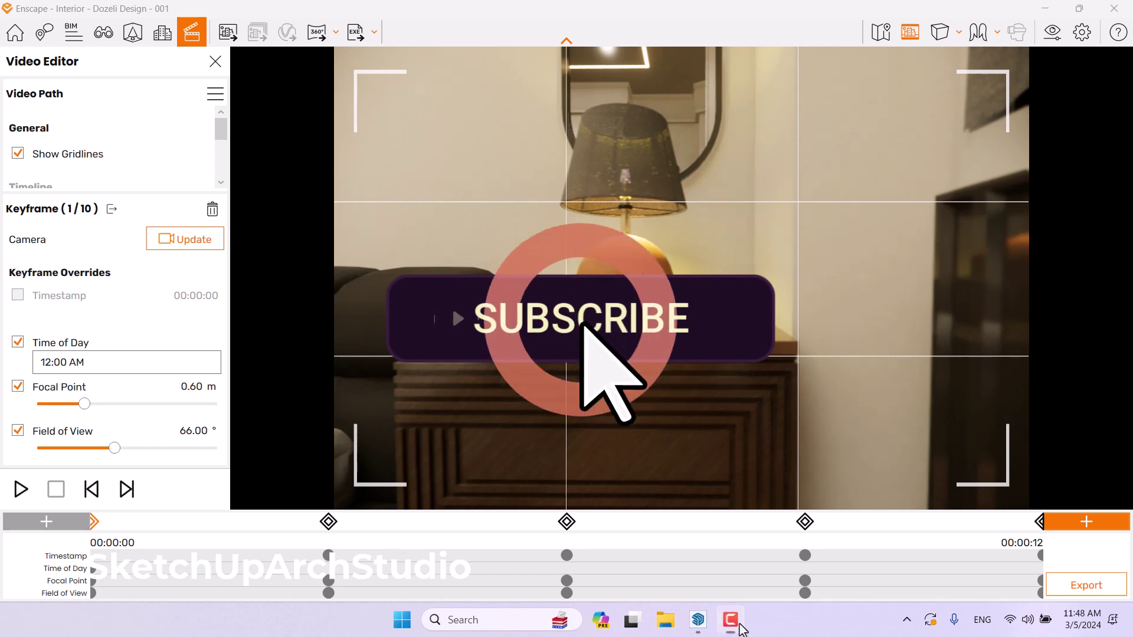
Return to the ninth keyframe's view, open the visual settings and move their window clear of the bed
click(1039, 522)
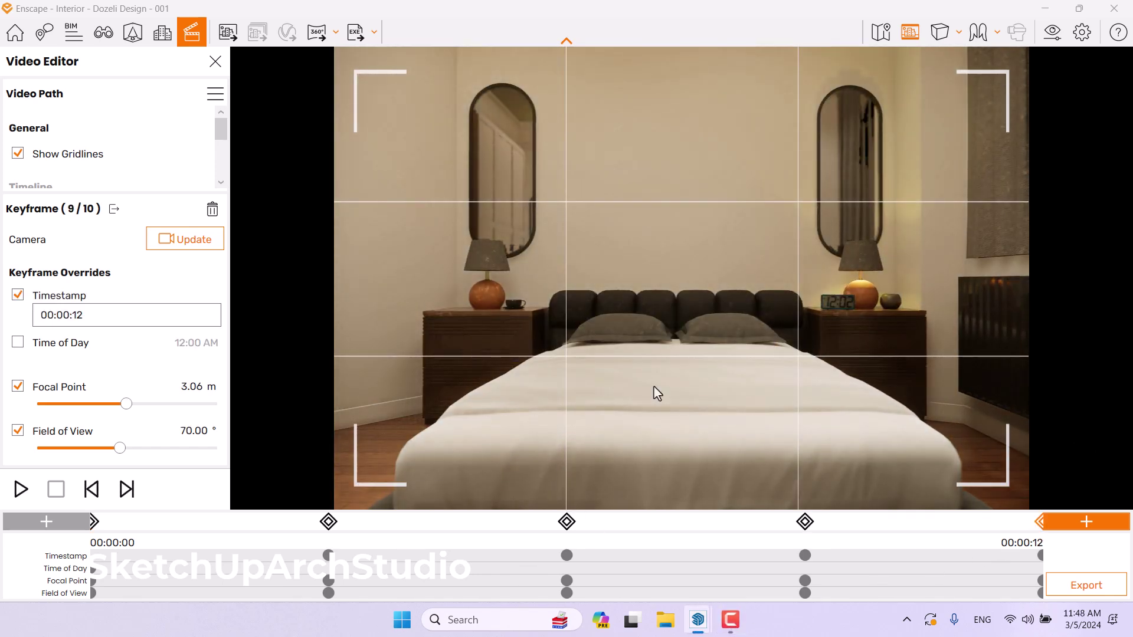
click(1040, 37)
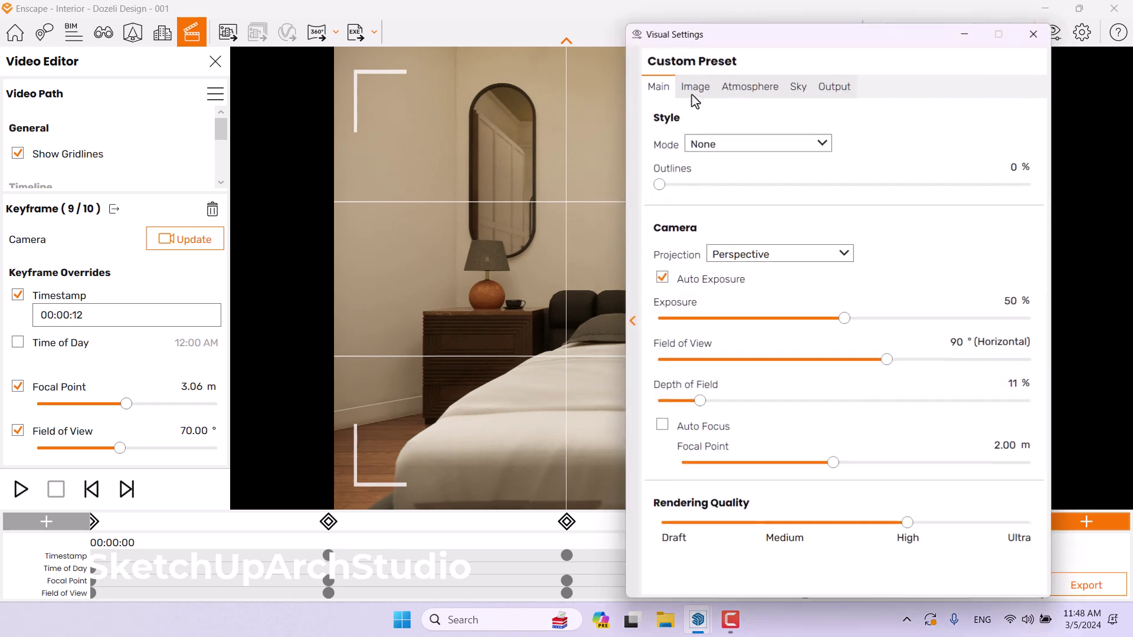
drag(718, 40, 112, 48)
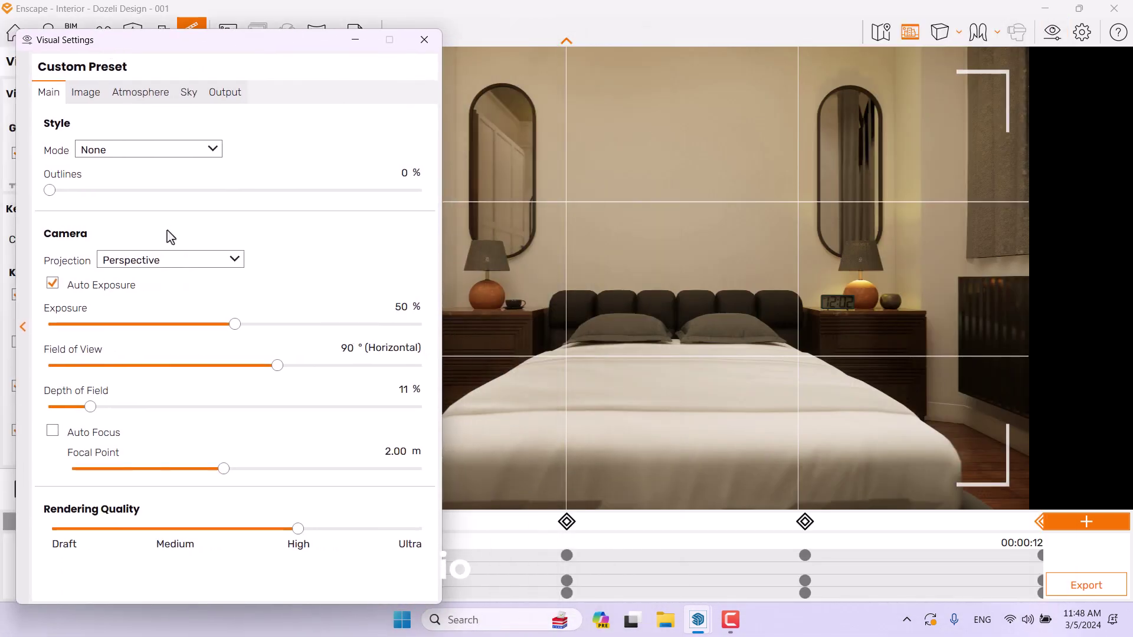
Try an exposure of 70% with auto exposure off, and restore auto exposure at 50%
click(124, 295)
drag(235, 327, 309, 331)
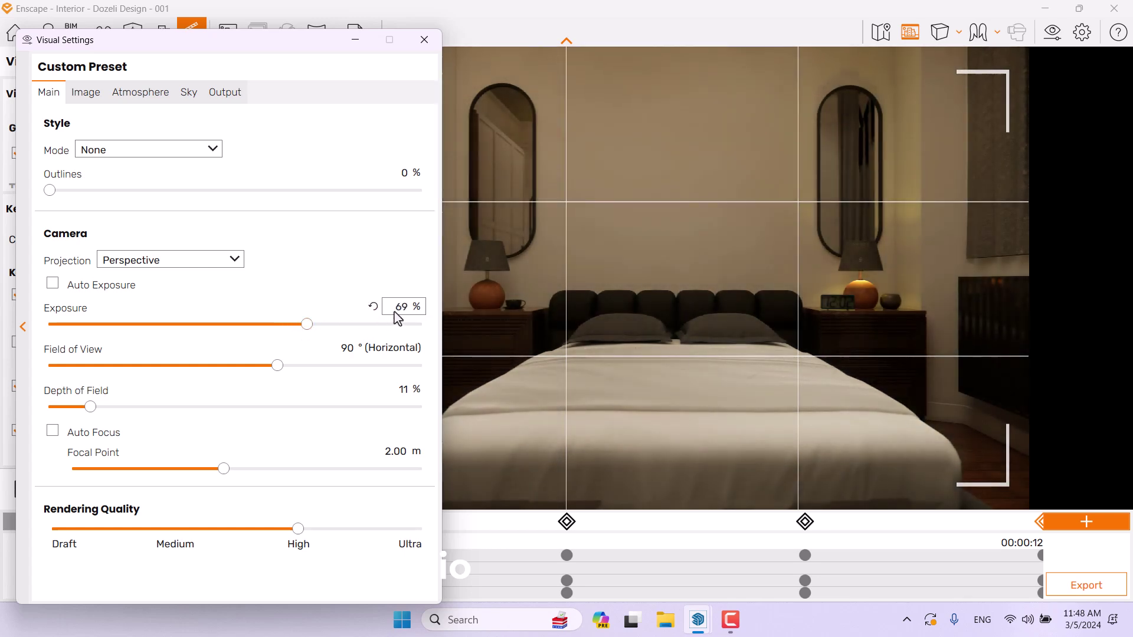
text(70)
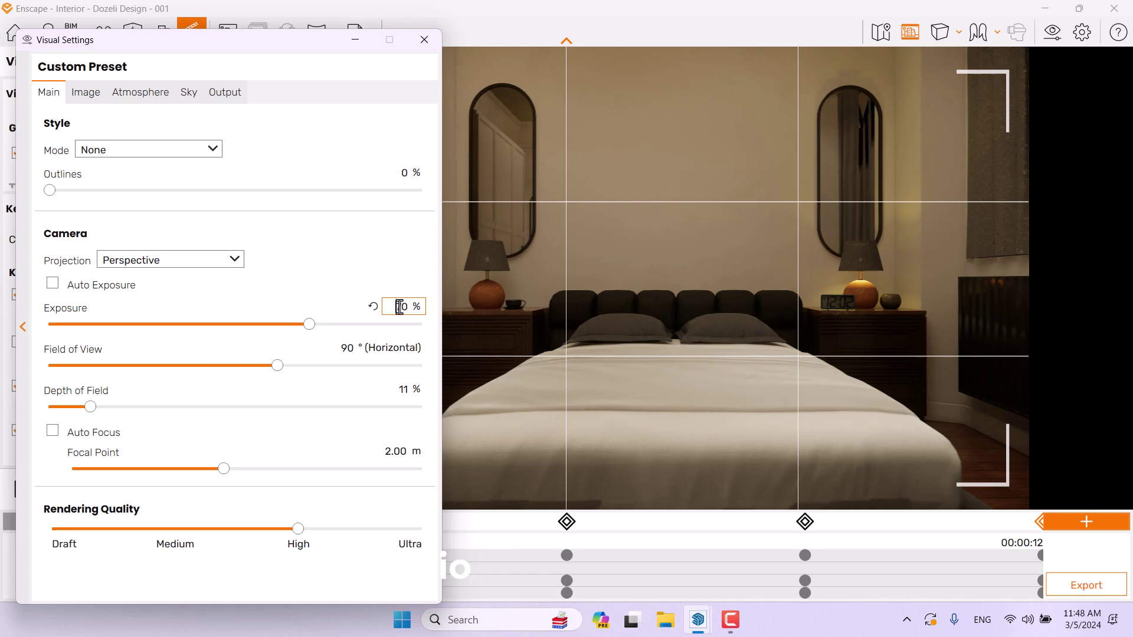
key(Return)
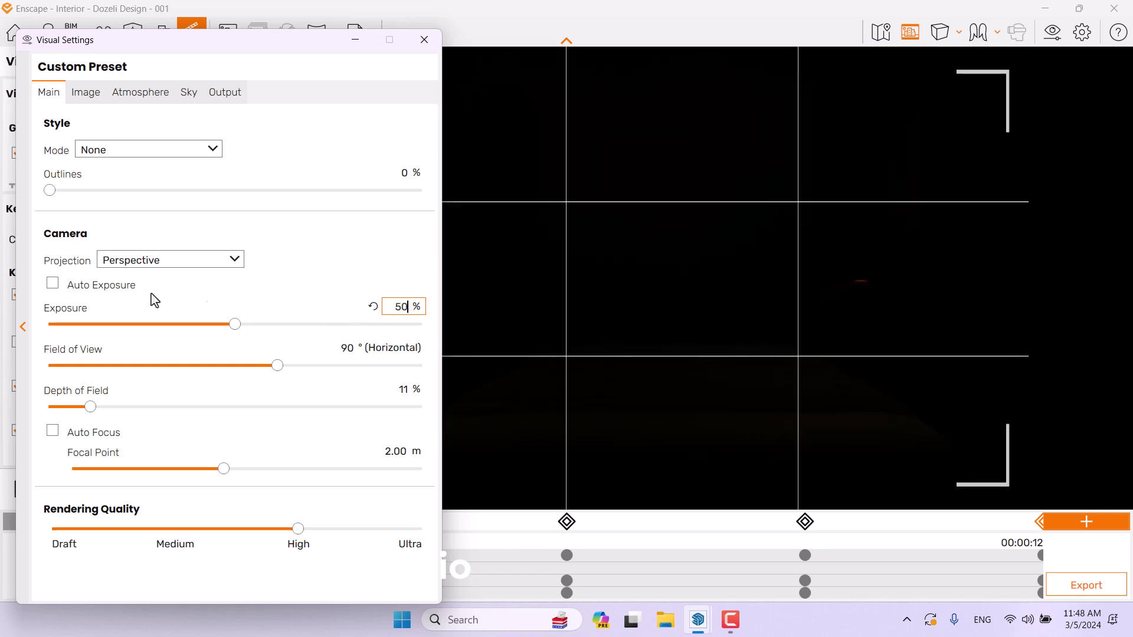
click(83, 286)
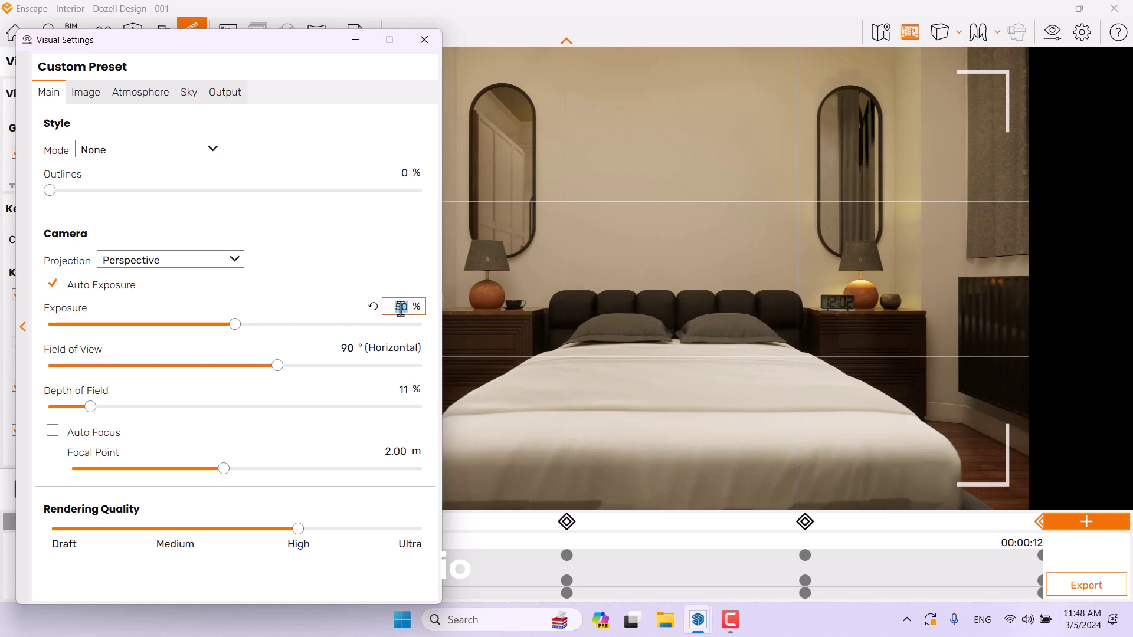
Set the camera exposure in the visual settings to 56%
key(Return)
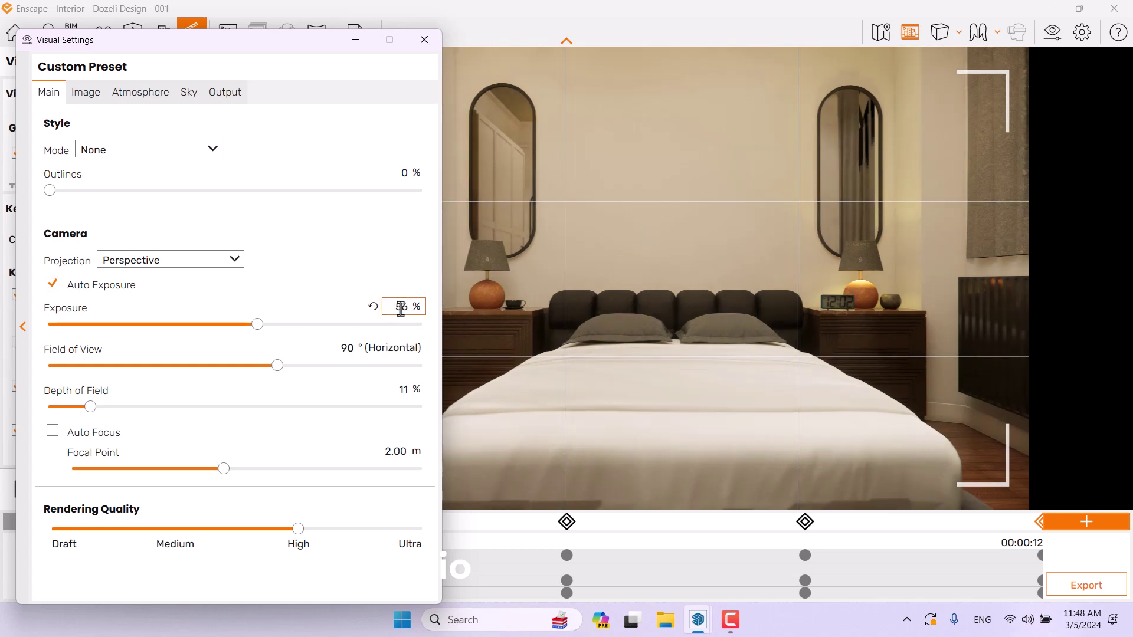
Try a horizontal field of view of 86°, reset it, and return to the ninth keyframe's view with the visual settings open
click(348, 349)
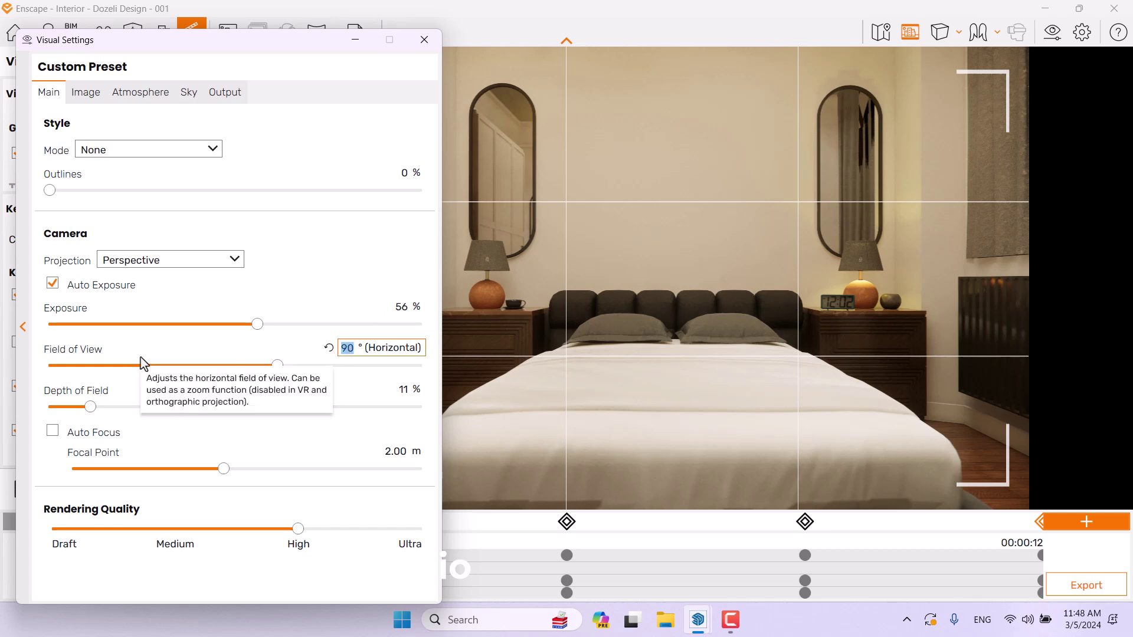
text(86)
key(Return)
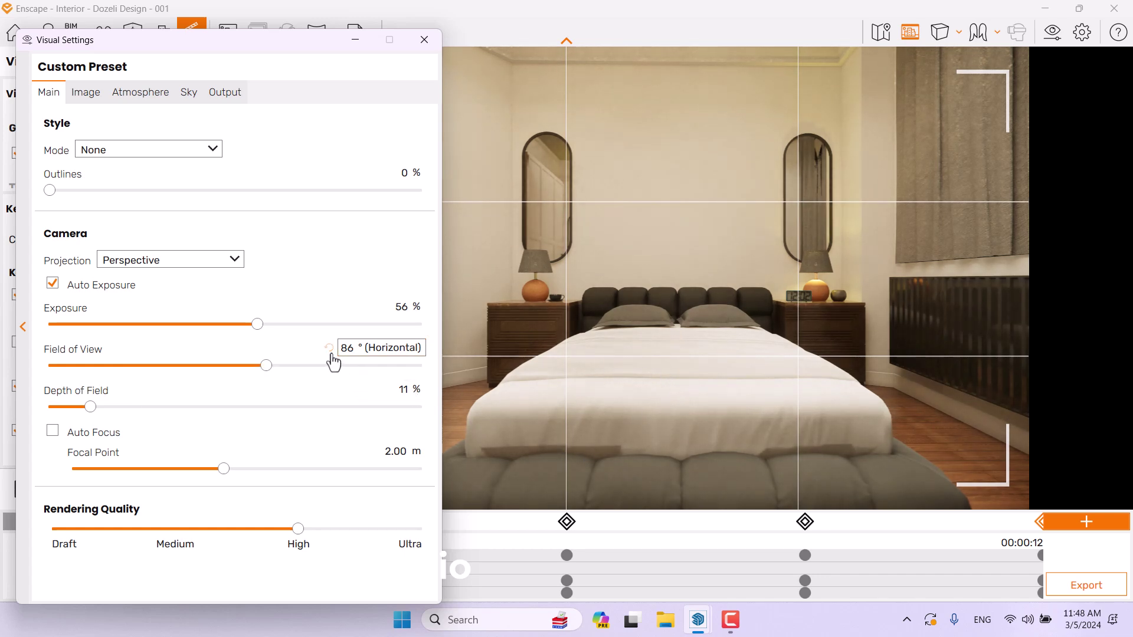
click(329, 349)
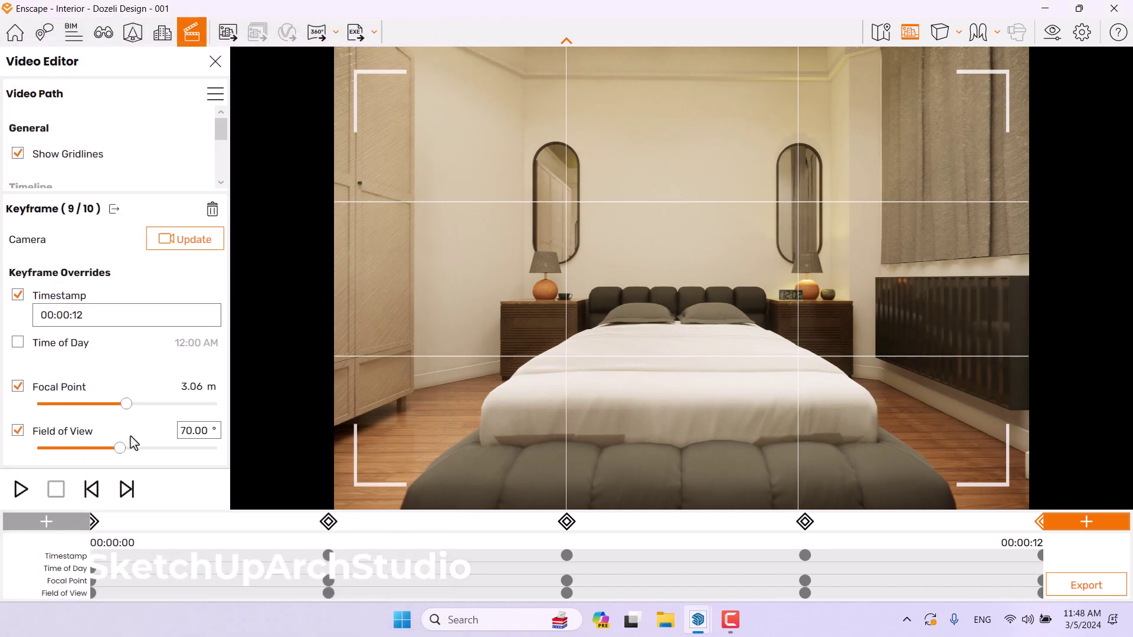
click(805, 522)
click(1038, 523)
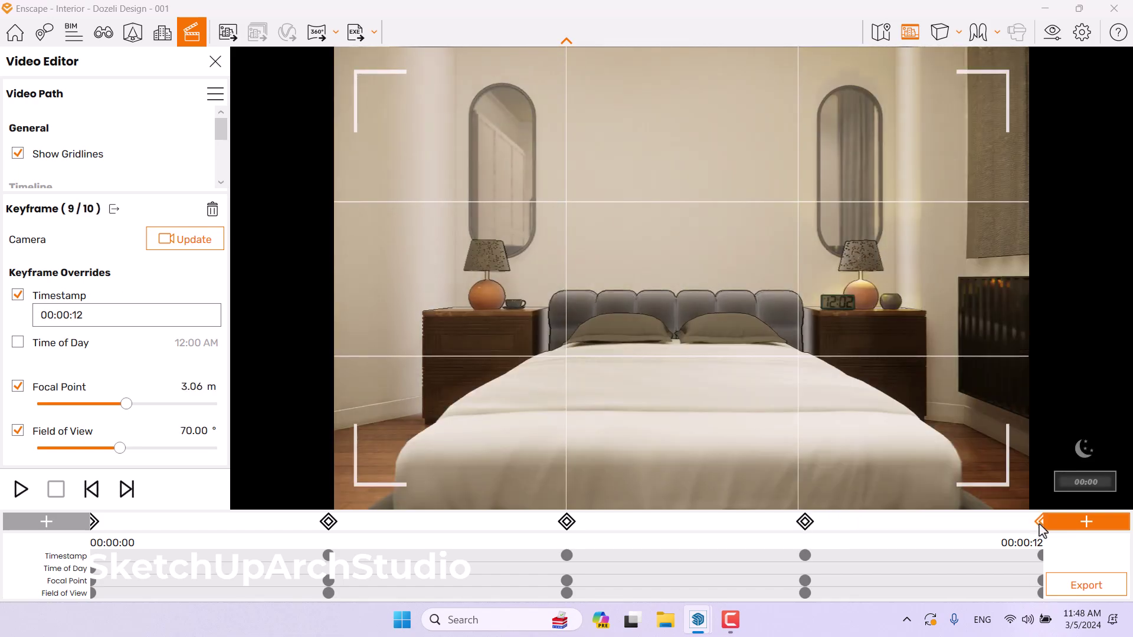
click(1078, 38)
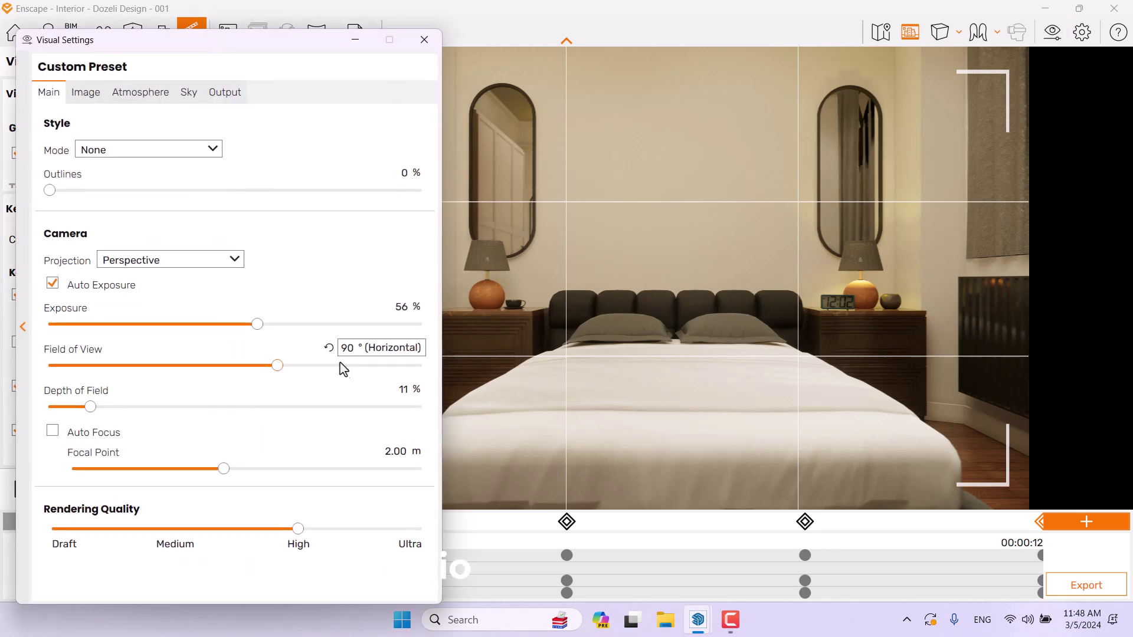
drag(233, 47, 670, 65)
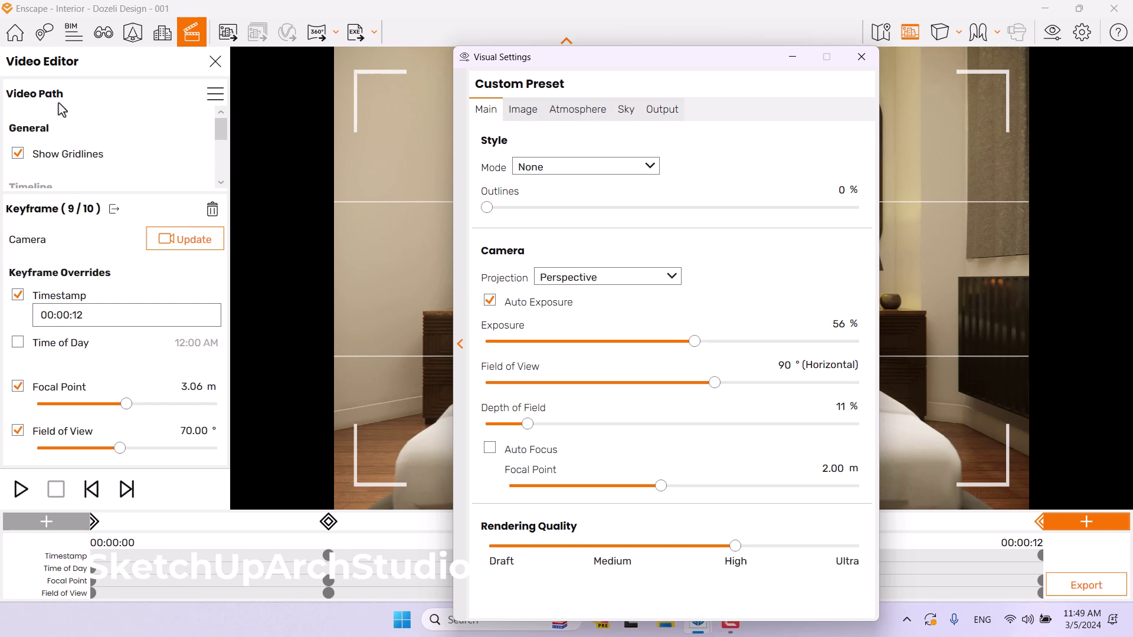
drag(538, 62, 94, 56)
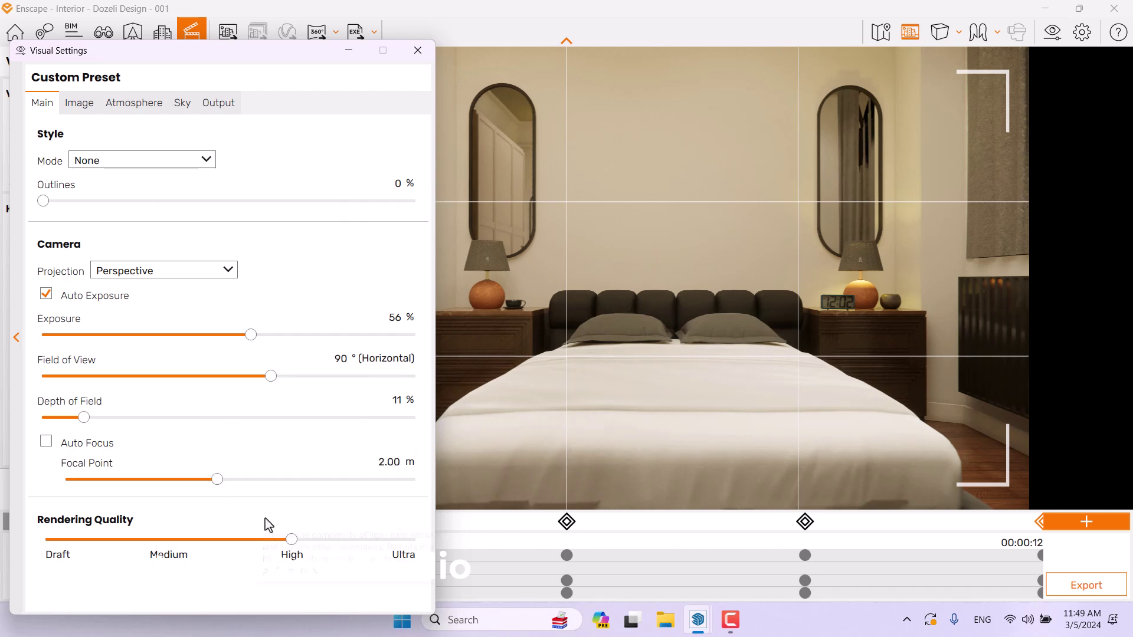
click(397, 184)
In the image corrections, enable auto contrast and set saturation to 107% and color temperature to 5,100 K
click(79, 104)
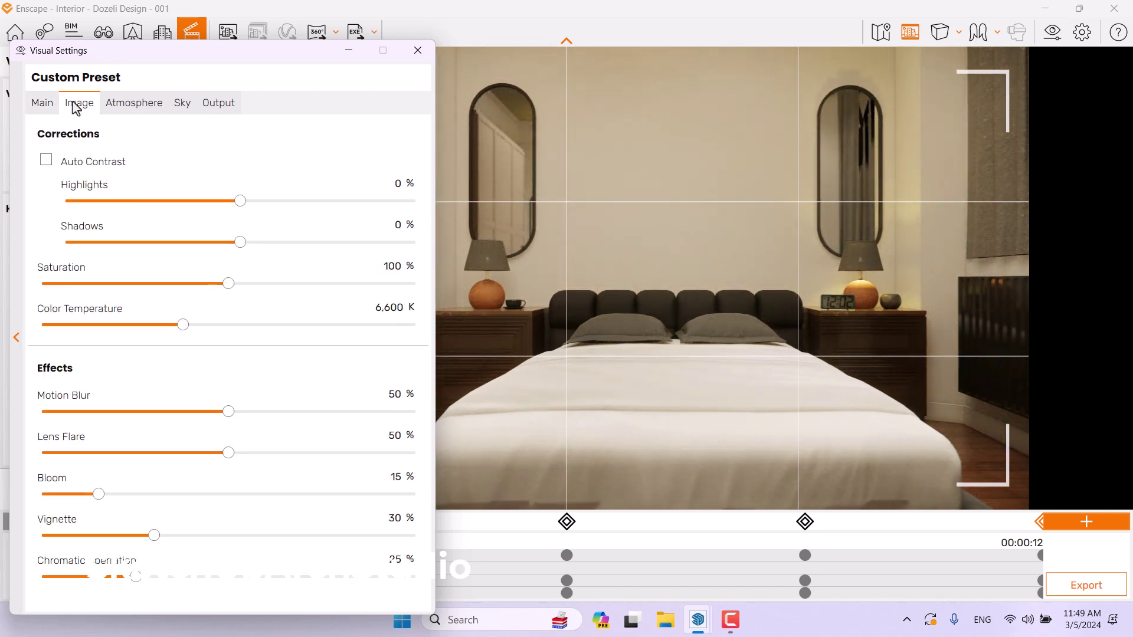
click(46, 163)
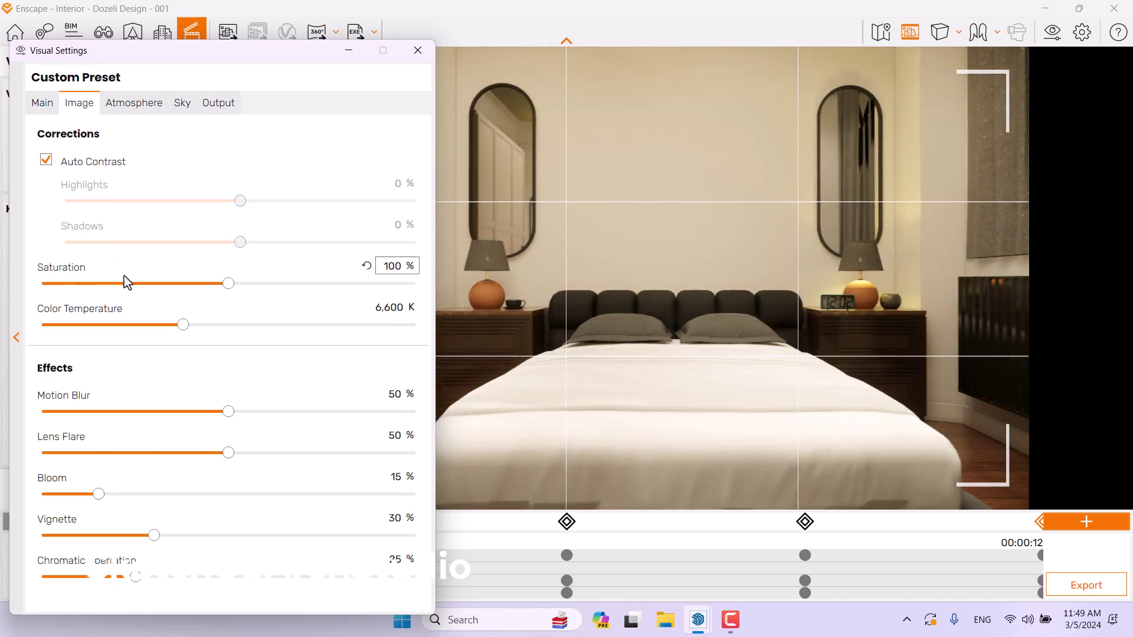
double_click(393, 267)
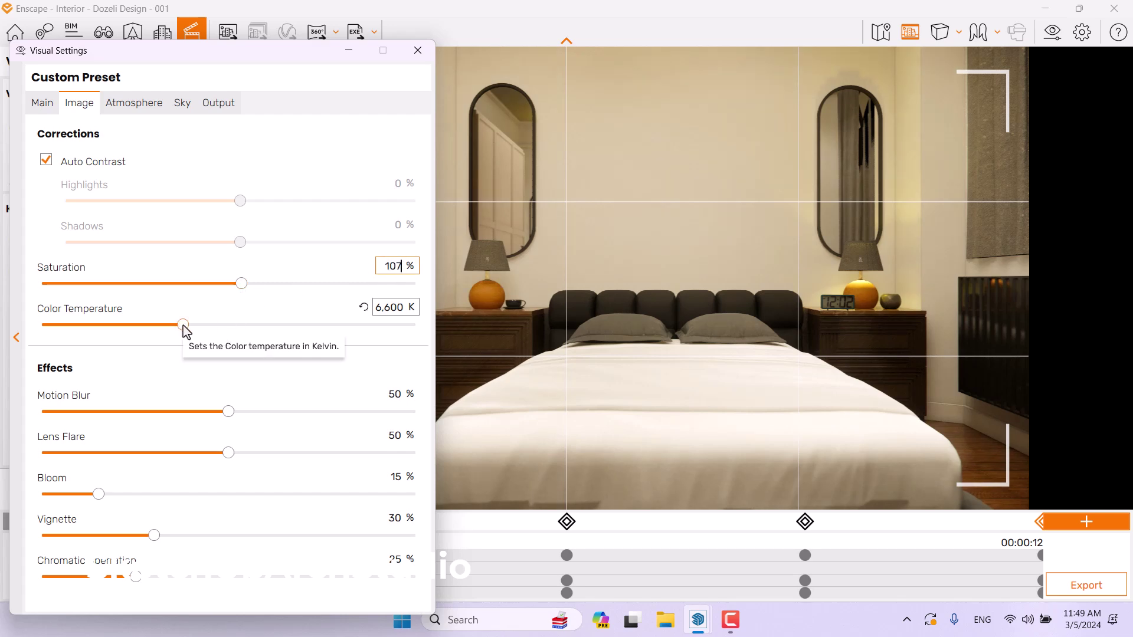
drag(183, 326, 147, 328)
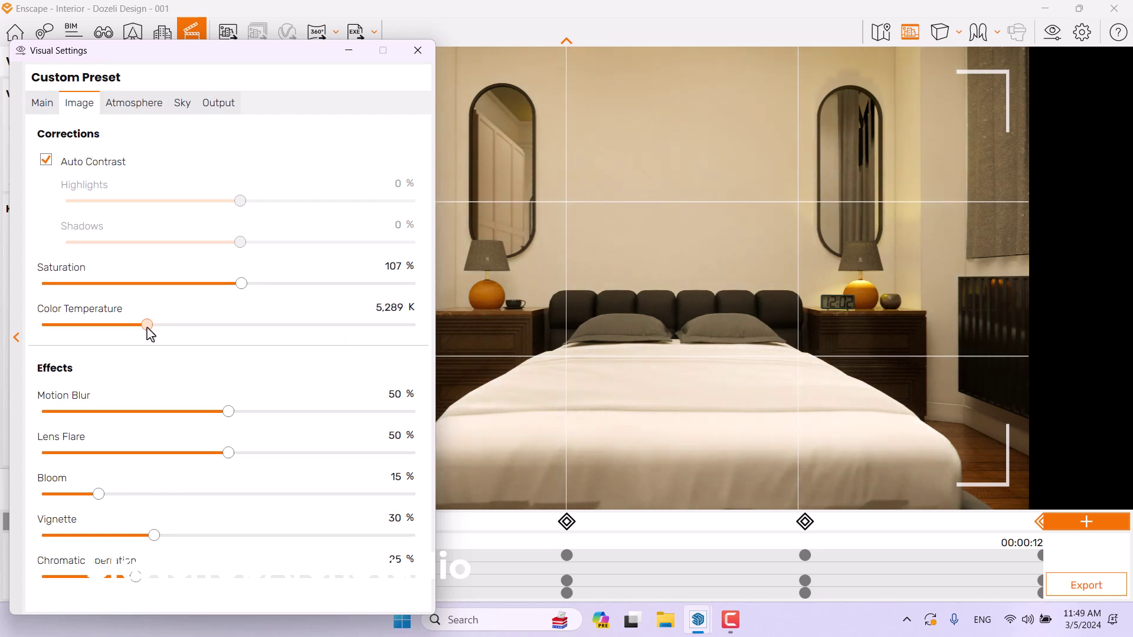
double_click(392, 307)
text(5,100)
Set the image effects to 40% motion blur, 56% lens flare and 8% bloom
double_click(395, 394)
text(40)
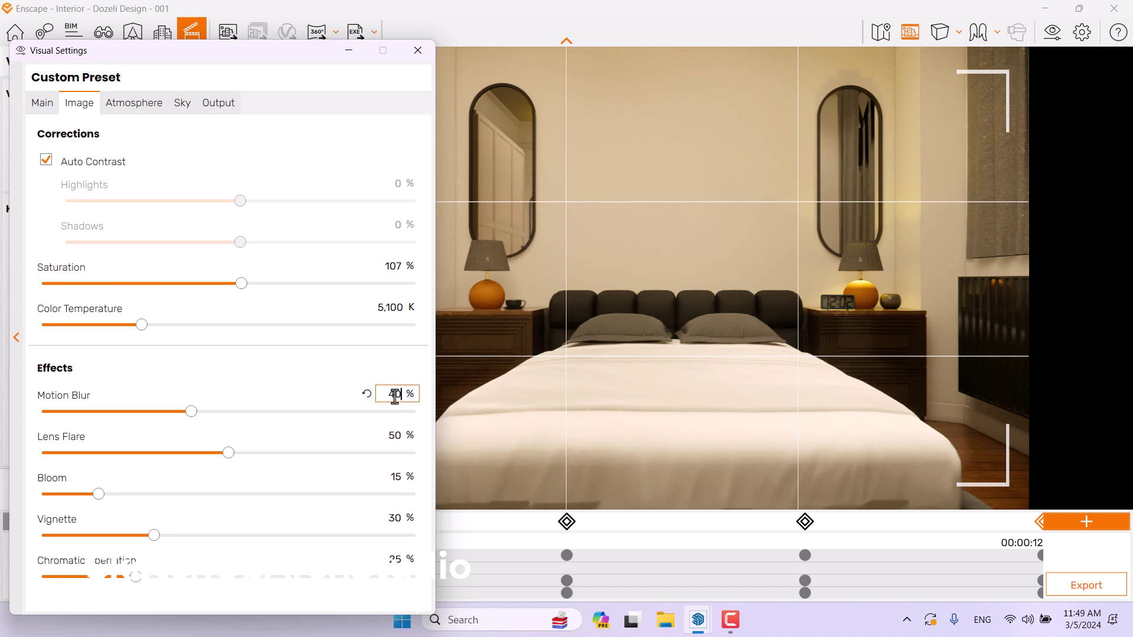
double_click(391, 436)
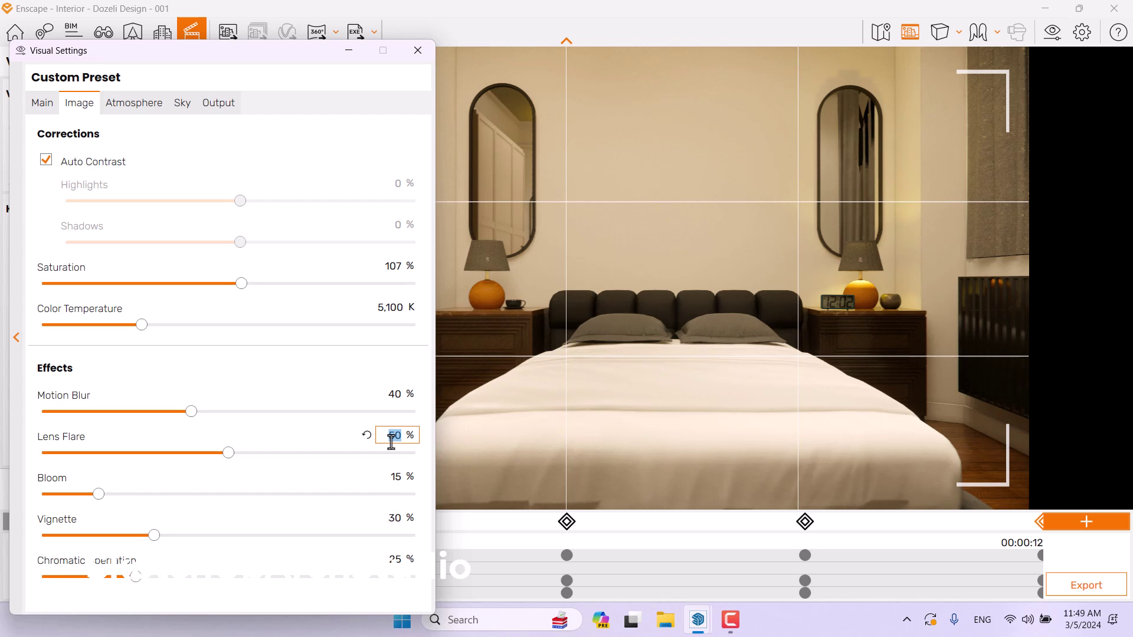
key(Return)
double_click(397, 476)
text(8)
key(Return)
Set the vignette effect to 74% and chromatic aberration to 0%
double_click(392, 517)
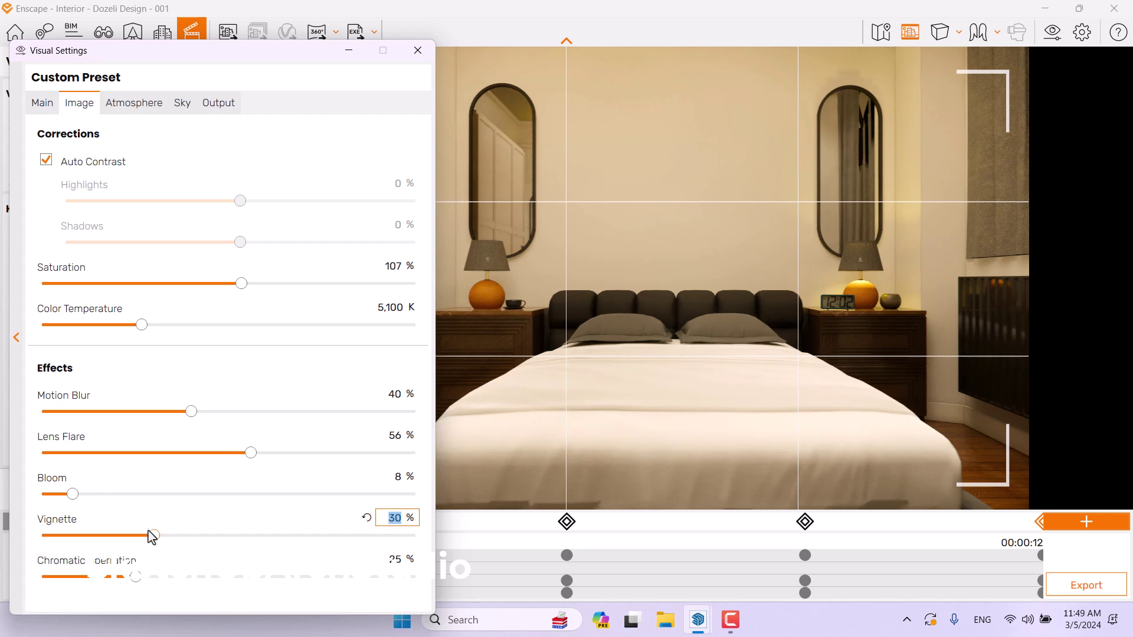
drag(154, 536, 318, 535)
double_click(395, 518)
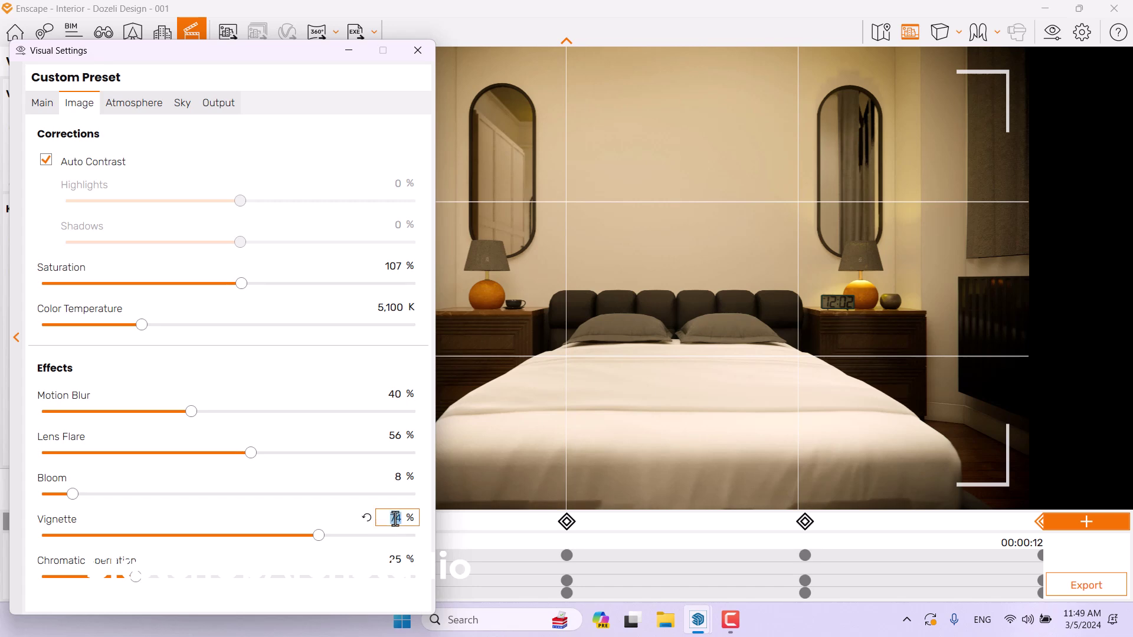
double_click(389, 560)
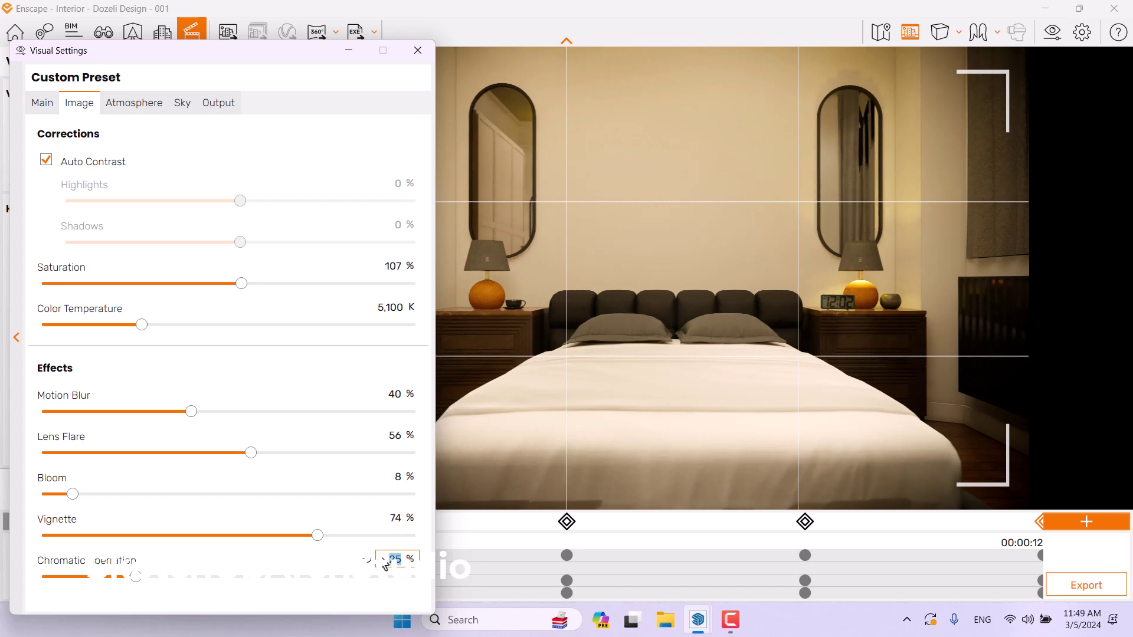
text(0)
In the atmosphere illumination settings, set sun brightness, night sky brightness and shadow sharpness to 0%
click(154, 112)
double_click(393, 287)
text(0)
double_click(393, 328)
text(0)
double_click(395, 370)
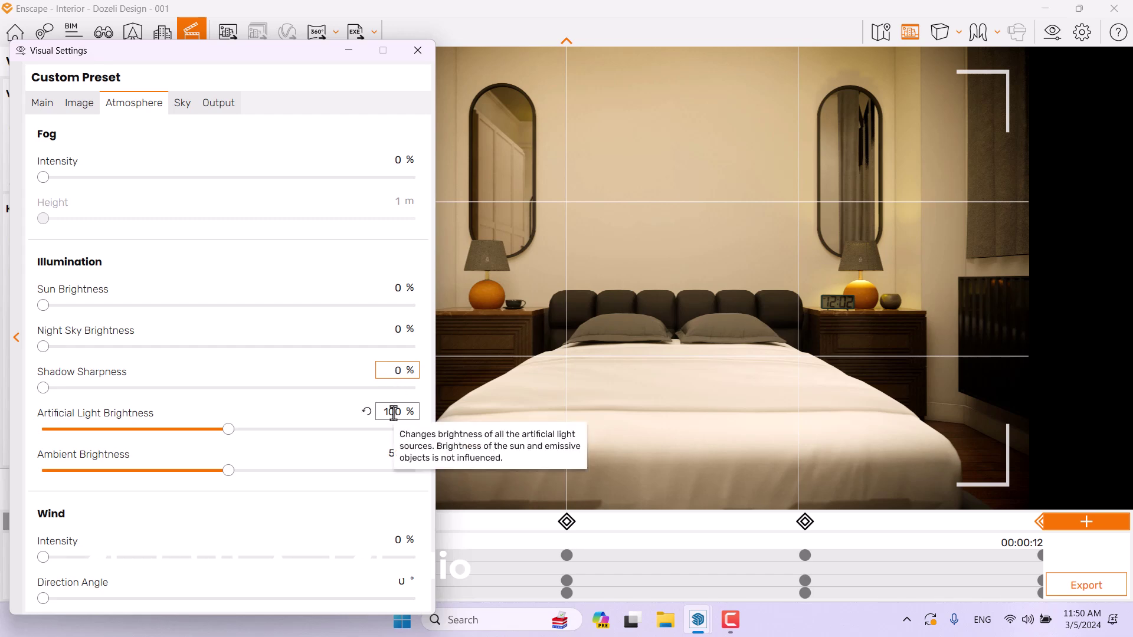
Close the visual settings and place the Enscape and SketchUp windows side by side
click(418, 50)
drag(538, 7, 1132, 133)
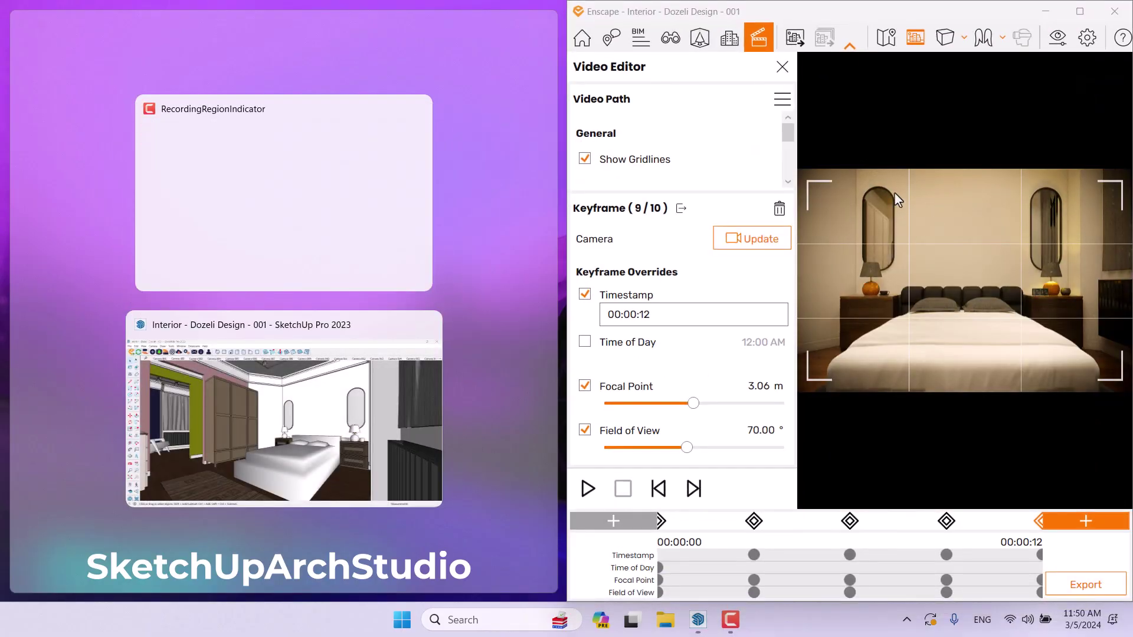
click(320, 367)
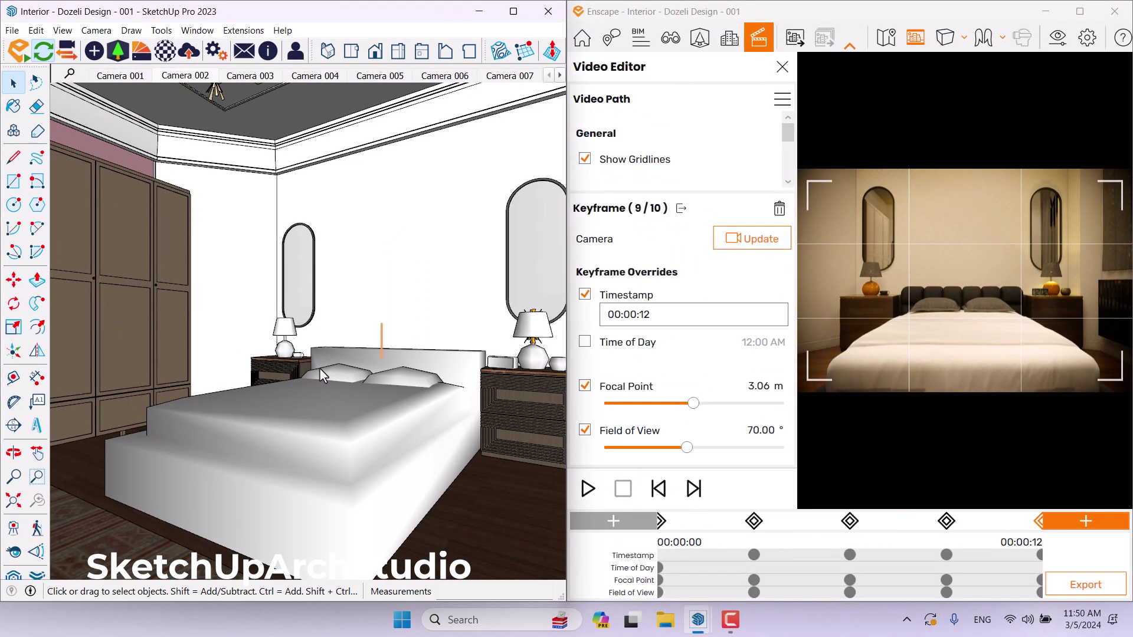
In SketchUp, set the luminous intensity of the IES light in the ceiling downlight above the bed to 44 cd
mouse_move(328, 350)
middle_down()
mouse_move(360, 366)
mouse_move(472, 331)
mouse_move(488, 407)
middle_up()
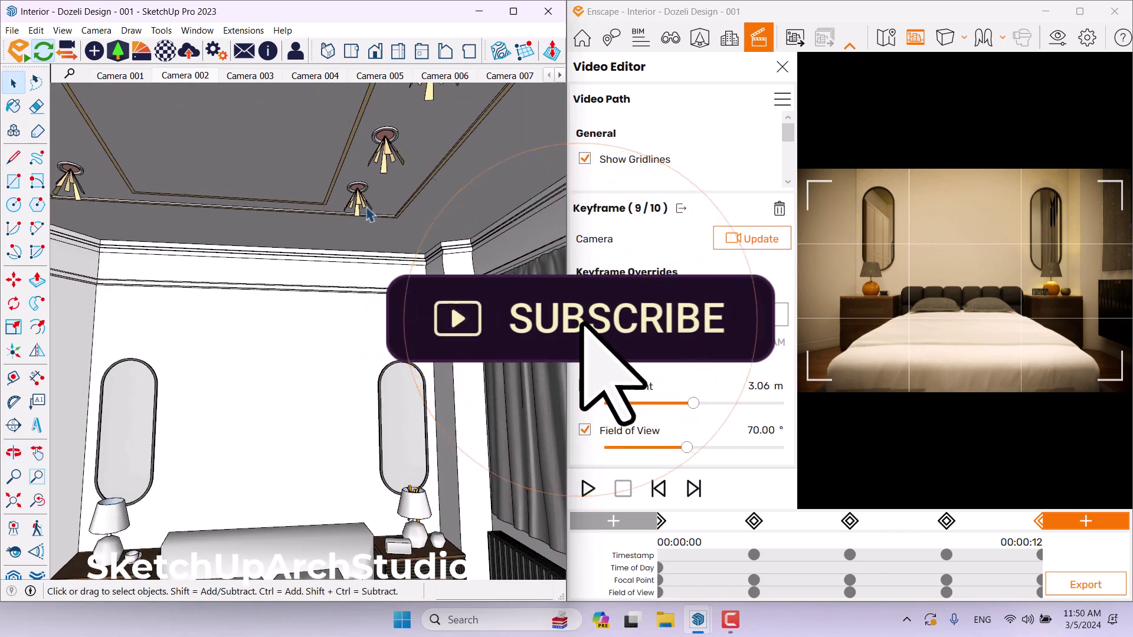
scroll(362, 208, up, 5)
scroll(361, 207, up, 1)
click(361, 208)
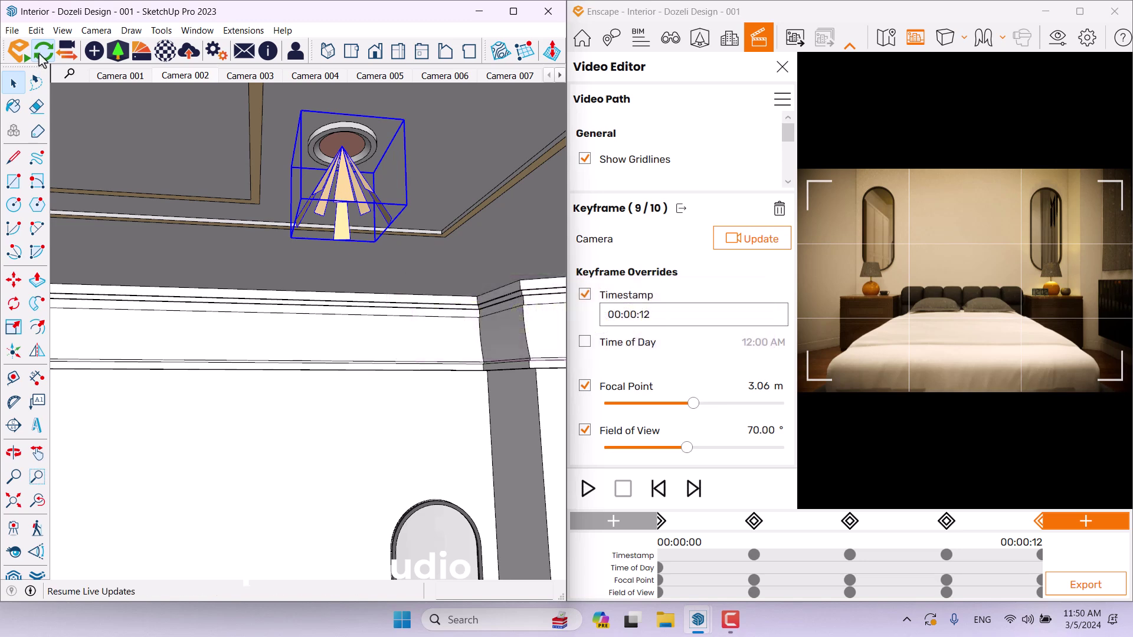
click(93, 52)
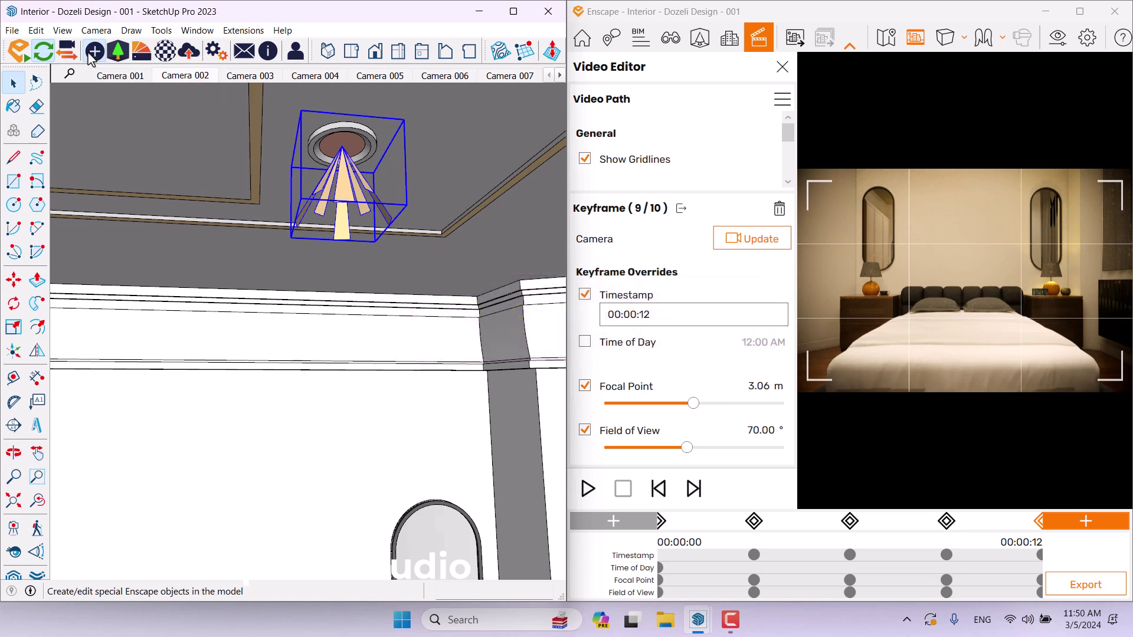
drag(239, 94, 218, 203)
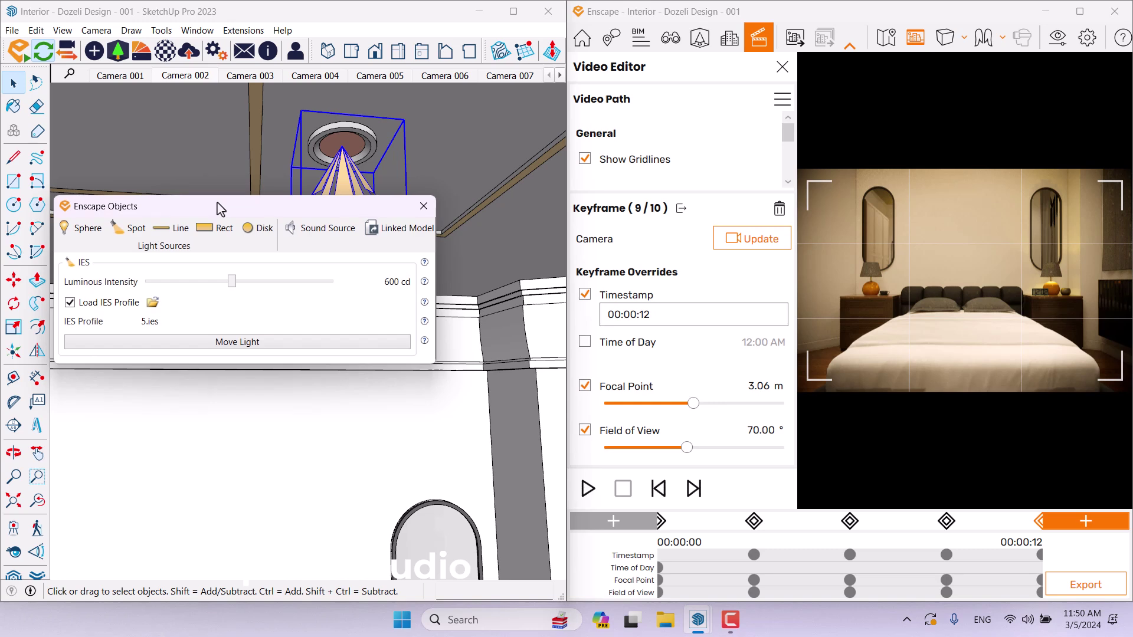
drag(233, 283, 189, 282)
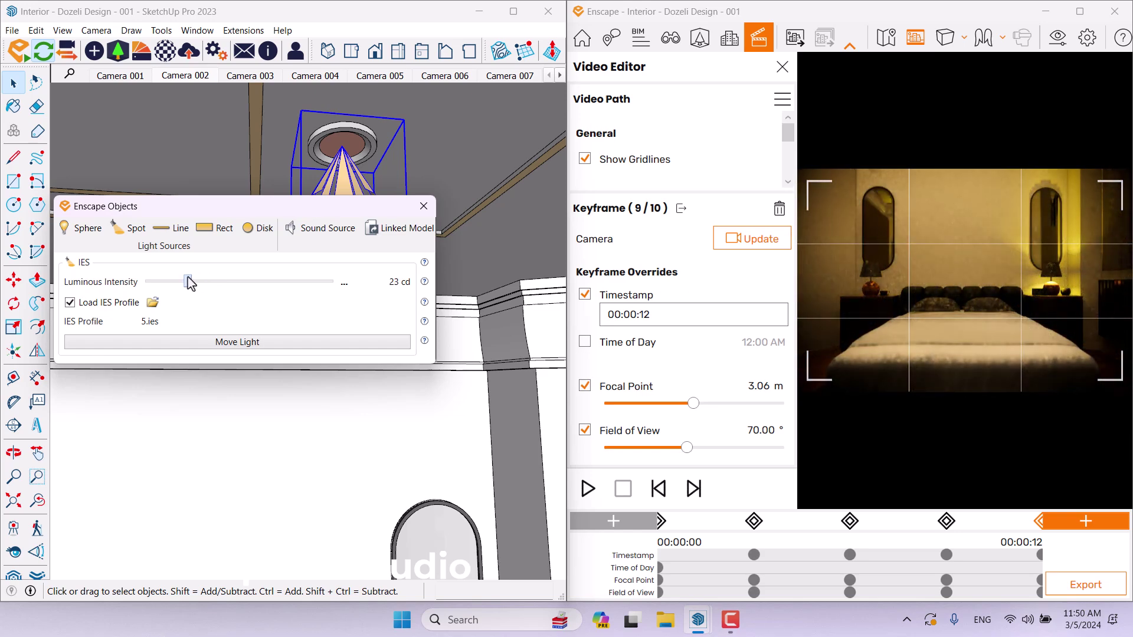
click(344, 284)
click(377, 312)
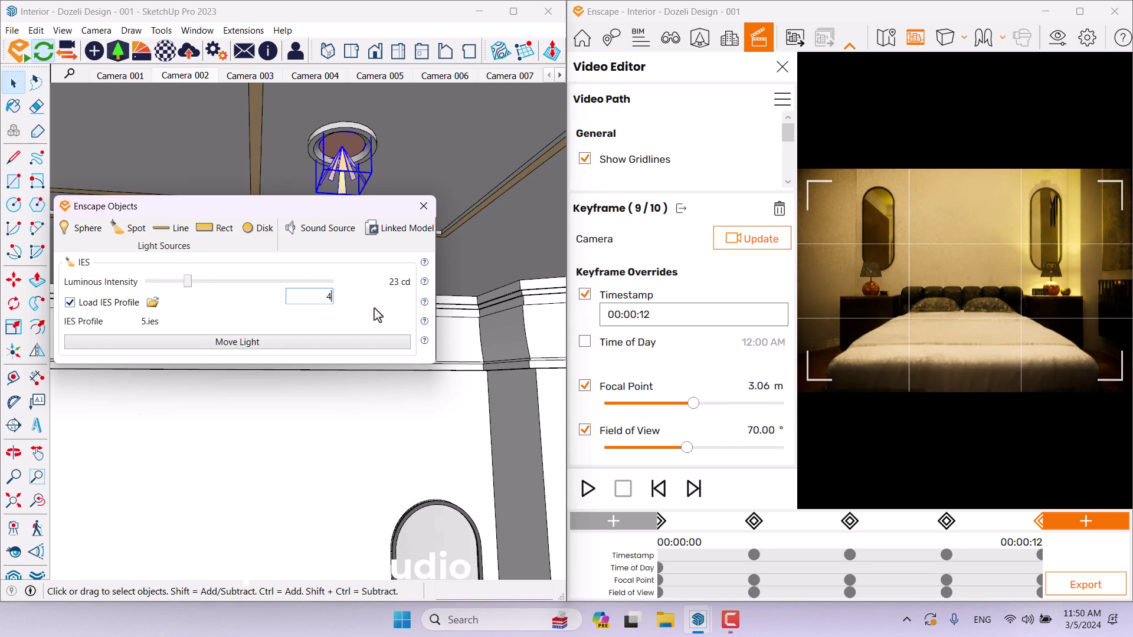
text(44)
key(Return)
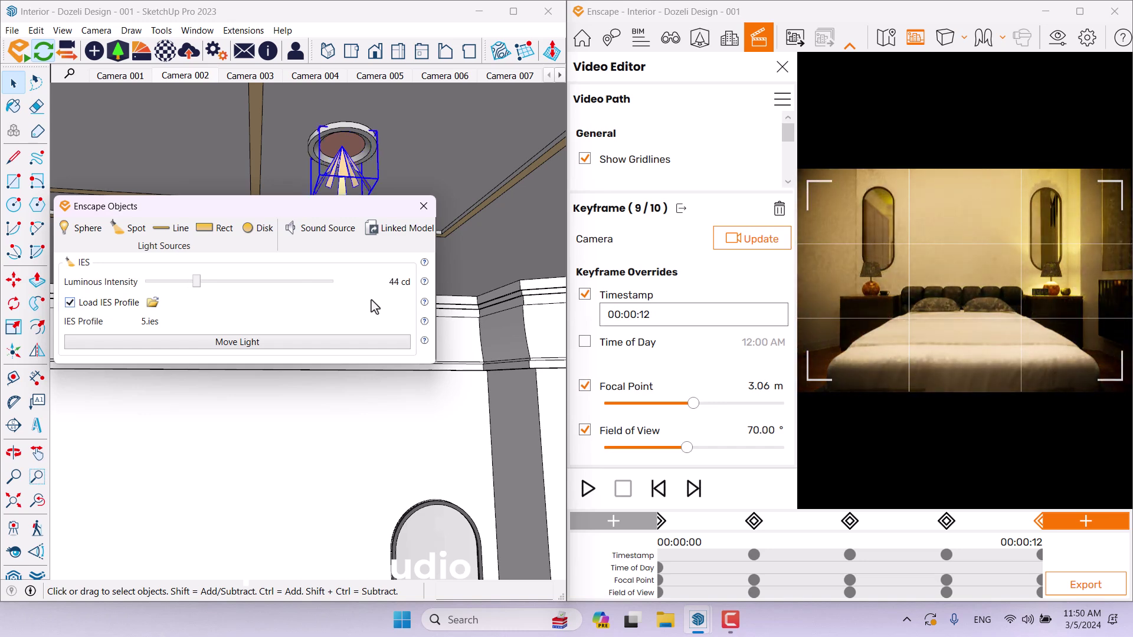
click(422, 213)
Lower the self-illumination luminance of the Bedroom Lights material in the Enscape Material Editor, and close the editor
scroll(495, 229, up, 3)
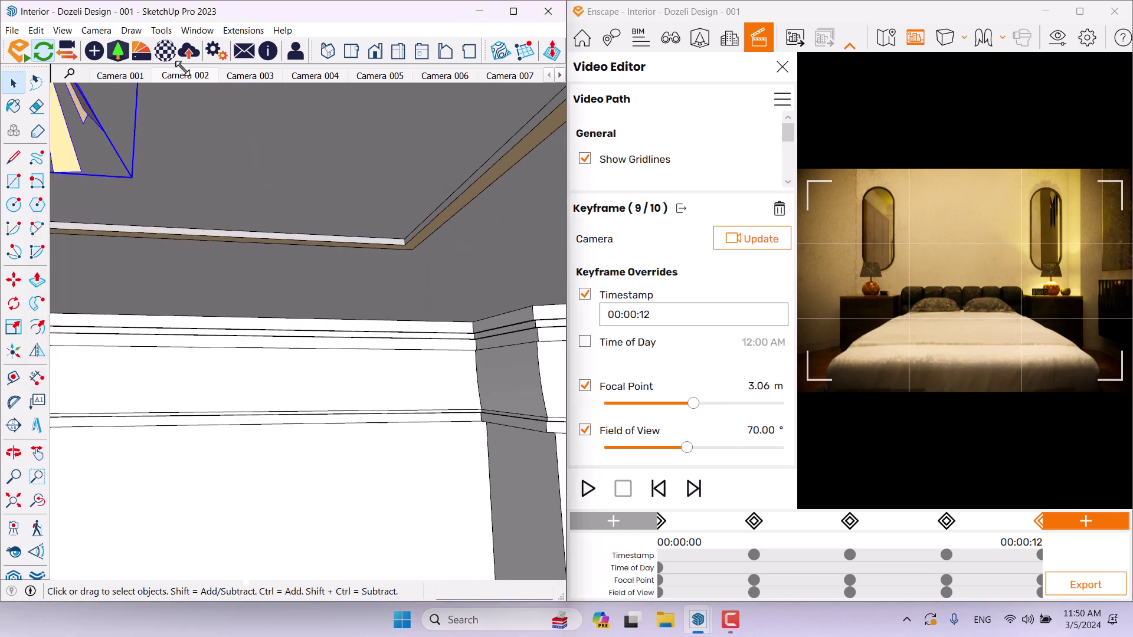
click(167, 57)
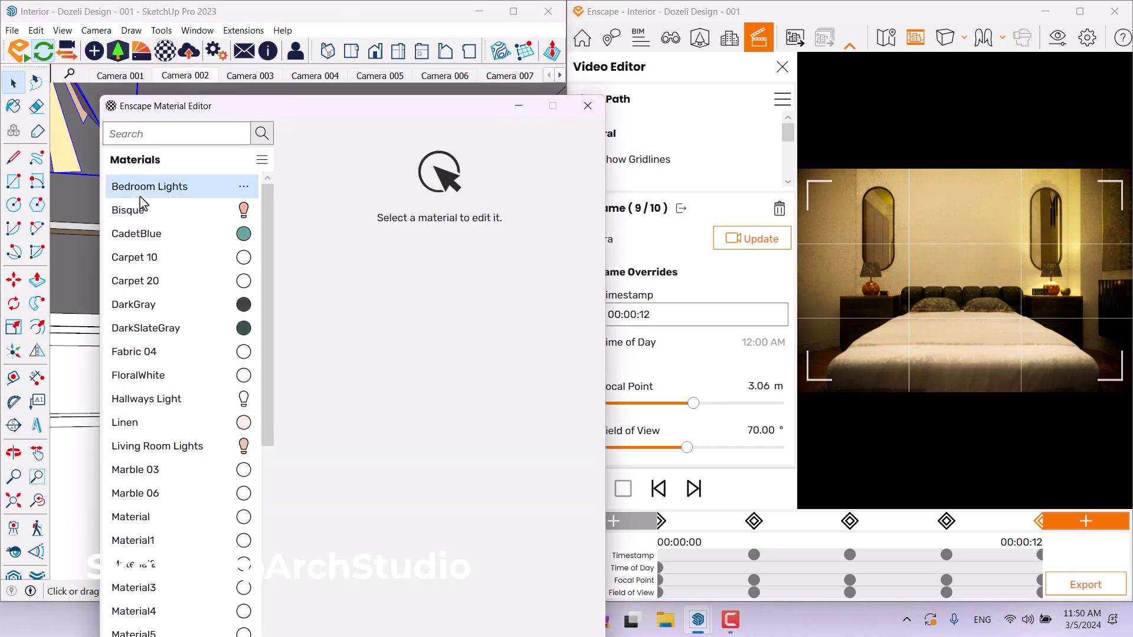
click(140, 196)
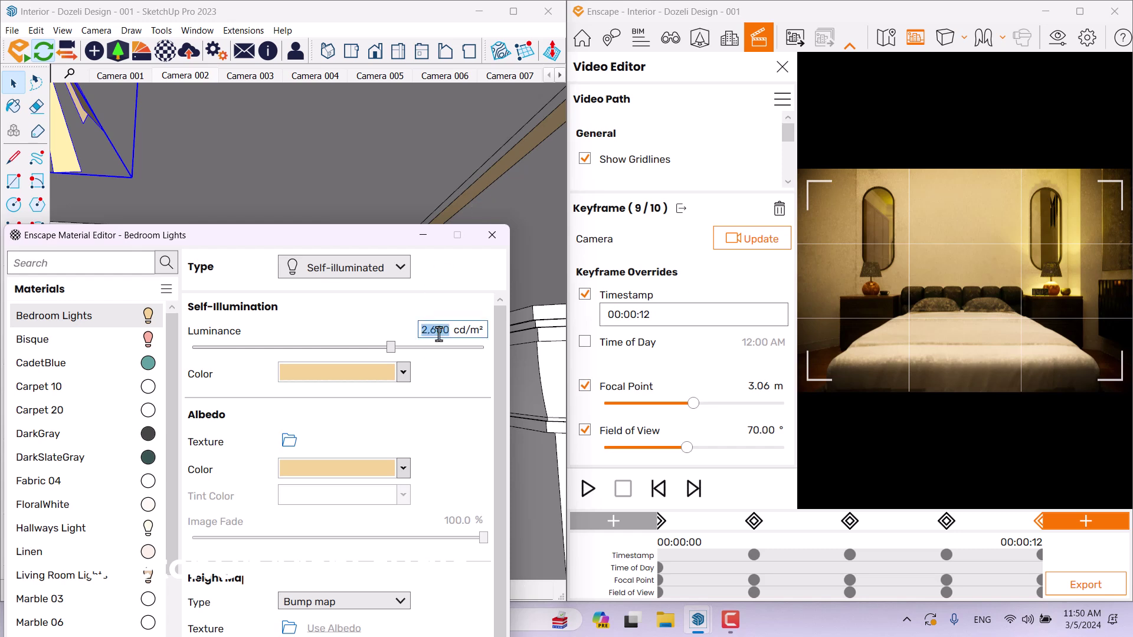
key(Return)
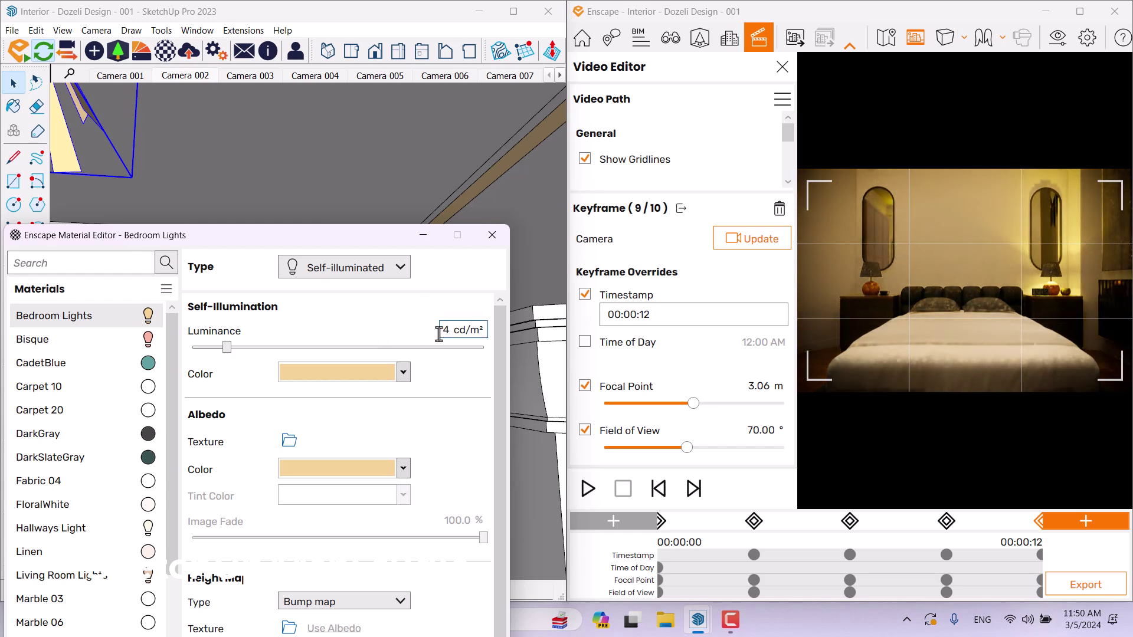
click(492, 235)
Copy both IES lights of the right-hand nightstand lamp about 224 cm across to the same point in the left-hand nightstand lamp
mouse_move(414, 500)
shift+middle_down()
mouse_move(397, 308)
mouse_move(405, 82)
shift+middle_up()
mouse_move(405, 165)
middle_down()
mouse_move(435, 265)
mouse_move(438, 382)
middle_up()
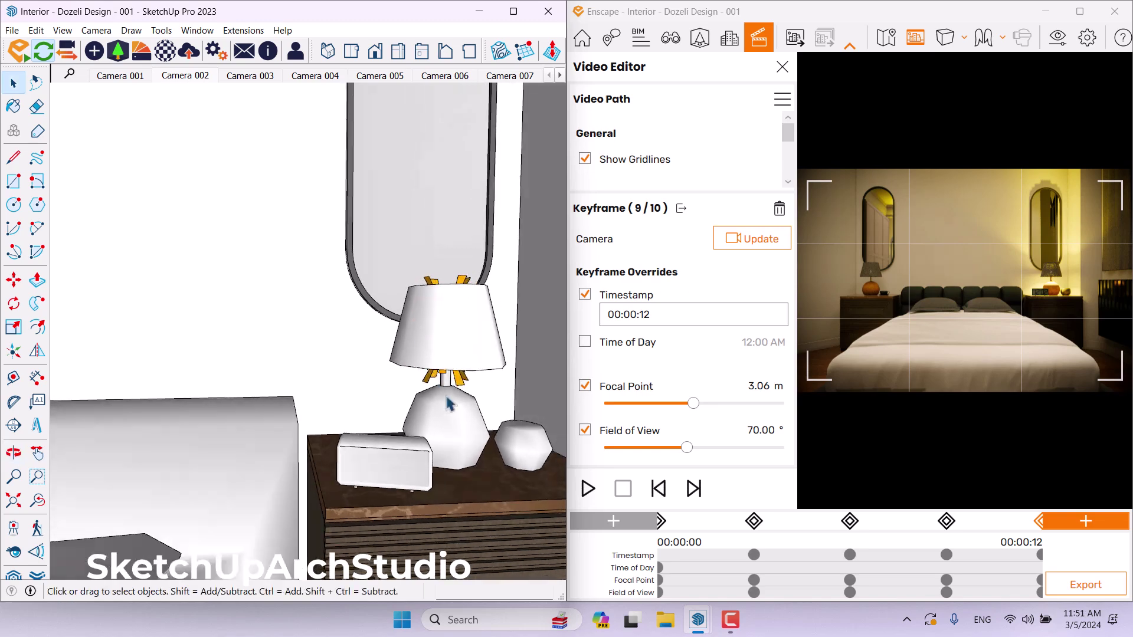
scroll(440, 385, up, 4)
click(463, 367)
ctrl+click(482, 156)
click(17, 282)
middle_drag(448, 295, 478, 460)
middle_drag(562, 260, 438, 289)
scroll(438, 290, up, 4)
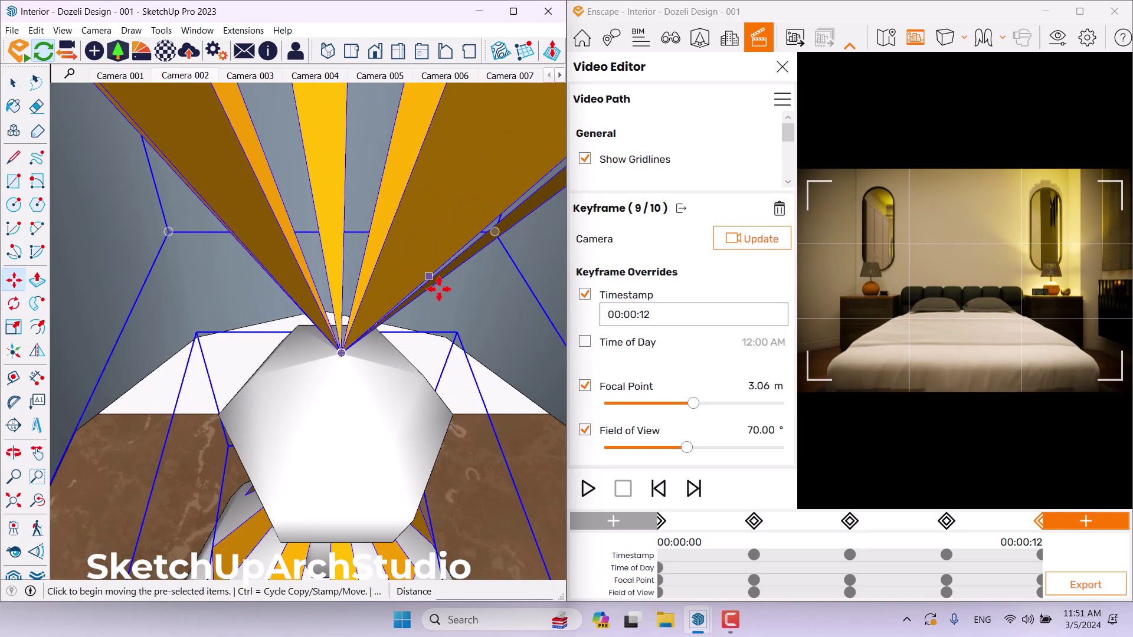
key(ctrl)
click(359, 341)
scroll(446, 277, down, 4)
scroll(450, 285, down, 5)
shift+middle_drag(110, 295, 480, 273)
shift+middle_drag(136, 271, 287, 338)
scroll(292, 278, up, 6)
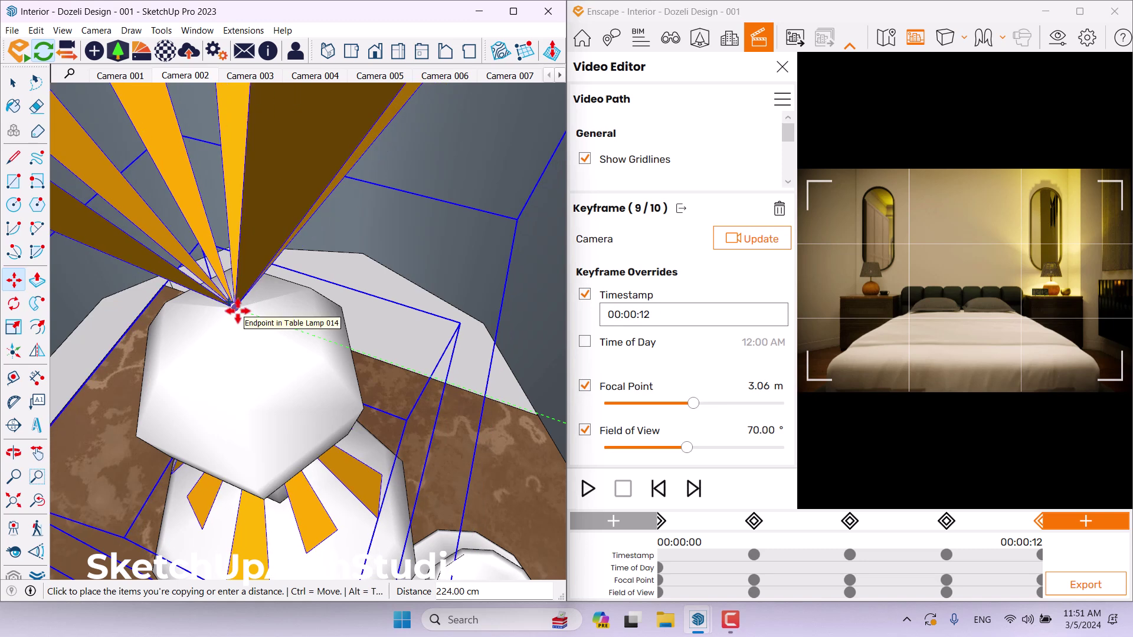
click(236, 309)
key(space)
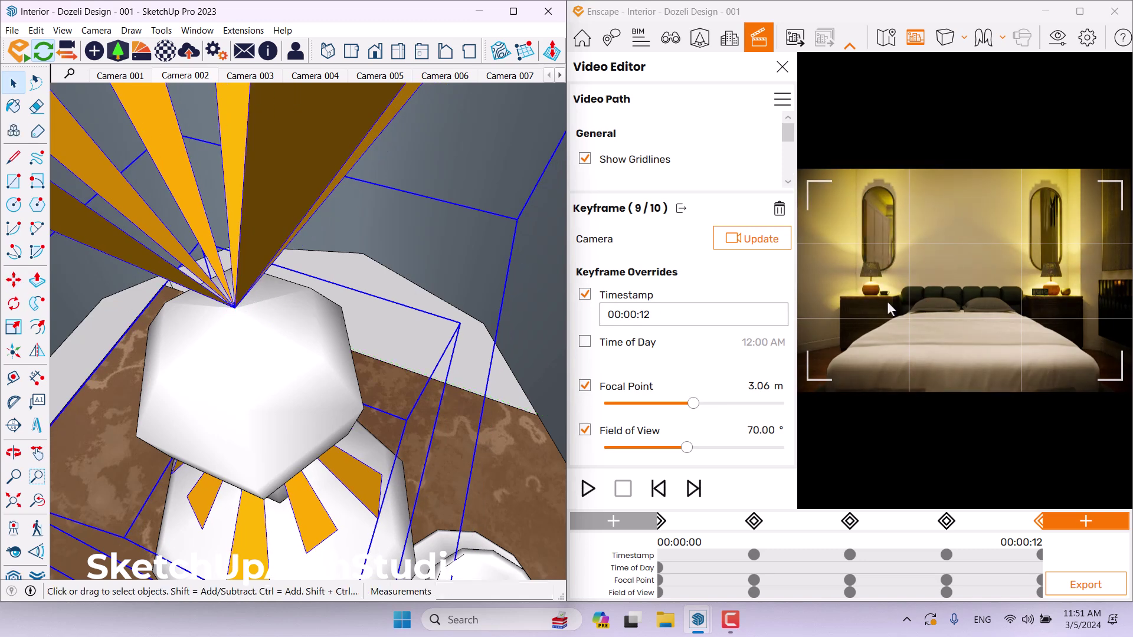
Open the Enscape object settings of the copied nightstand lamp lights and try a luminous intensity of 46 cd
scroll(435, 345, down, 4)
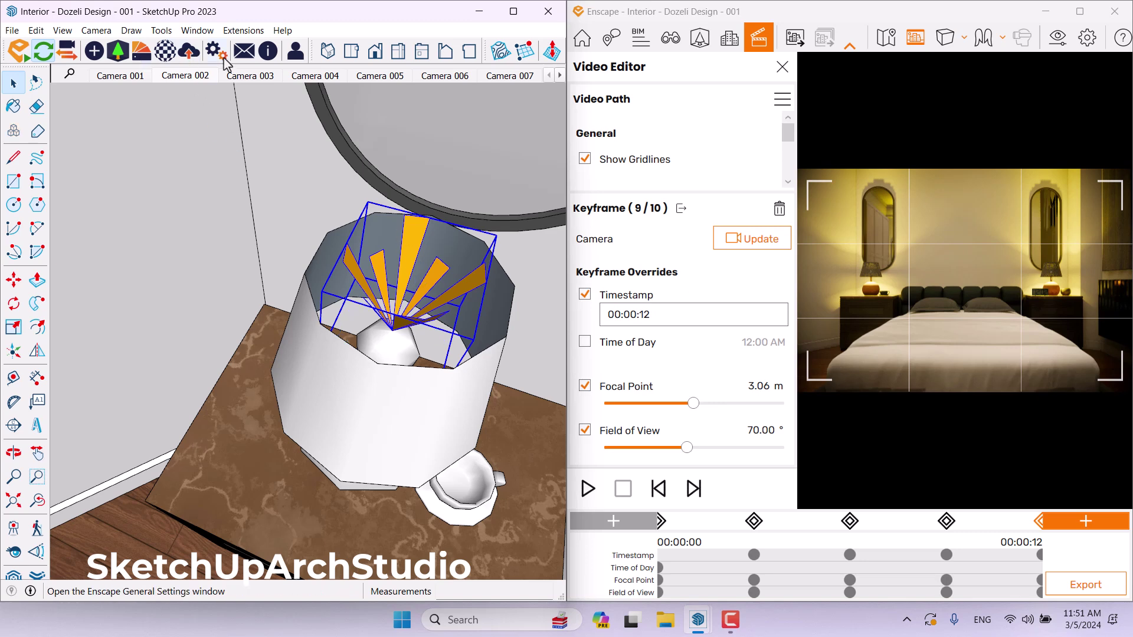
click(90, 54)
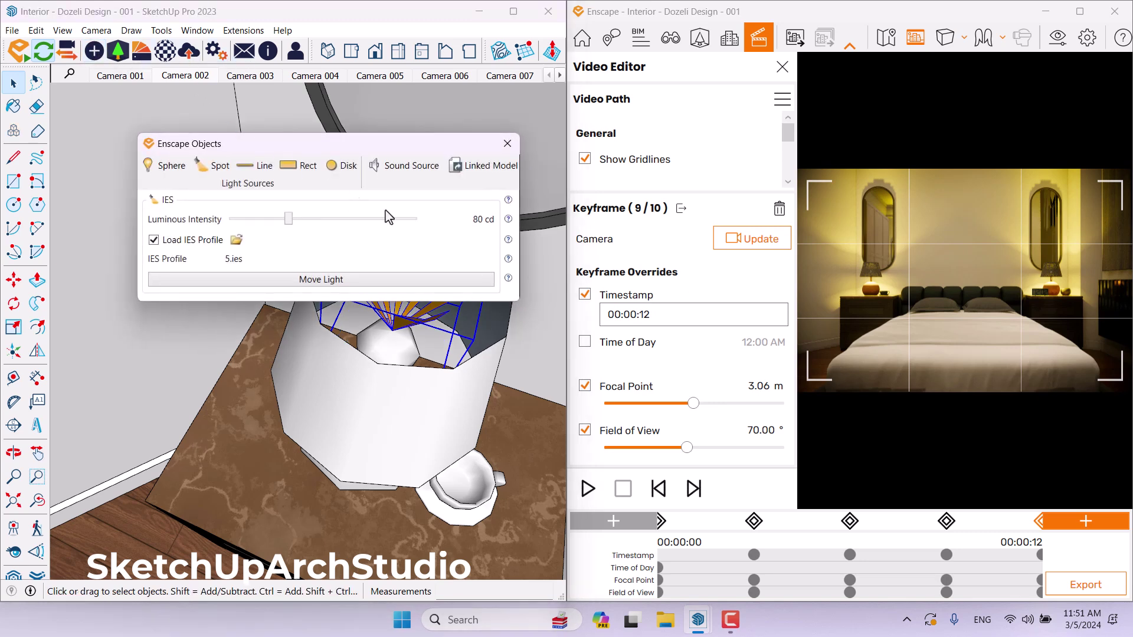
click(429, 227)
click(454, 252)
text(46)
key(Return)
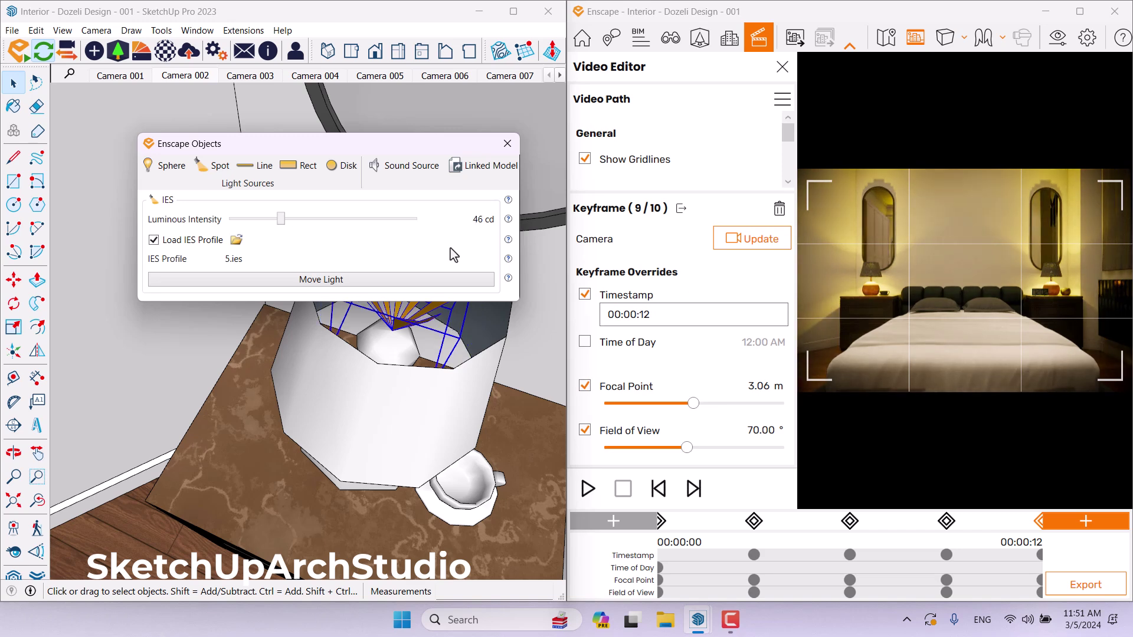
Set the nightstand lamp lights' luminous intensity to 14 cd, close the light settings and maximise the Enscape window
drag(281, 225, 260, 227)
click(428, 222)
click(448, 250)
text(14)
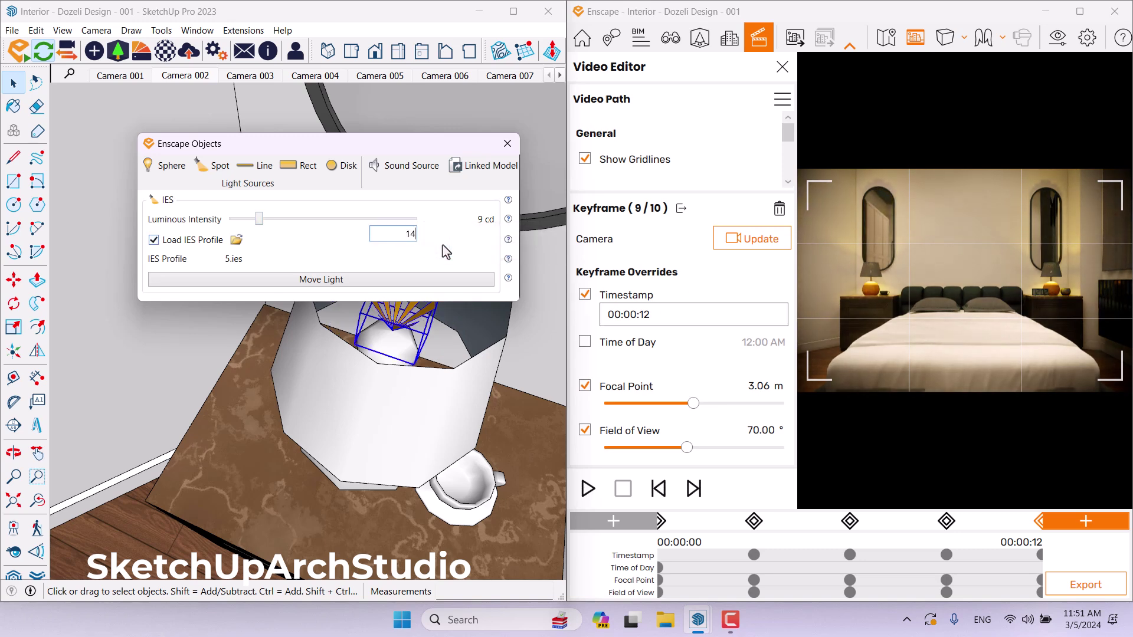
text(0)
key(Return)
click(508, 143)
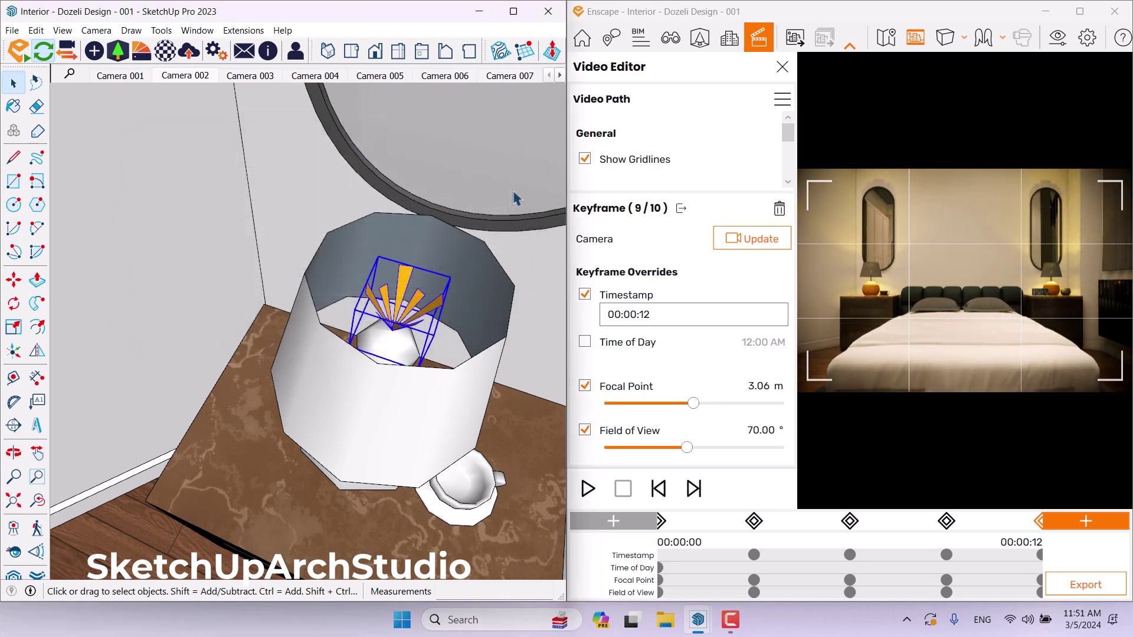
click(1080, 11)
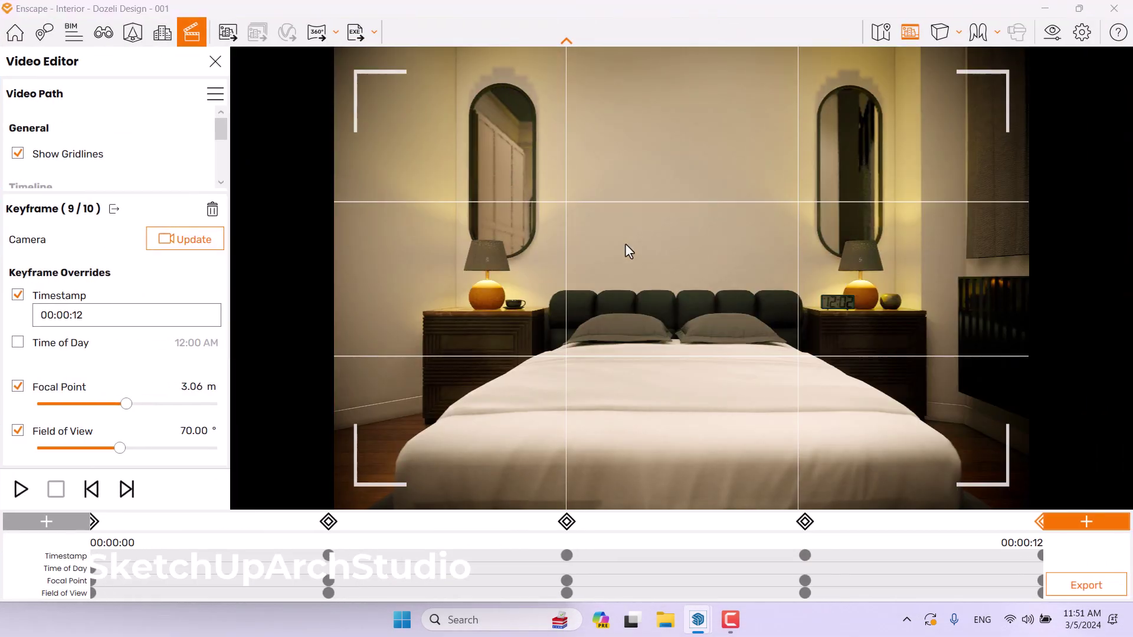
Preview the bedroom video path by playing it from the first keyframe
click(1045, 527)
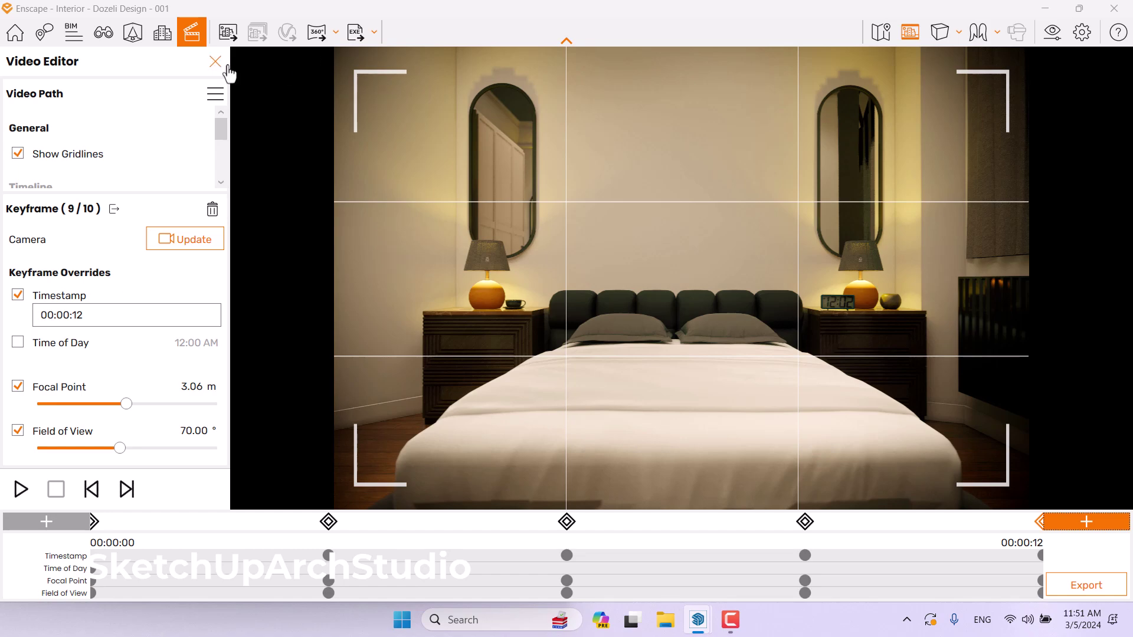
click(94, 522)
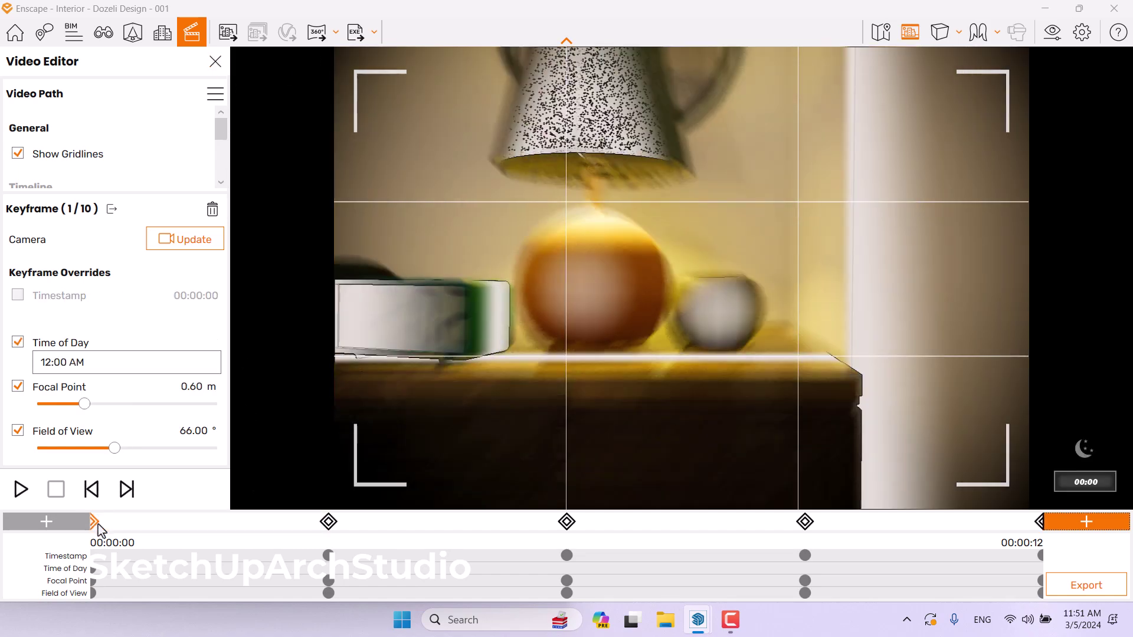
click(20, 487)
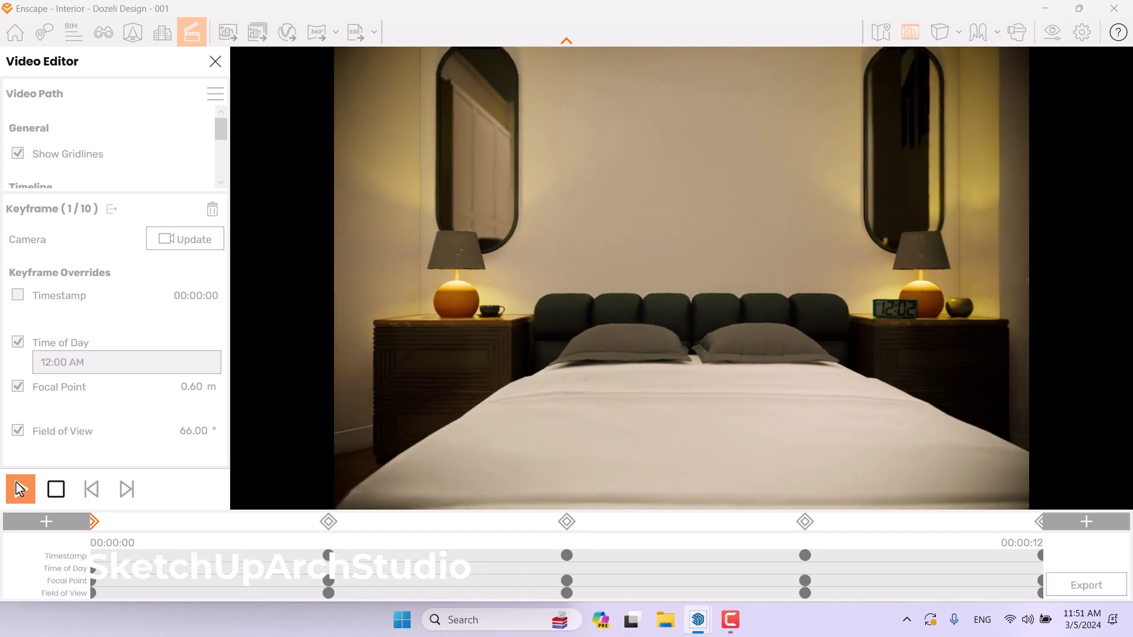
click(20, 489)
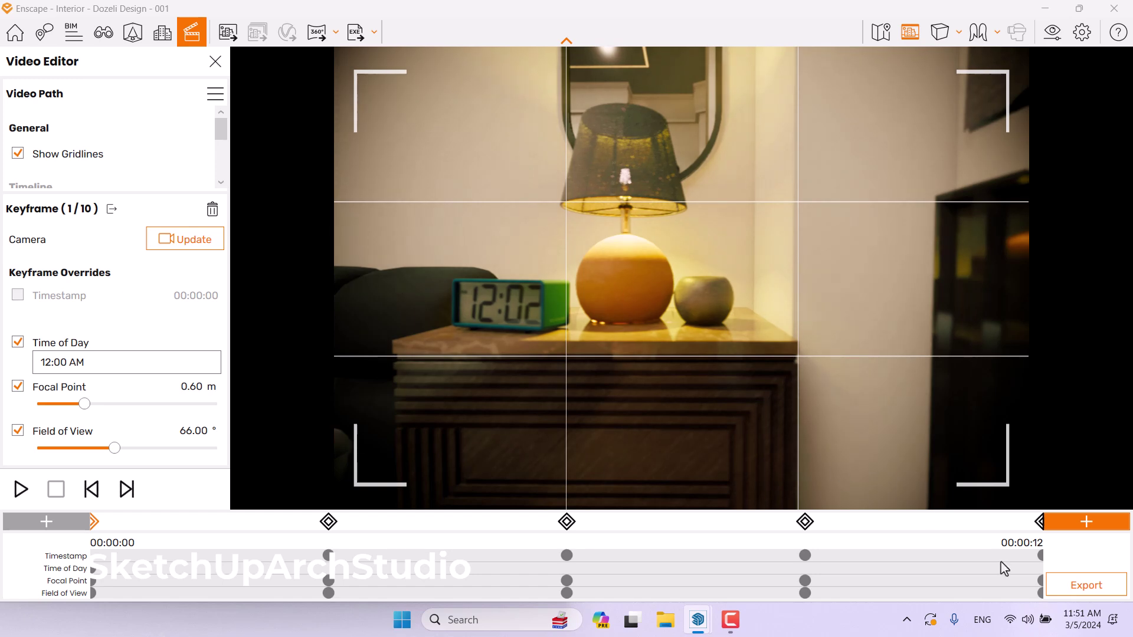
Set up the video export with a custom 1920 × 1280 resolution, BluRay compression quality and 30 frames per second
click(1075, 591)
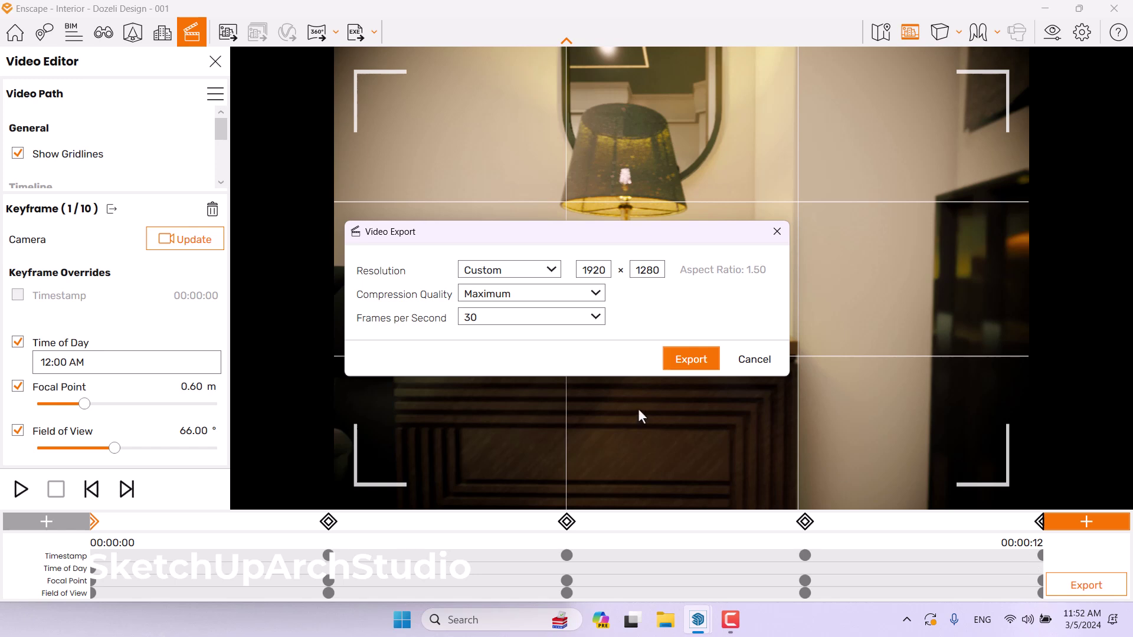
click(544, 273)
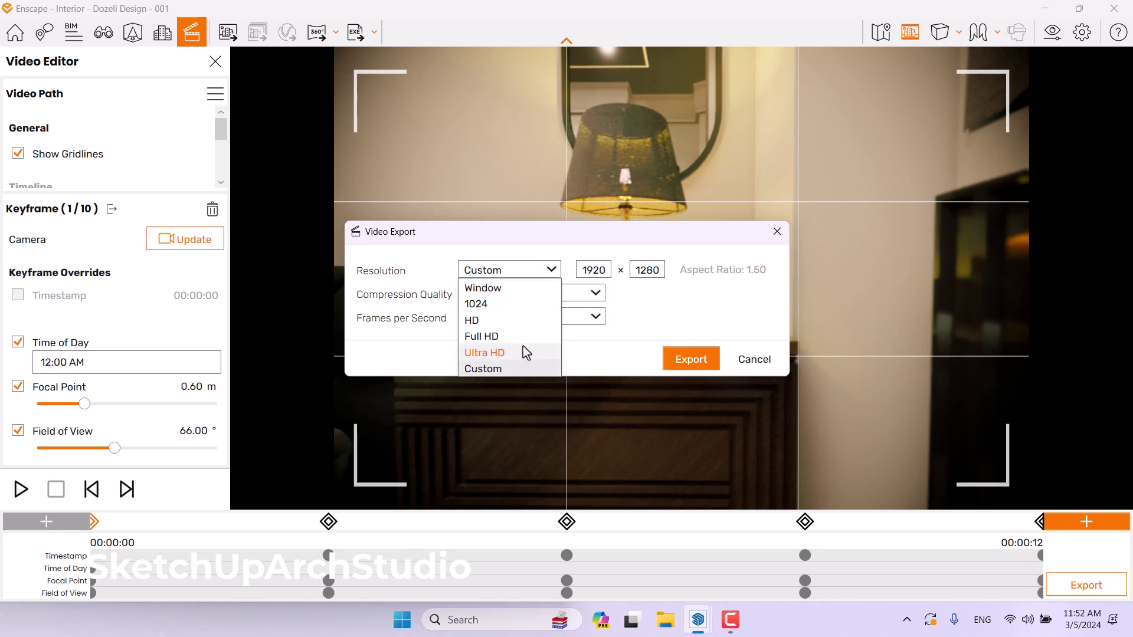
click(480, 370)
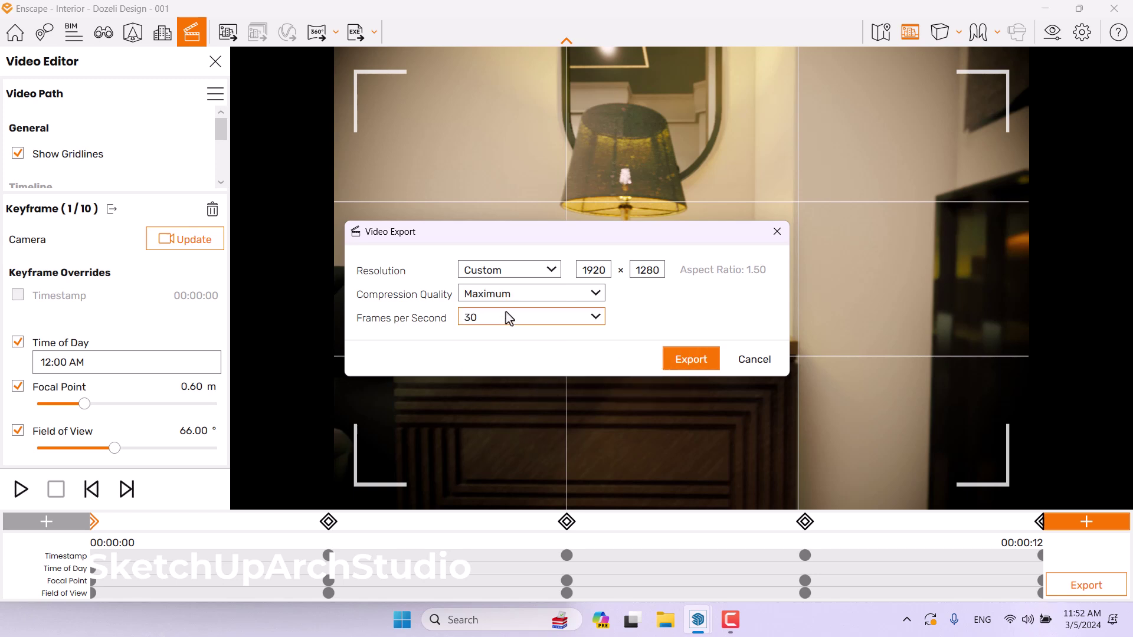
click(516, 298)
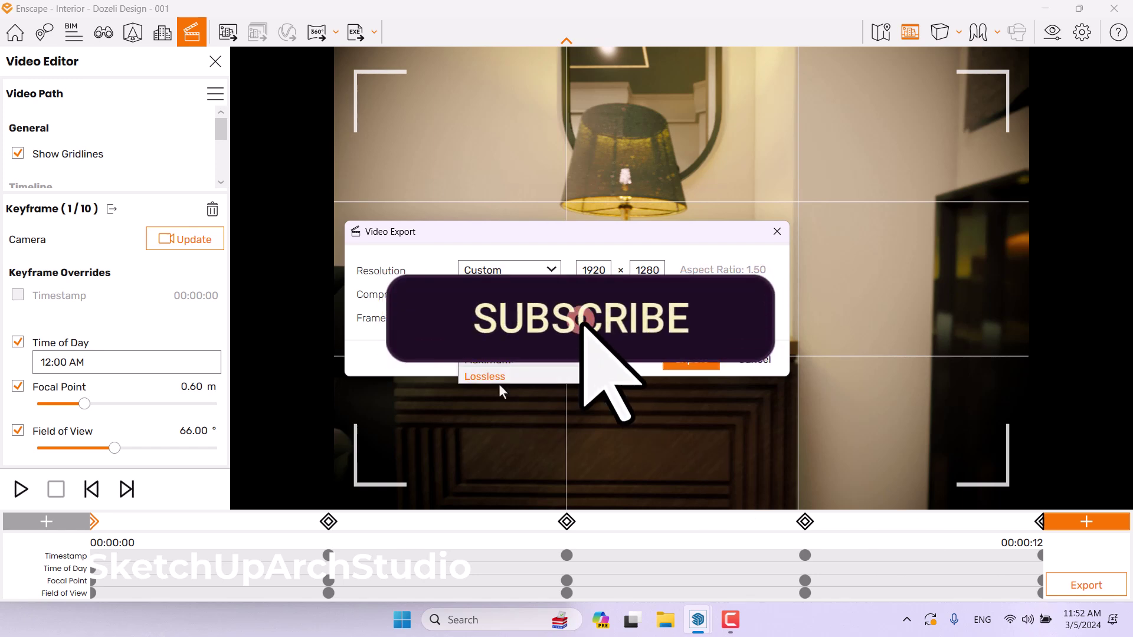
click(485, 342)
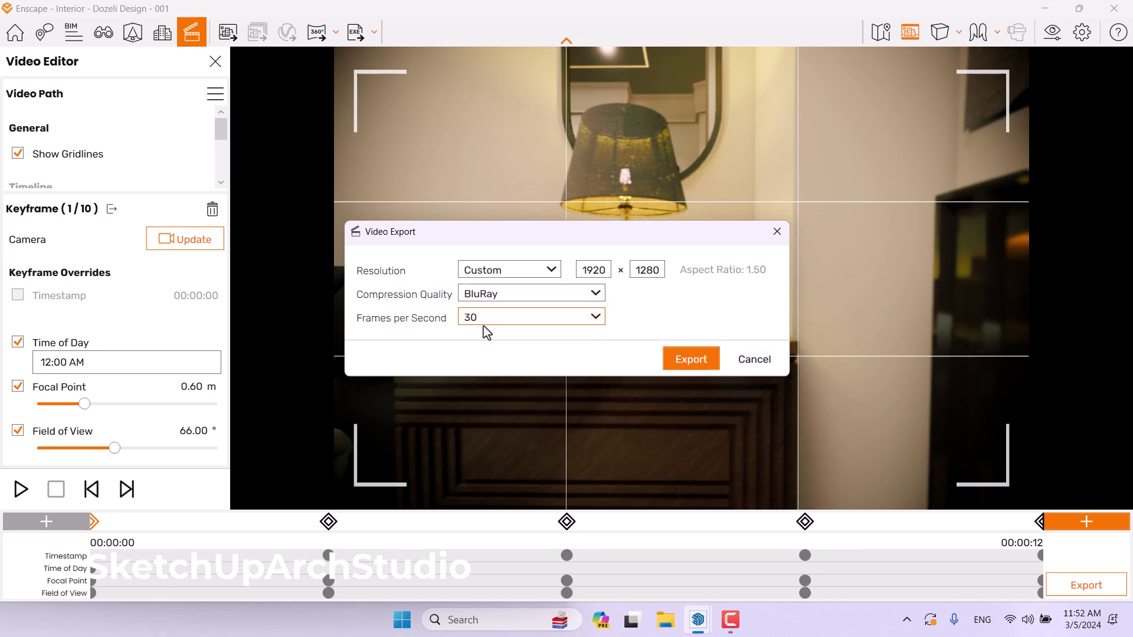
click(483, 325)
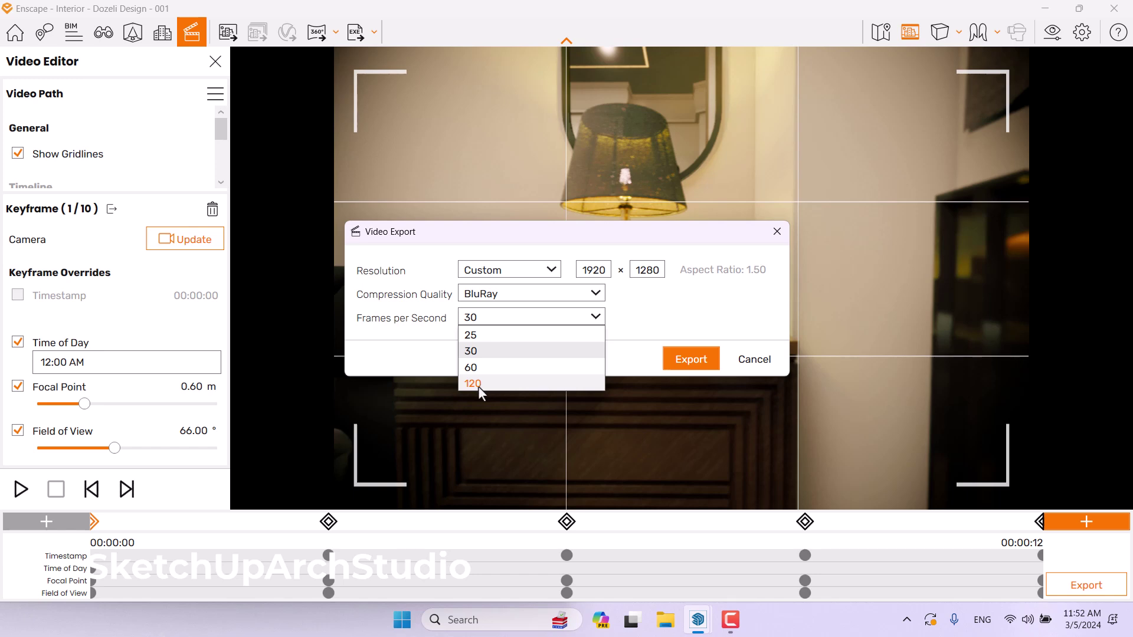
click(471, 352)
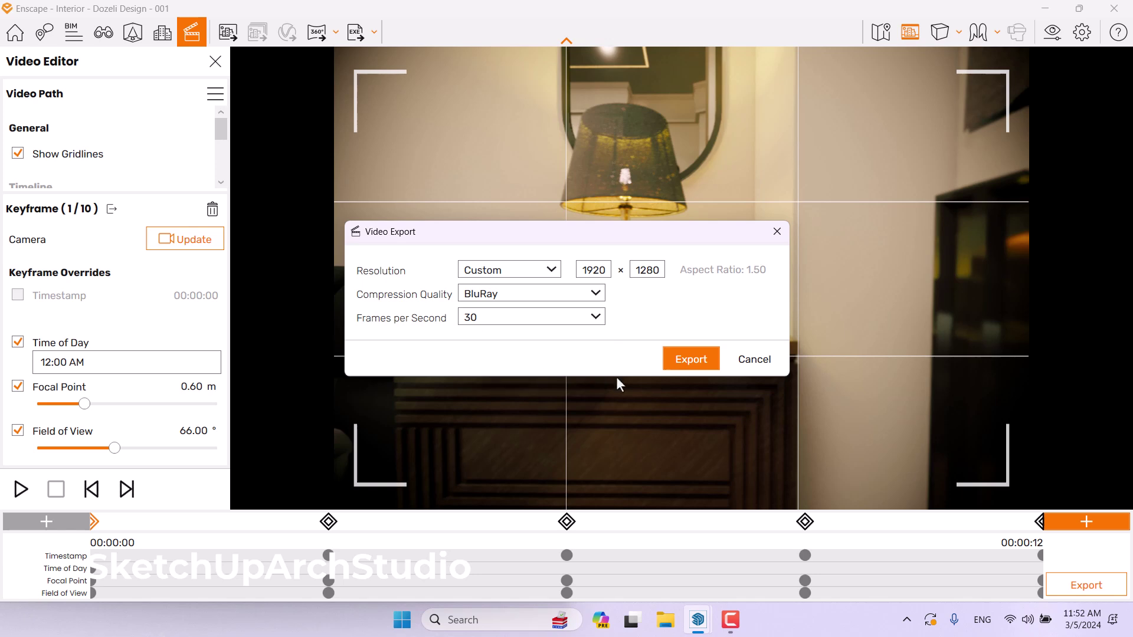
Export the video to the Desktop as an MP4 file, keeping the suggested file name
click(673, 360)
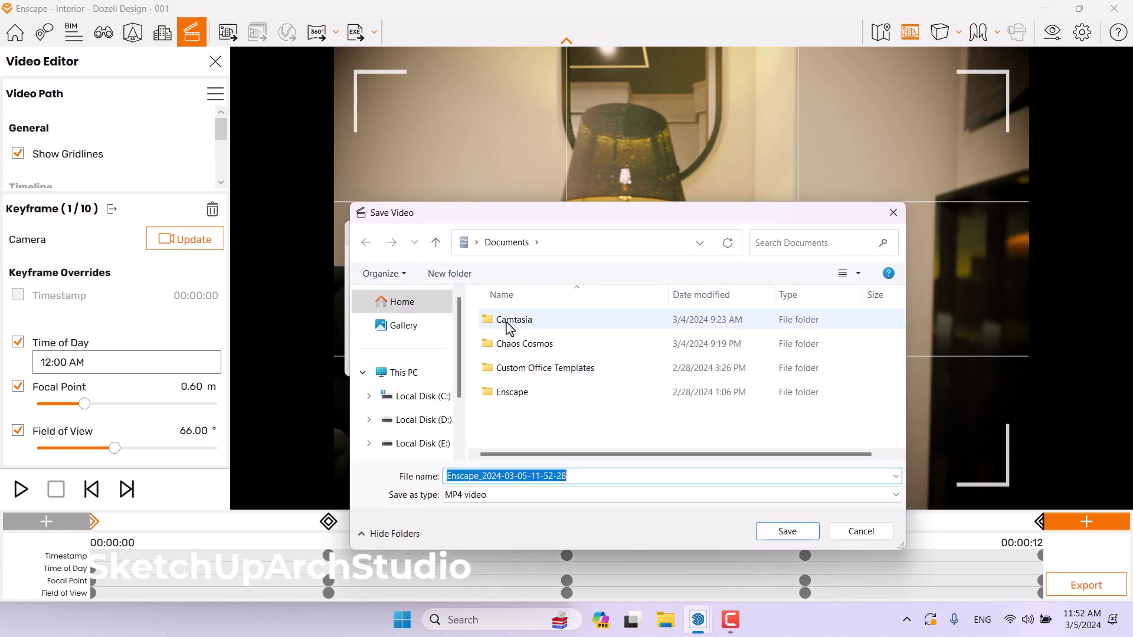
click(476, 242)
click(493, 260)
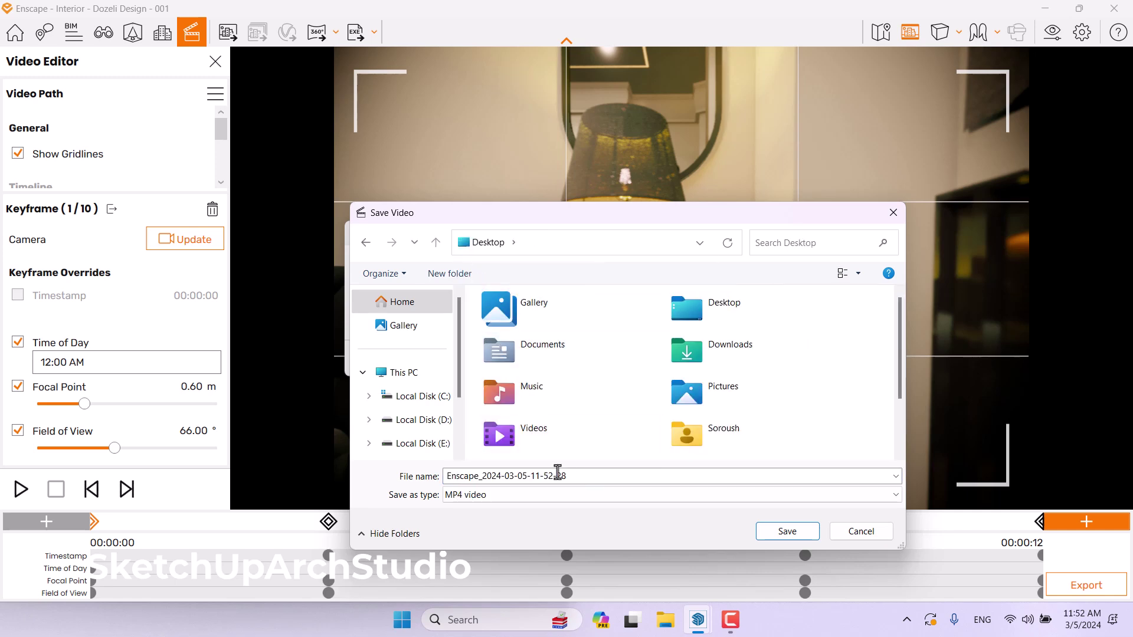
click(775, 533)
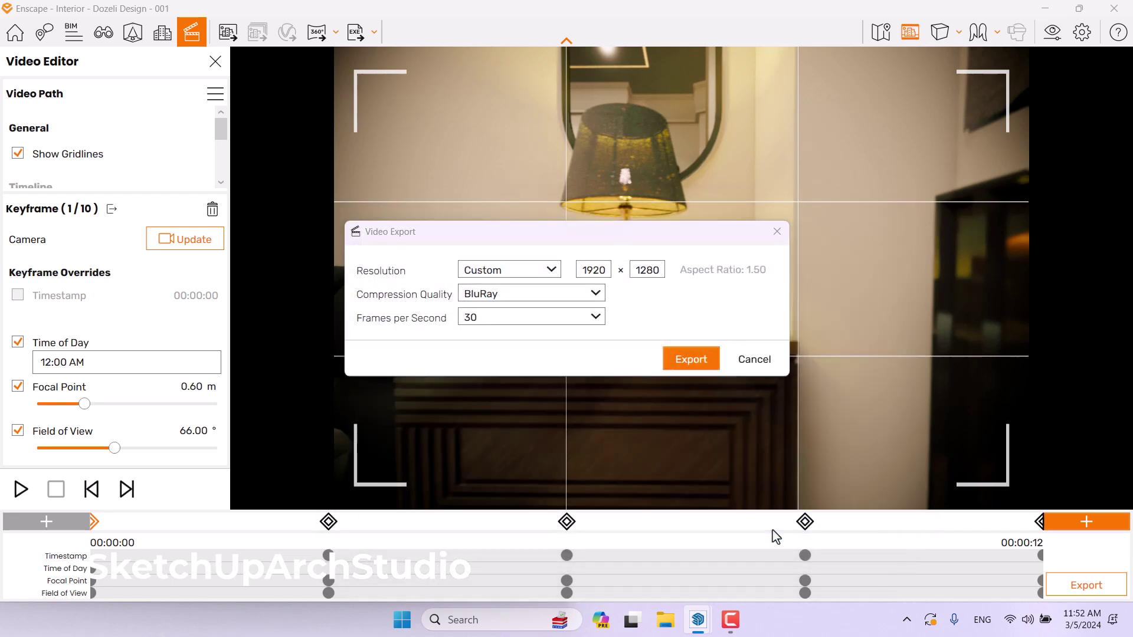
key(Return)
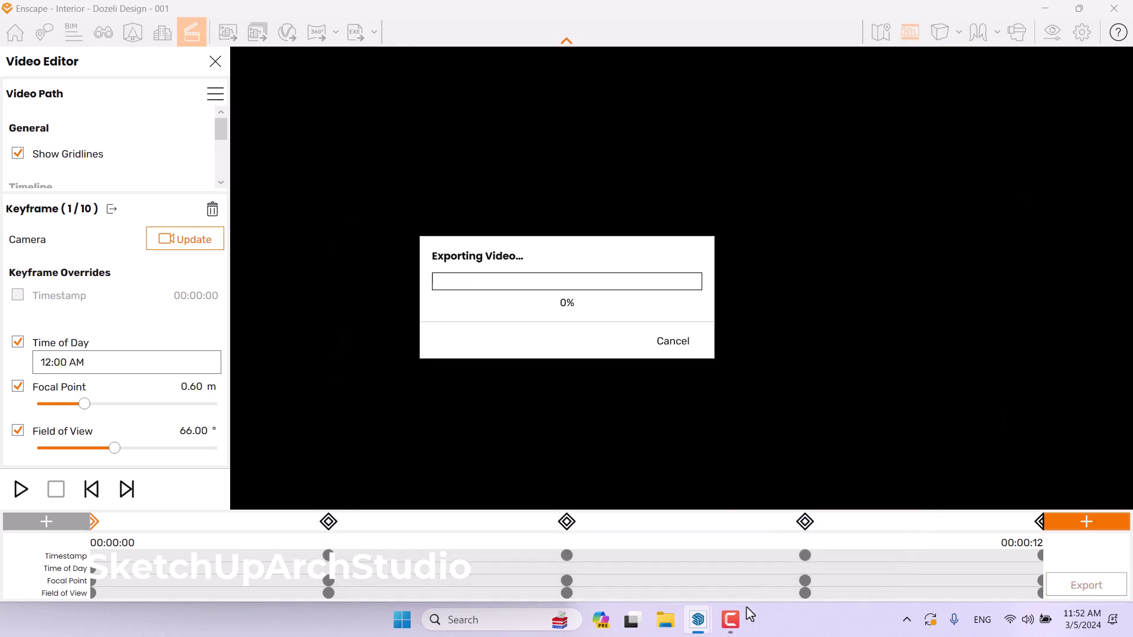